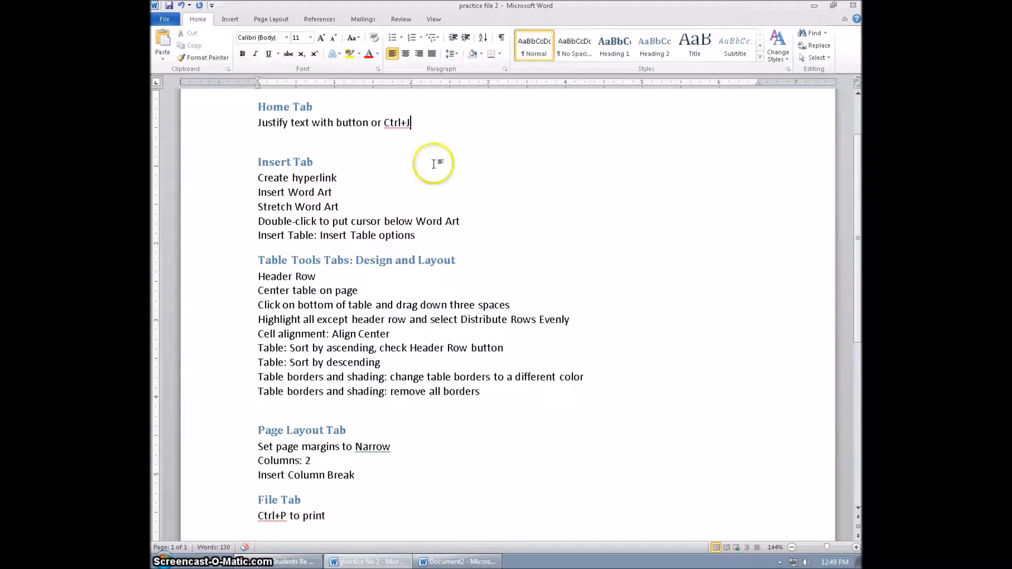
left_click(434, 562)
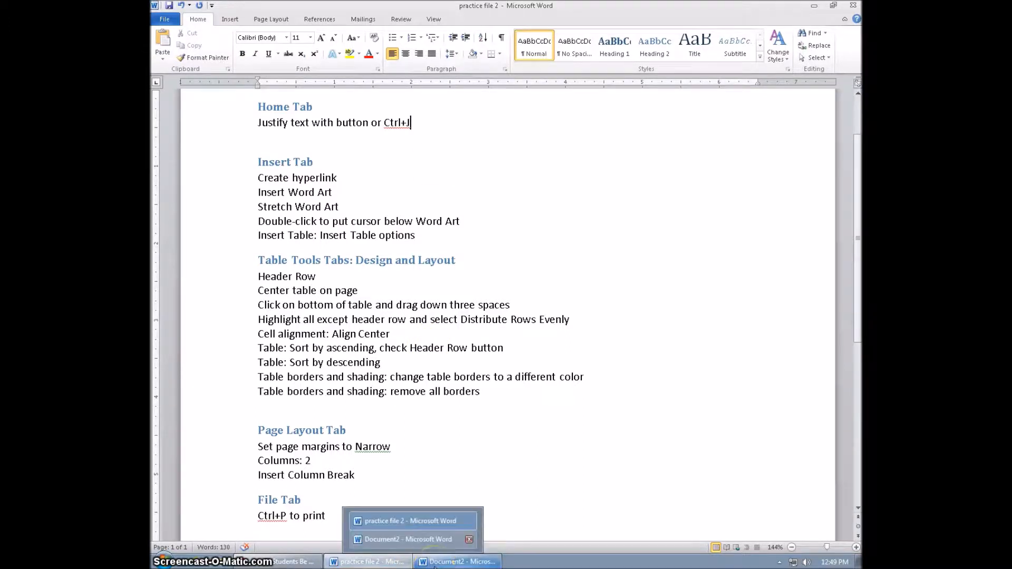
left_click(557, 256)
left_click(394, 54)
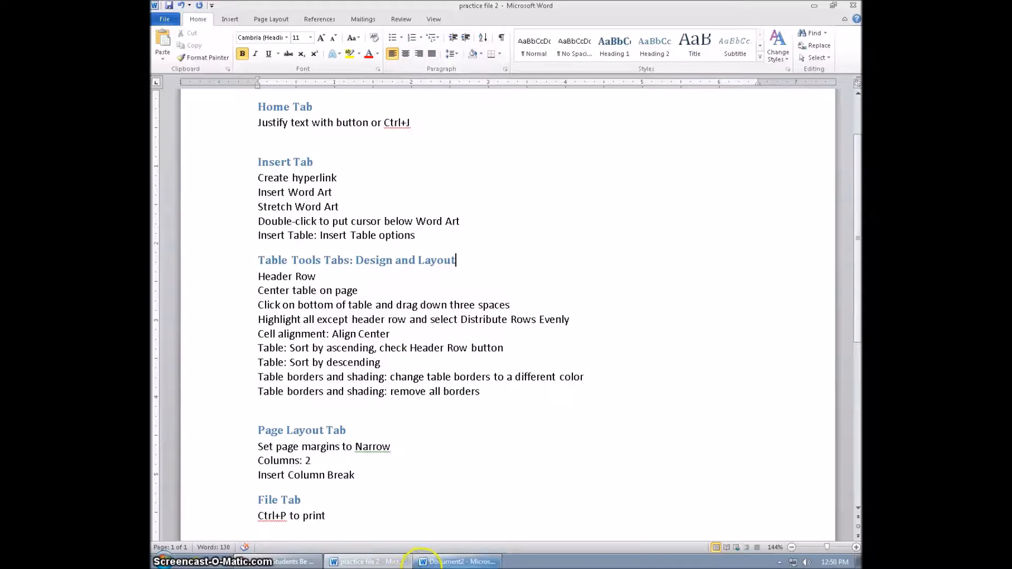
Switch to Document2 and justify both paragraphs of the pasted article.
left_click(458, 562)
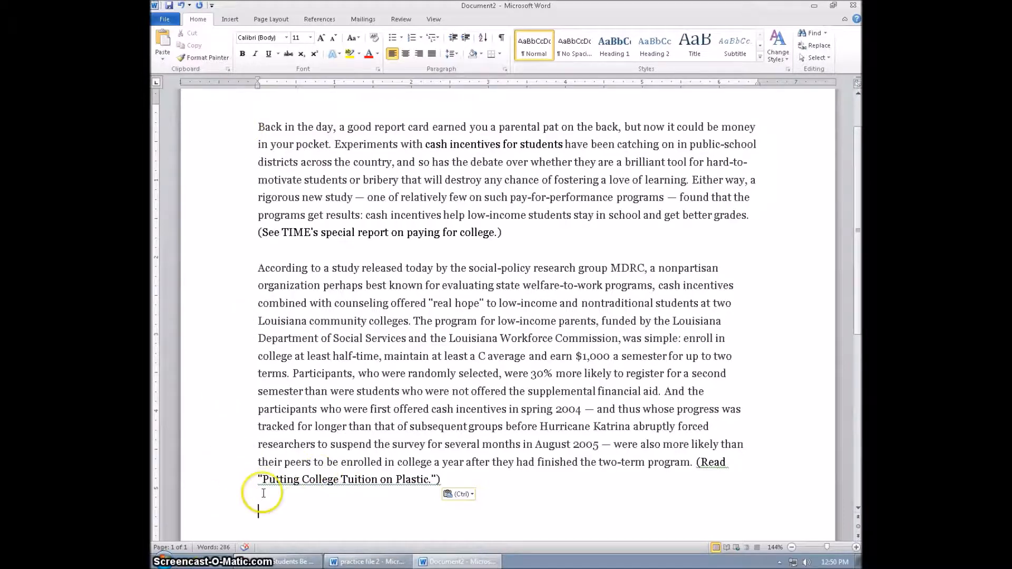
left_click(240, 505)
left_click_drag(241, 505, 205, 117)
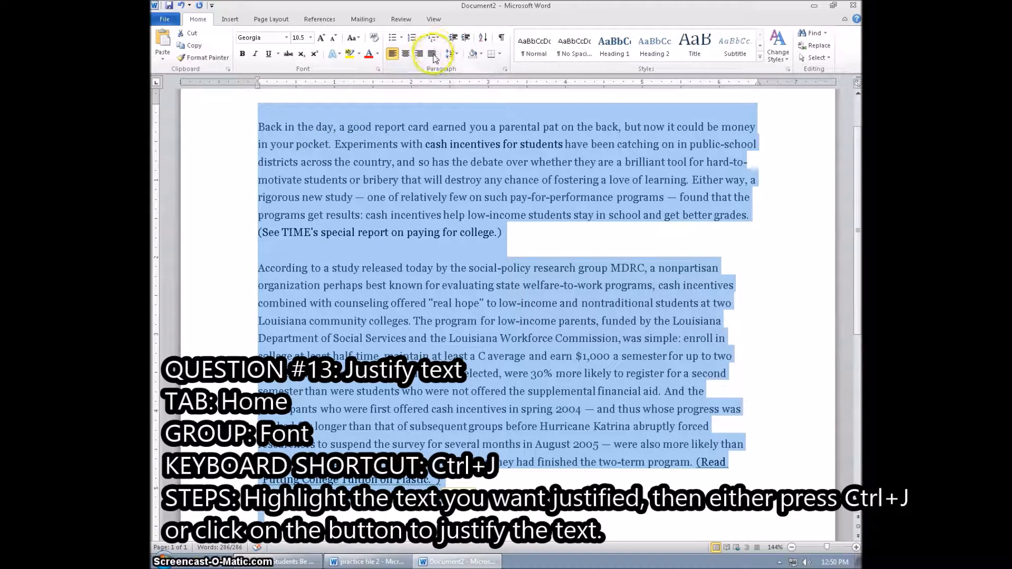
left_click(388, 169)
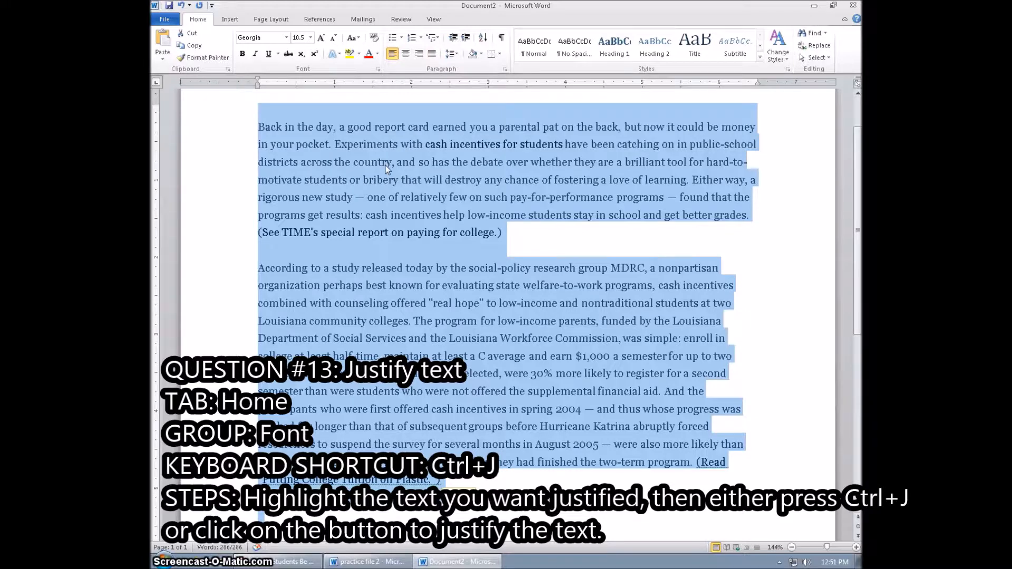
key("ctrl+j")
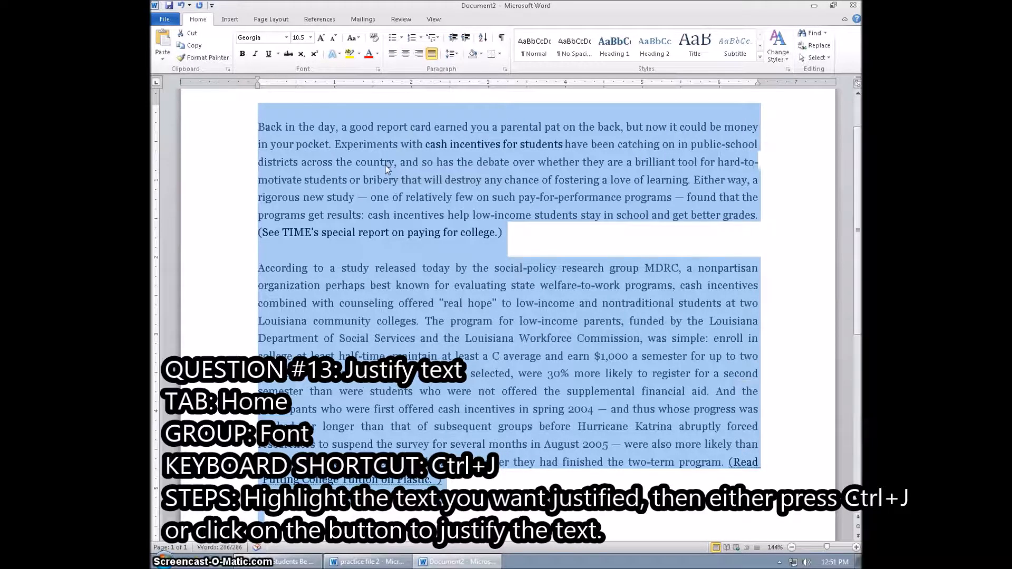
left_click(756, 285)
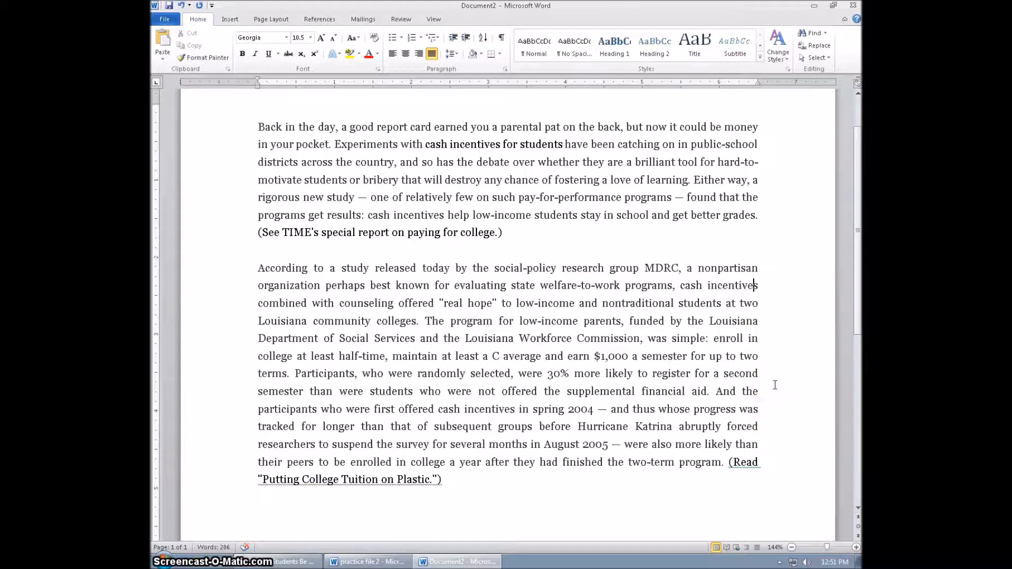
Compare left, justified, right and centered alignment on the whole document's text, ending on justified.
key("ctrl+a")
key("ctrl+l")
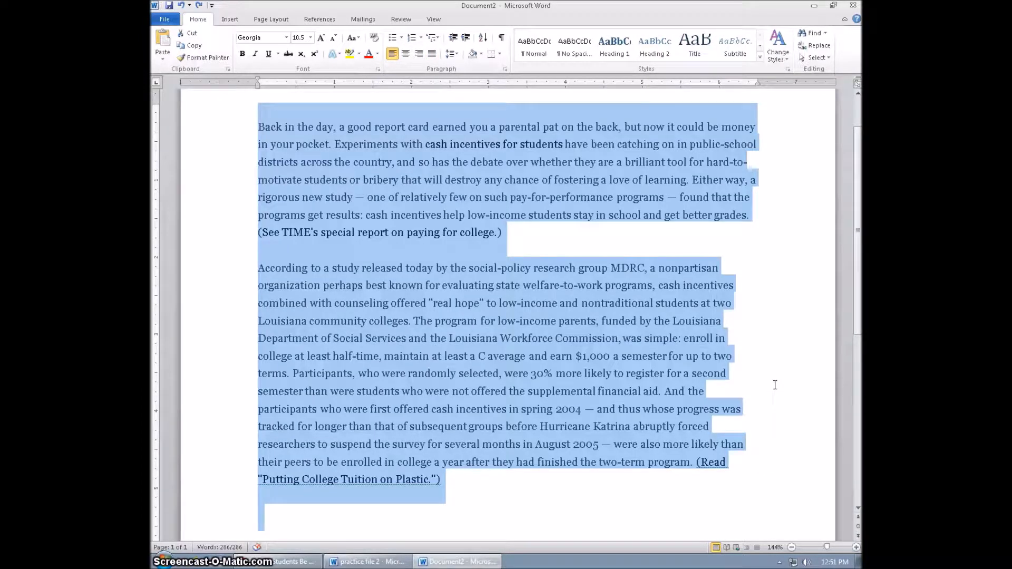
key("ctrl+j")
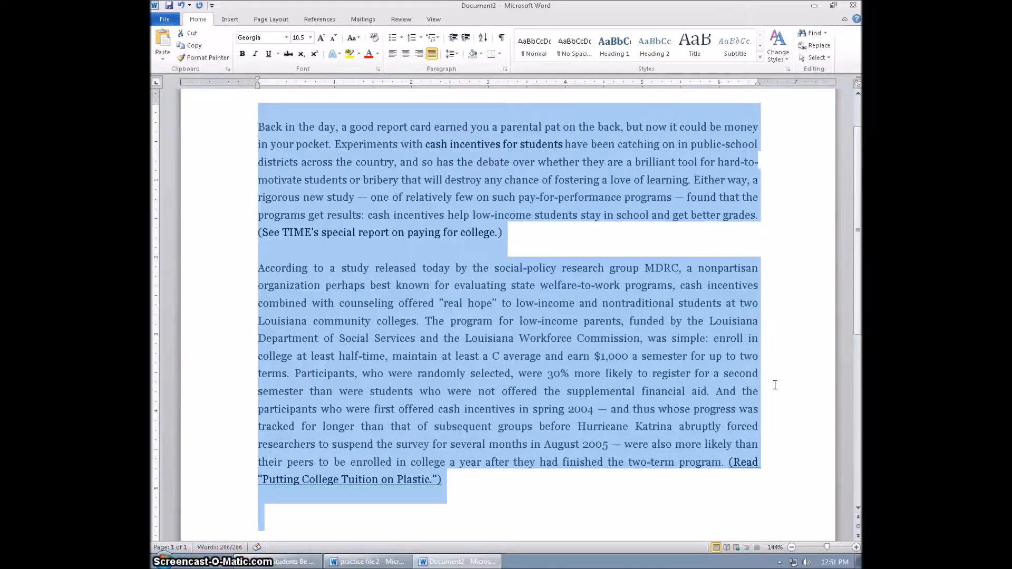
key("ctrl+l")
key("ctrl+j")
key("ctrl+r")
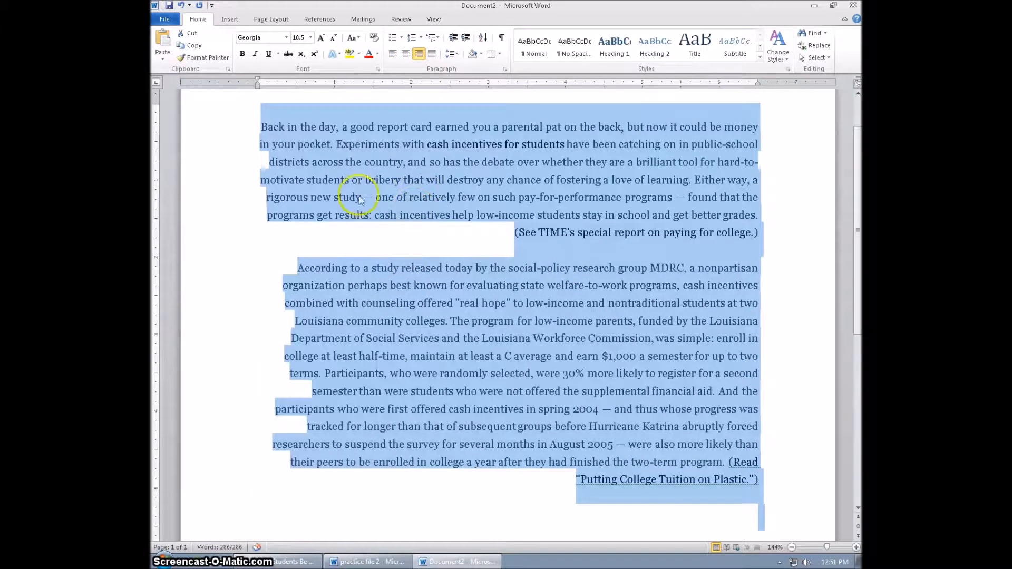
key("ctrl+e")
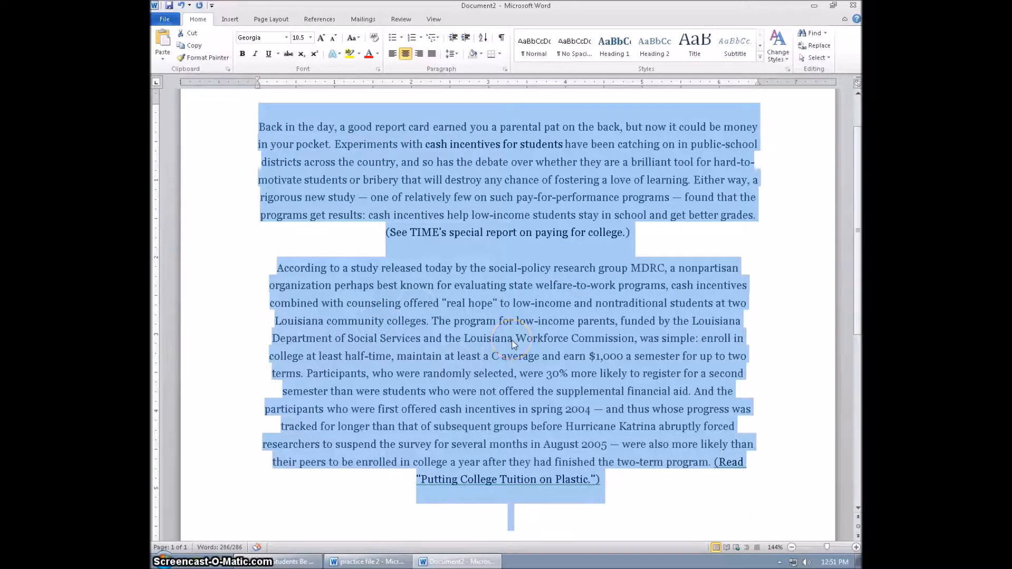
key("ctrl+j")
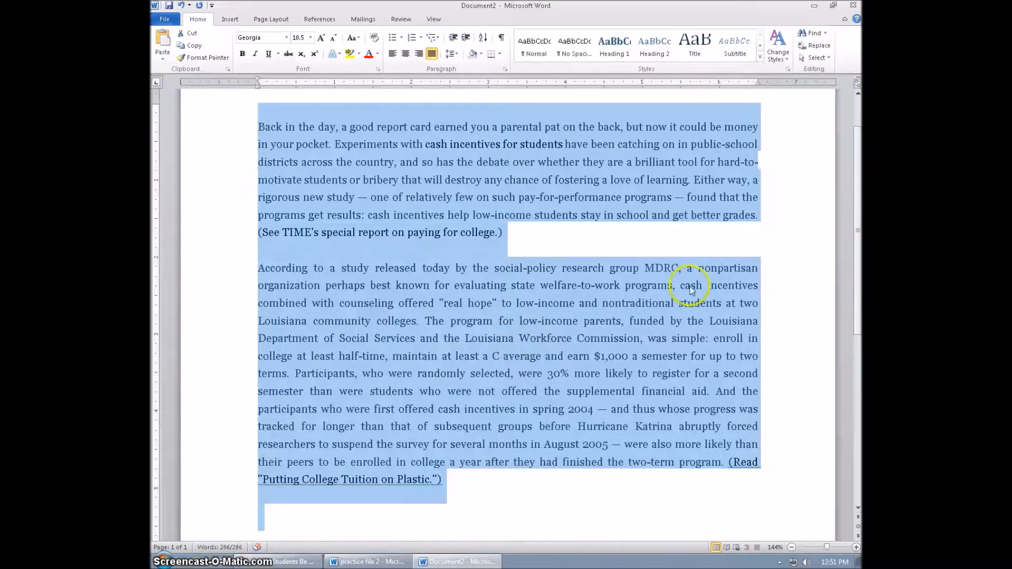
left_click(765, 340)
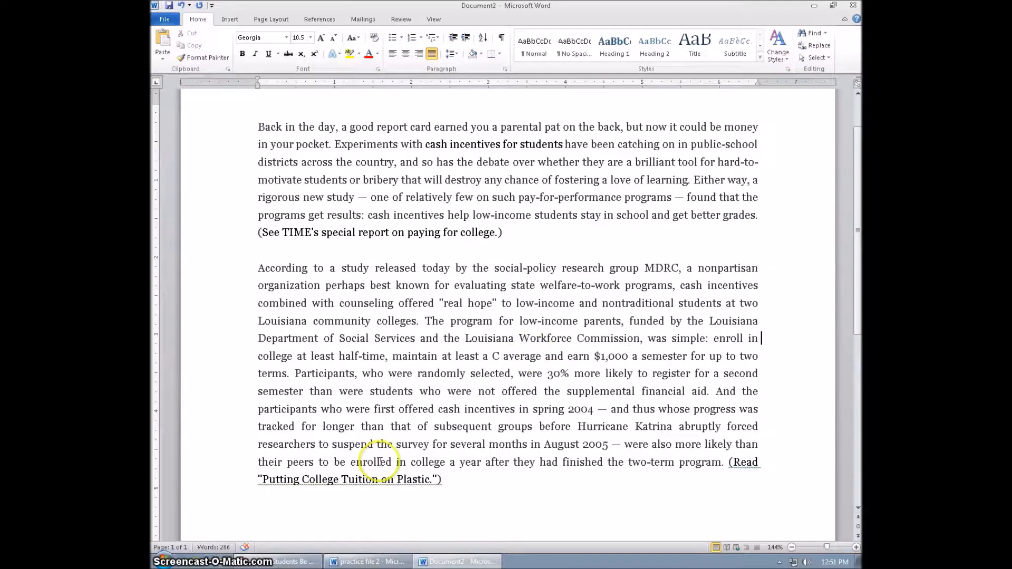
Consult the task list in practice file 2, and delete the blank lines between the URL and the first paragraph in Document2.
mouse_move(380, 565)
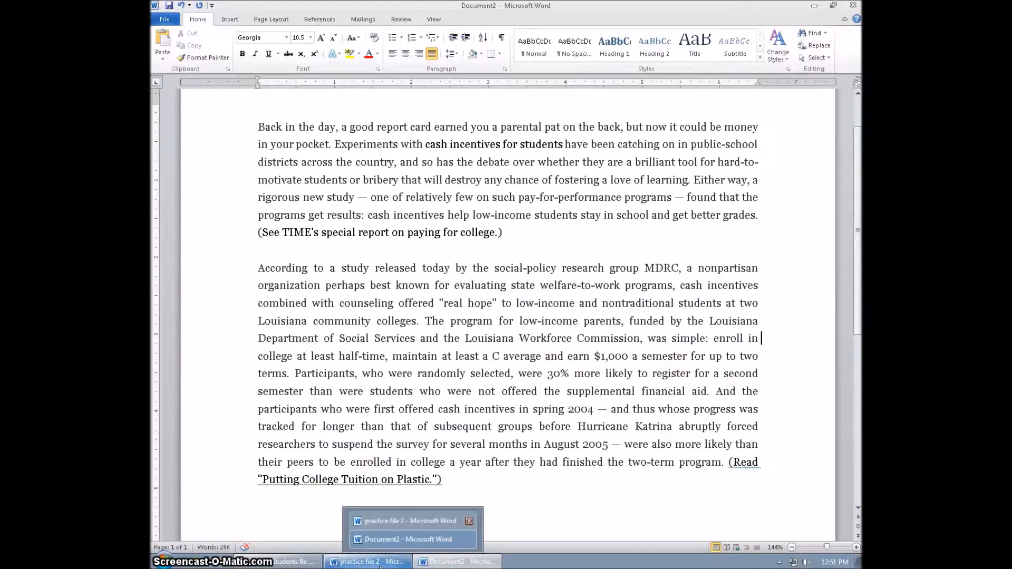
left_click(406, 521)
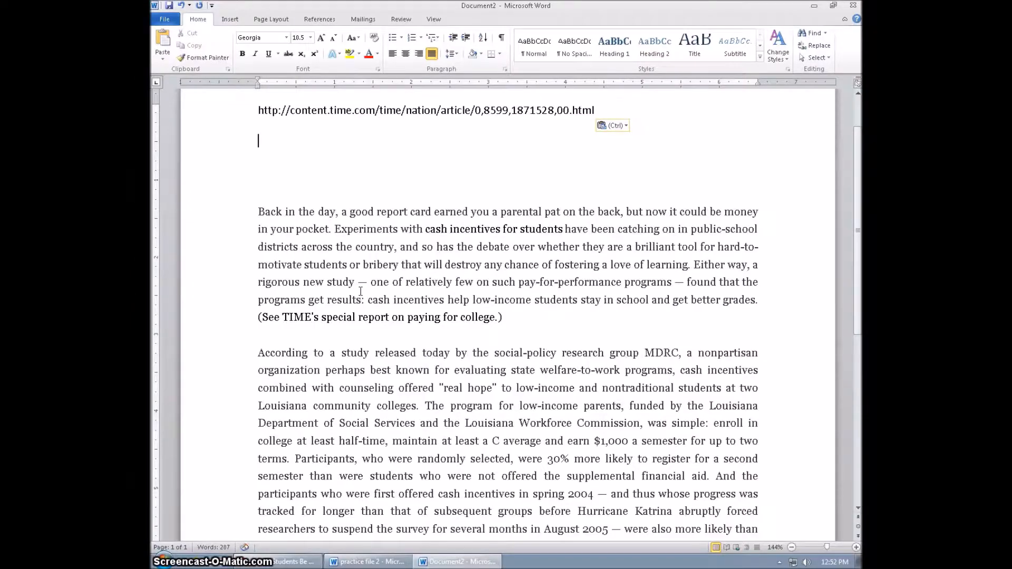
key("Delete")
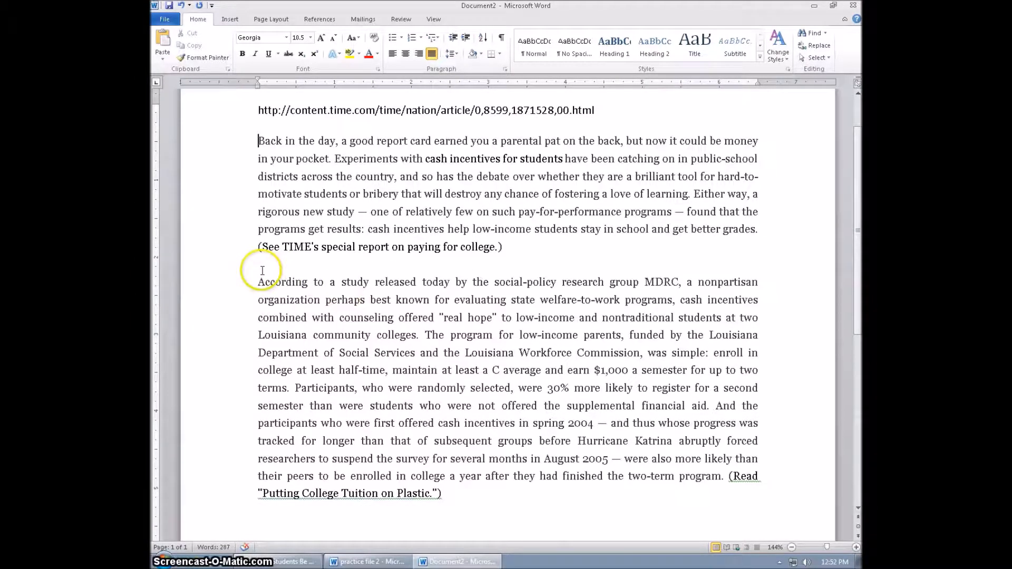
Turn the TIME article URL above the first paragraph into a hyperlink to its own address, and follow the link to test it.
left_click(235, 19)
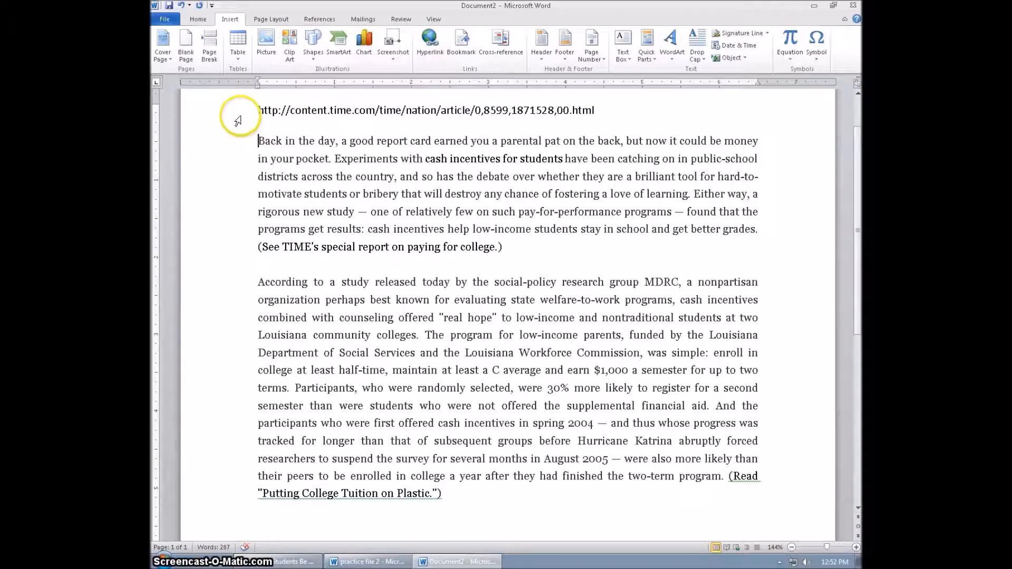
left_click_drag(267, 142, 337, 146)
left_click(249, 112)
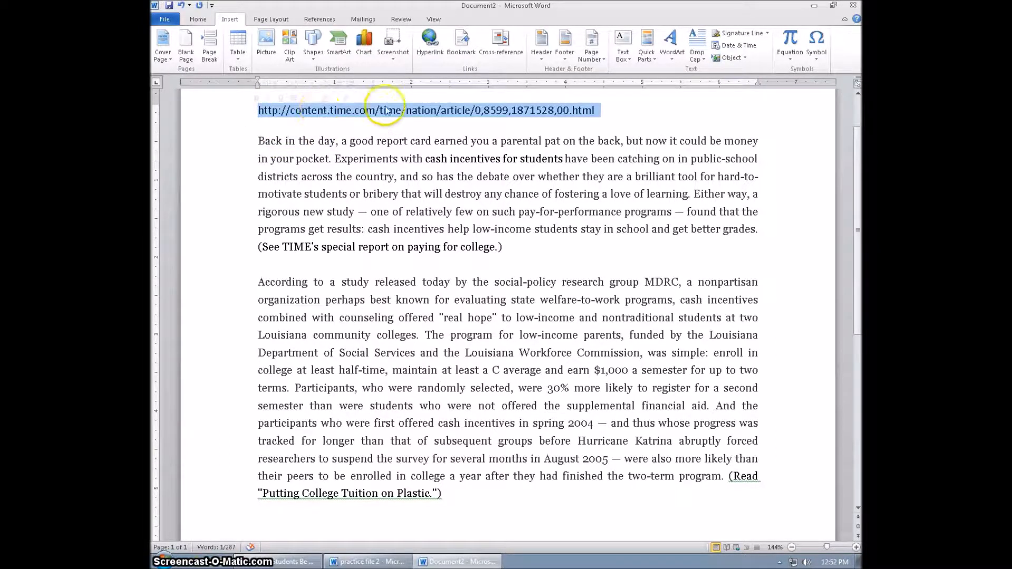
left_click(428, 110)
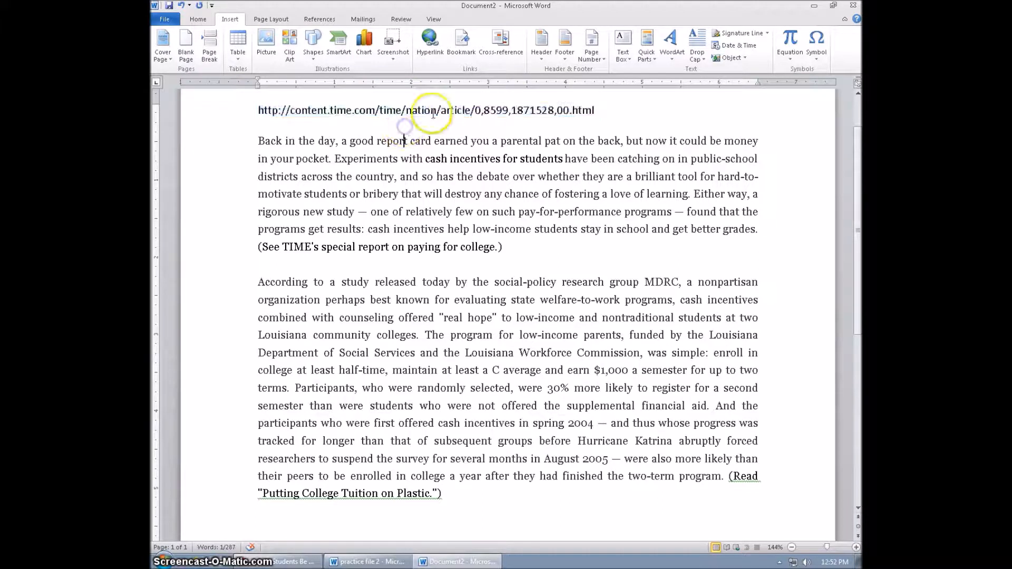
left_click(462, 111)
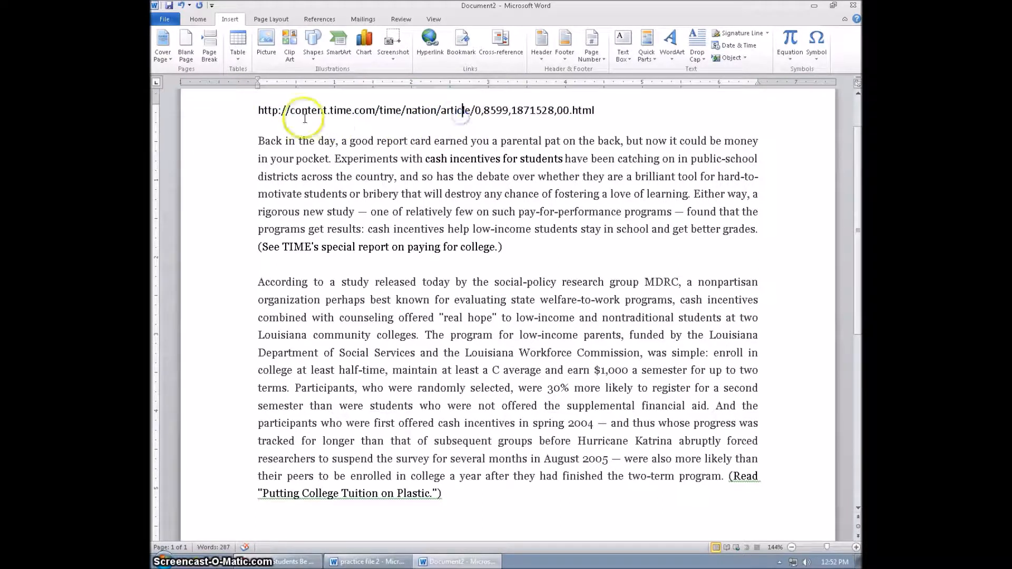
left_click(244, 114)
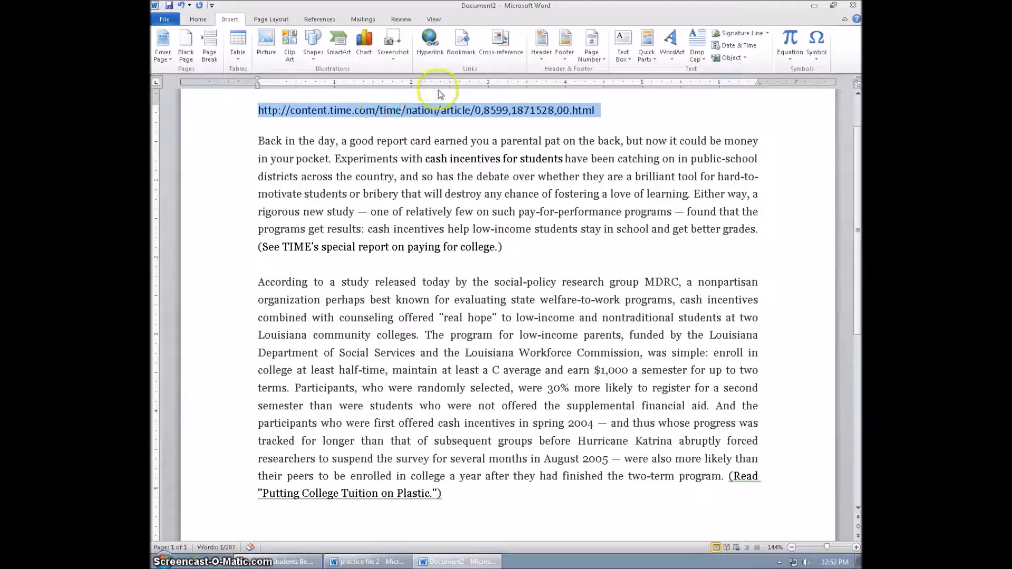
left_click(437, 53)
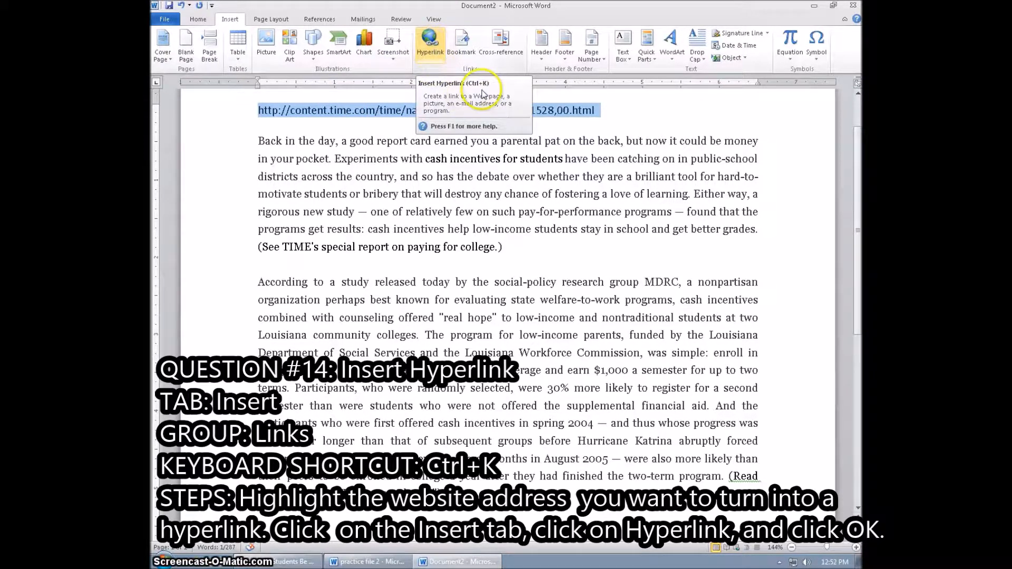
left_click(437, 42)
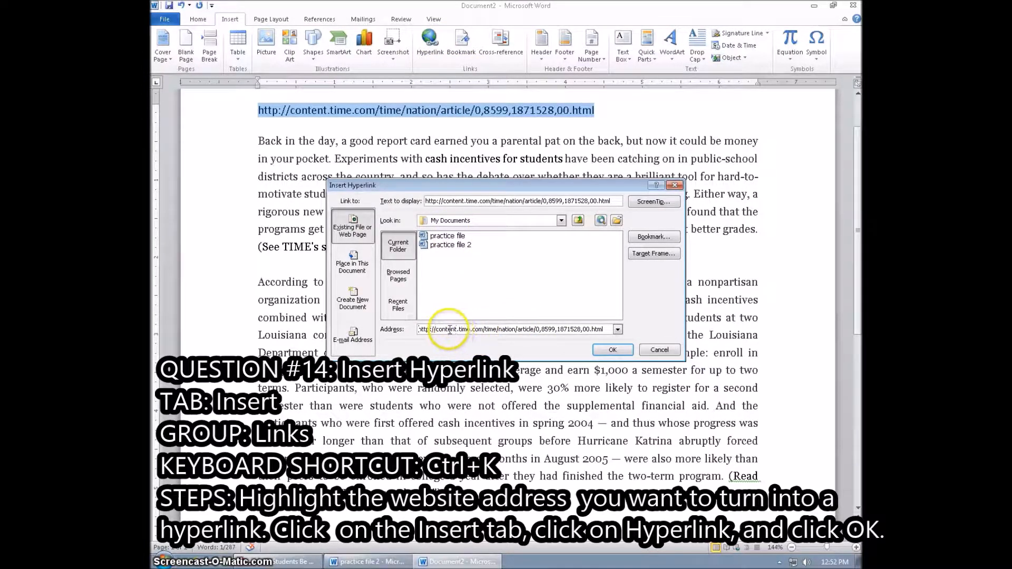
left_click_drag(448, 330, 604, 328)
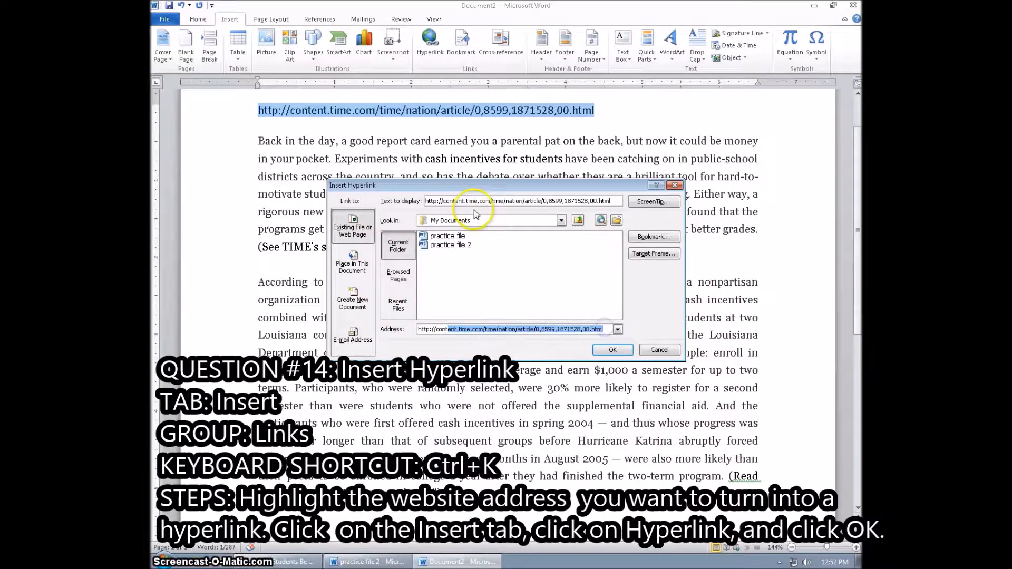
left_click(443, 201)
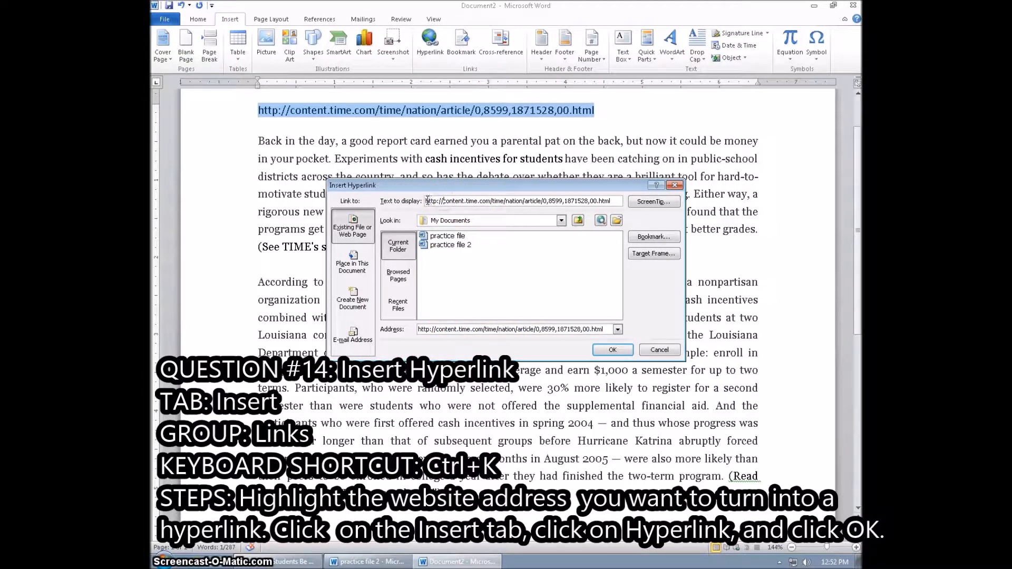
left_click_drag(427, 201, 612, 200)
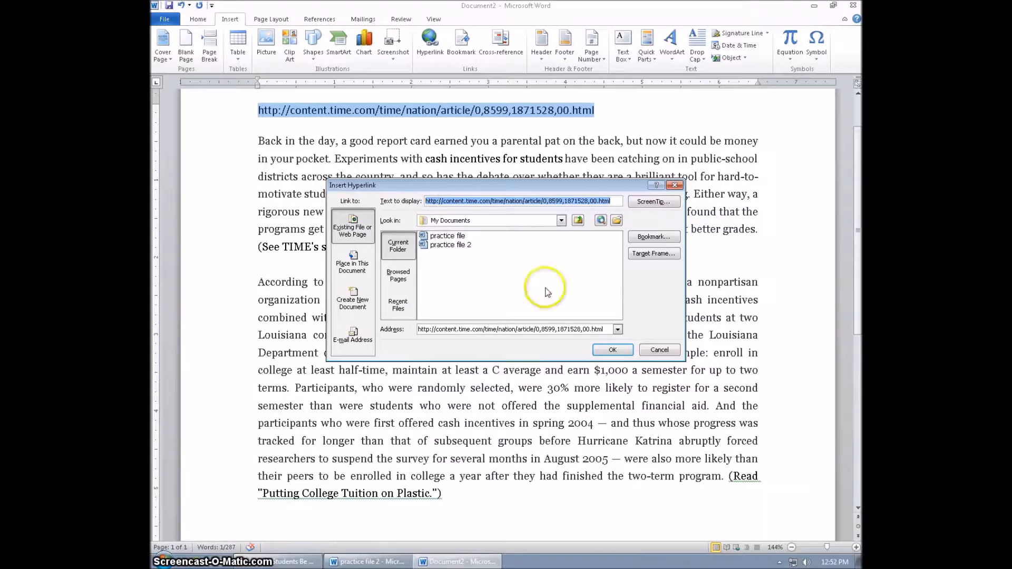
left_click(613, 349)
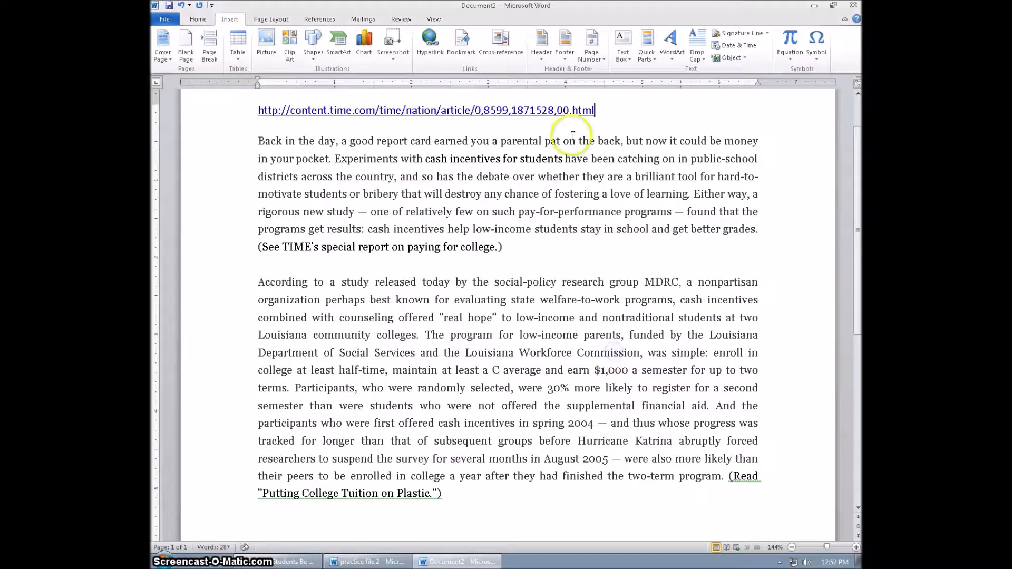
left_click(541, 112, "ctrl")
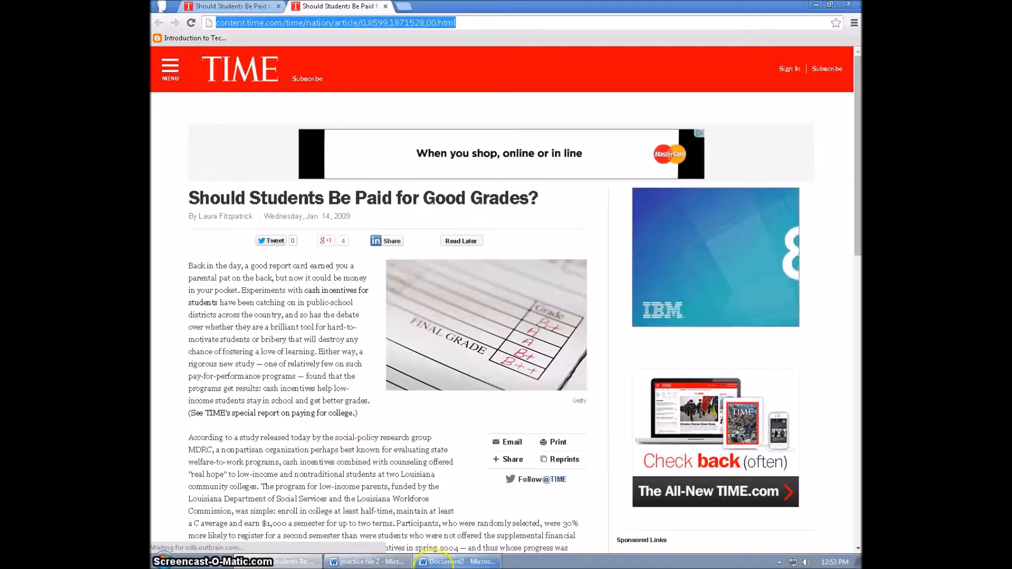
Return to Document2 and duplicate the hyperlinked URL on a new line below the original.
left_click(453, 561)
left_click(237, 115)
key("ctrl+c")
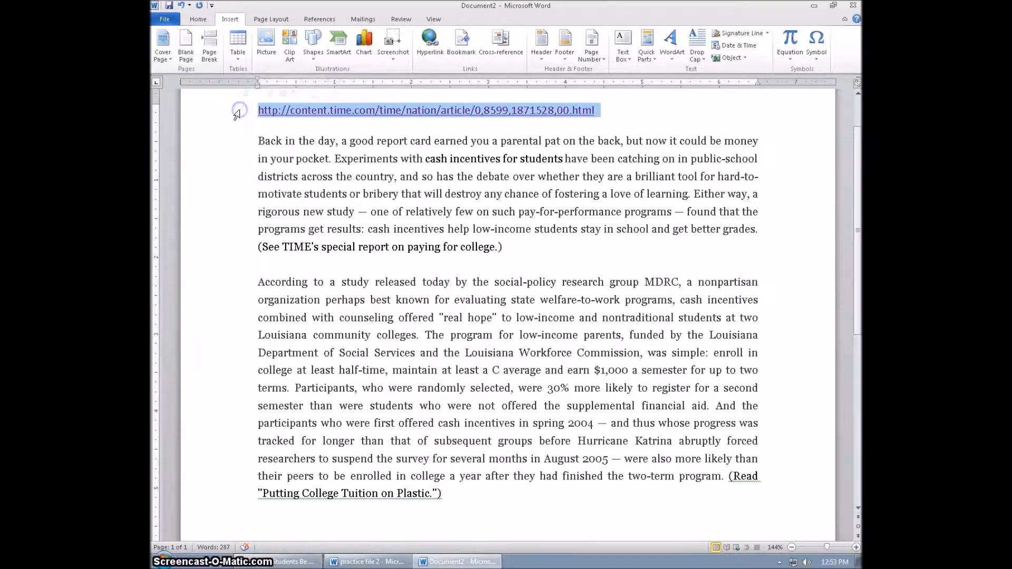
key("Down")
key("Up")
key("Return")
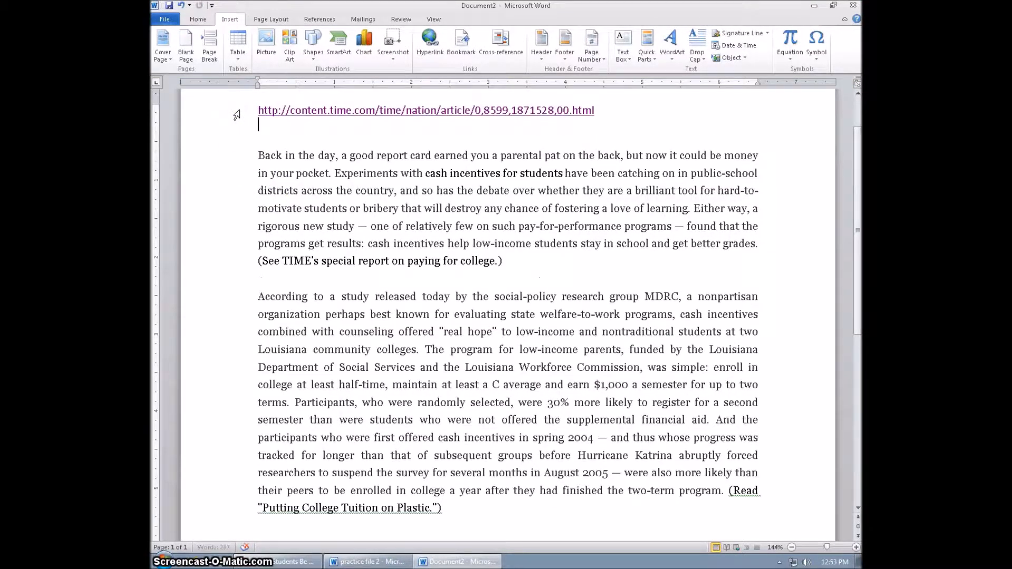
key("ctrl+v")
Check the link settings of the second URL, and copy the headline "Should Students Be Paid for Good Grades?" from the TIME page in the browser.
key("Up")
key("shift+End")
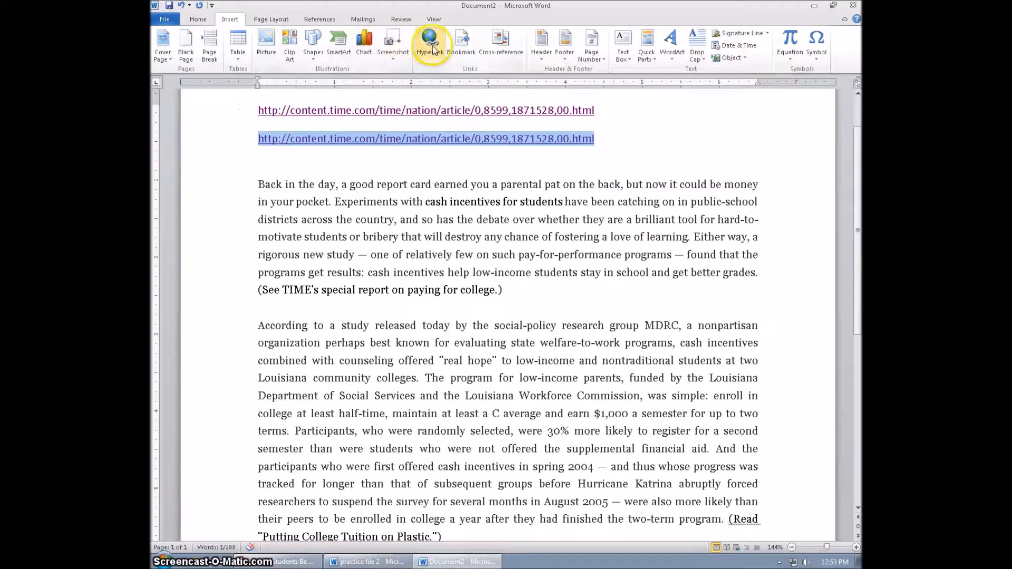
left_click(431, 47)
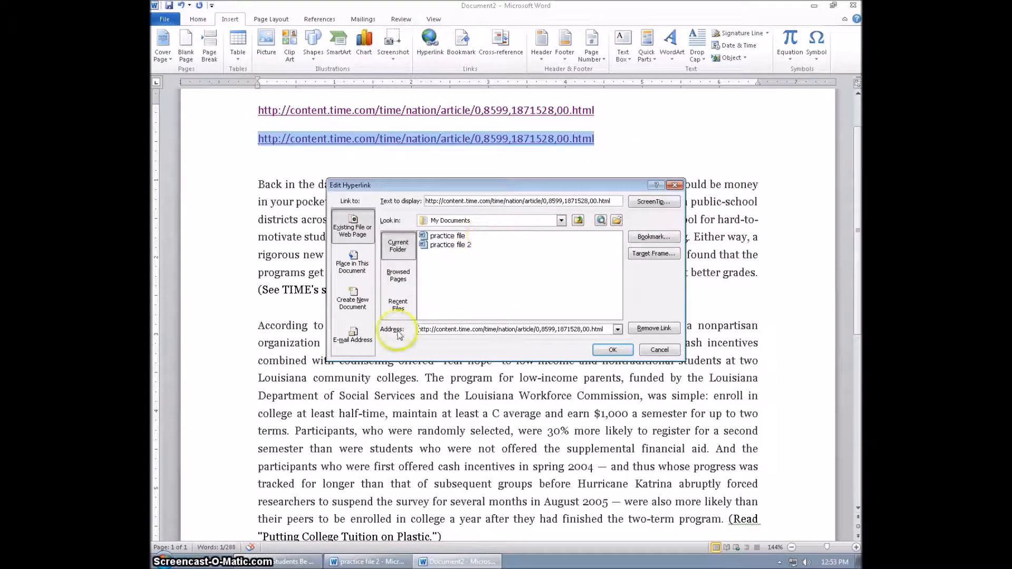
left_click(306, 563)
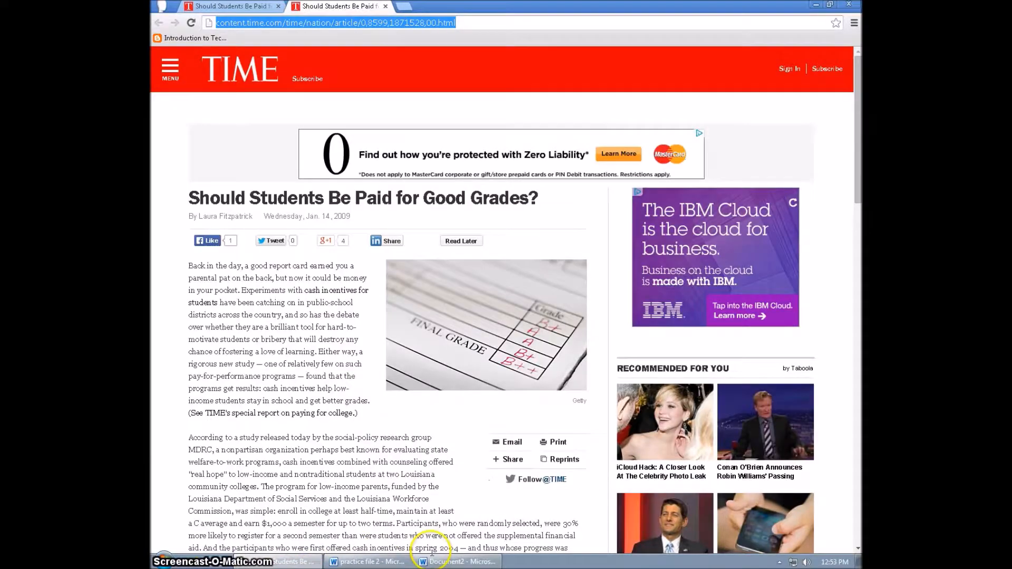
left_click_drag(539, 198, 194, 203)
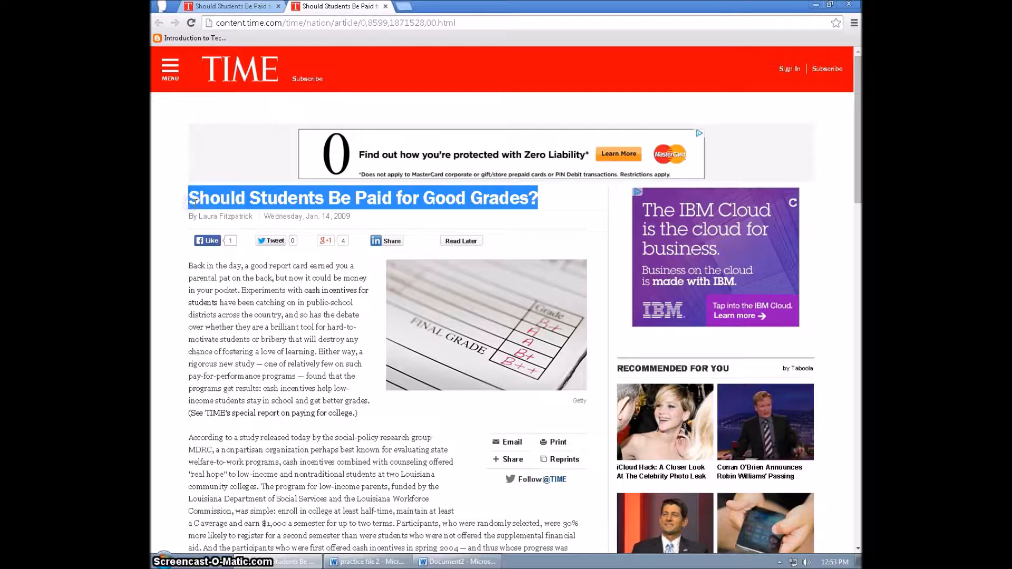
left_click(428, 563)
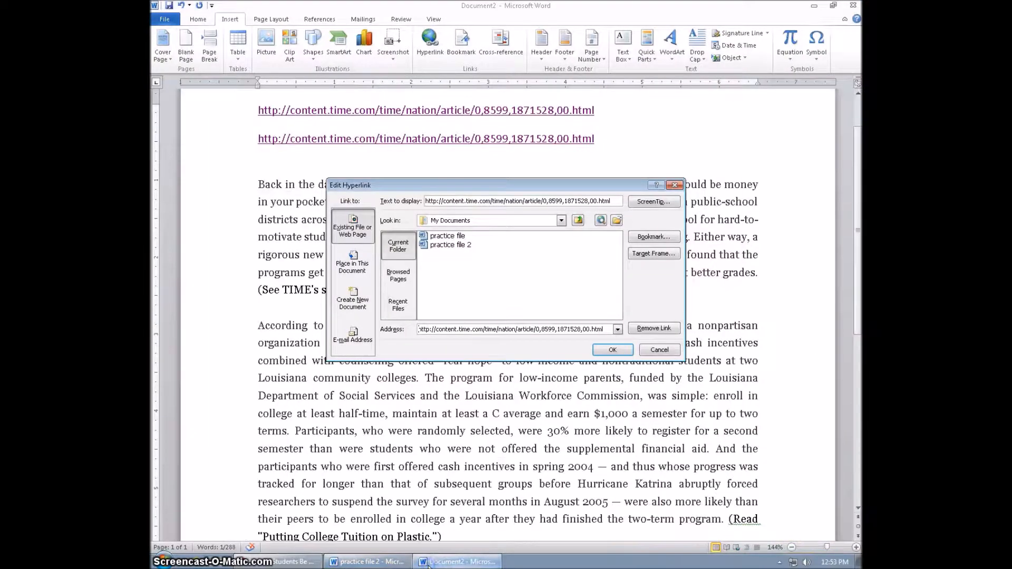
left_click(658, 350)
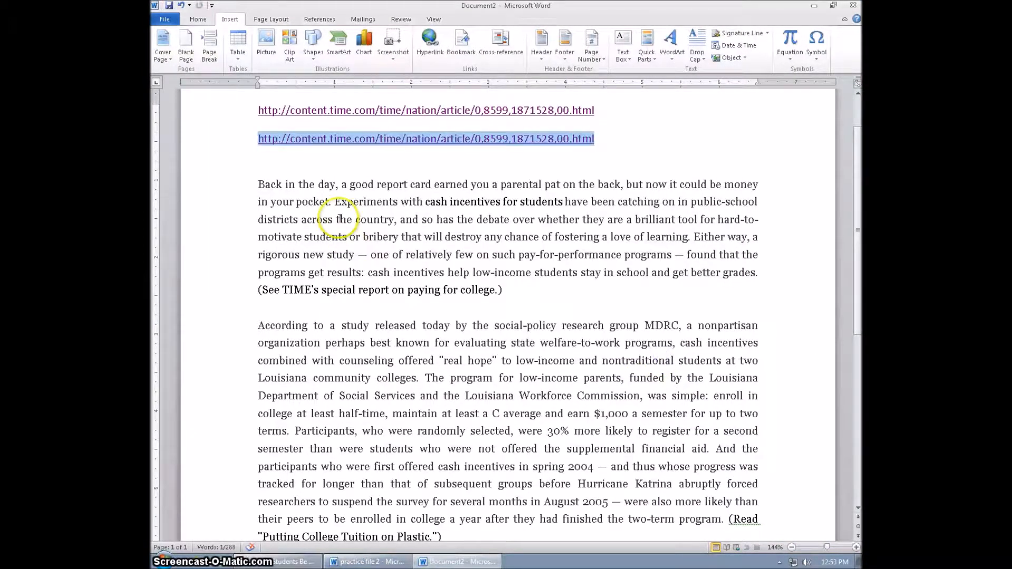
Change the second link's display text to "Should Students Be Paid for Good Grades?" and follow the link to test it.
left_click(430, 41)
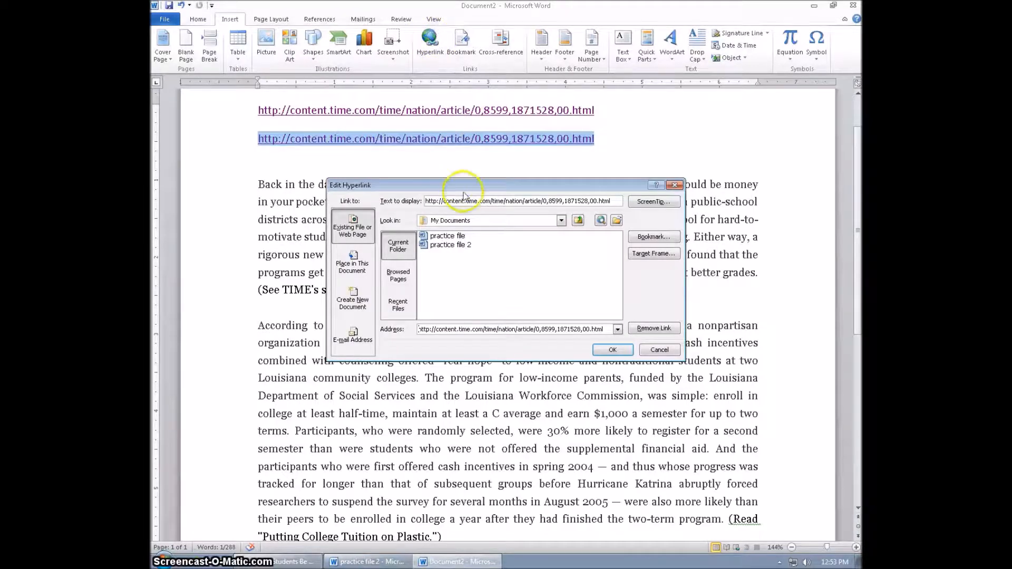
left_click(427, 203)
double_click(484, 203)
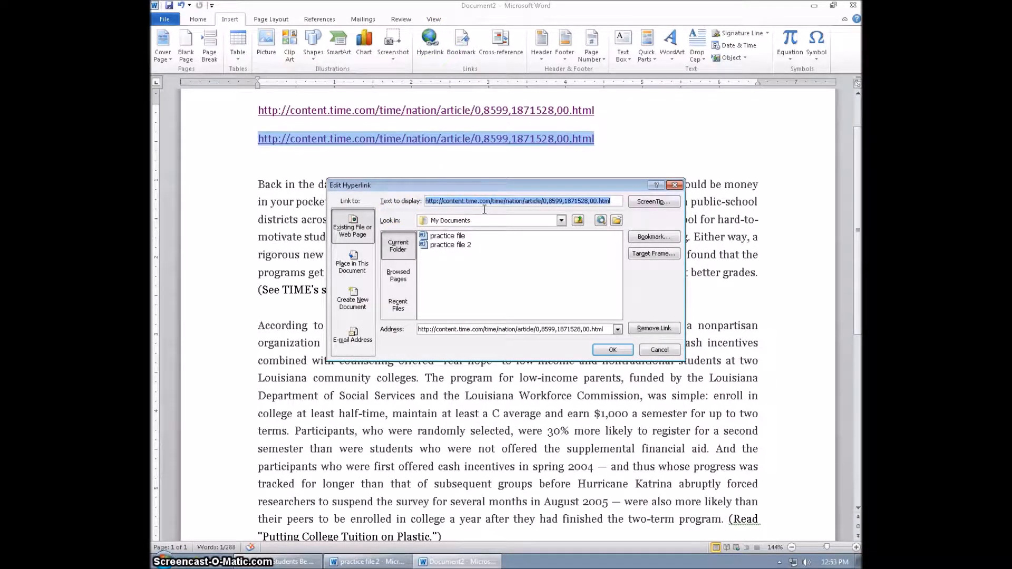
key("BackSpace")
type("Should Students Be Paid for Good Grades?")
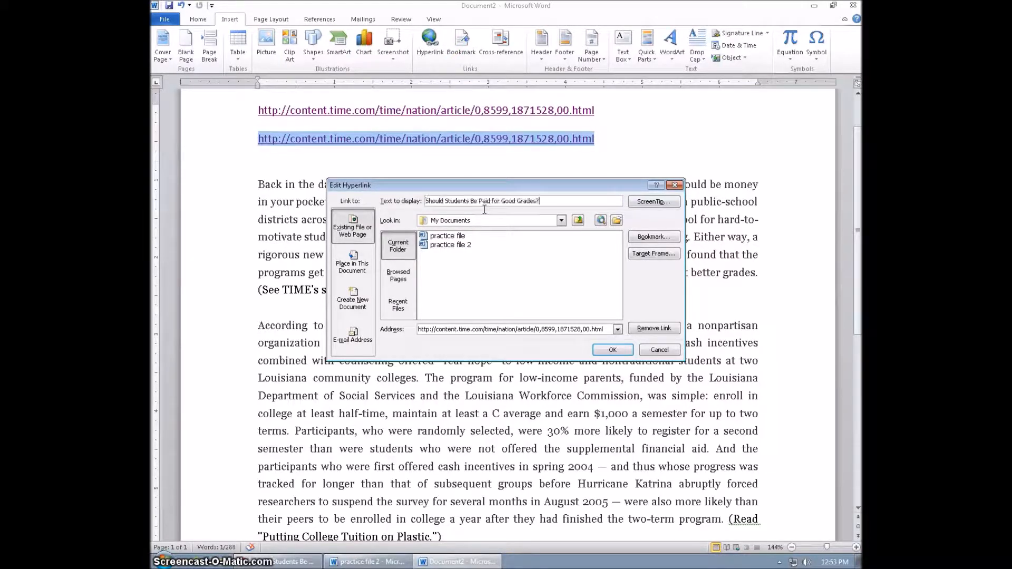
left_click(611, 349)
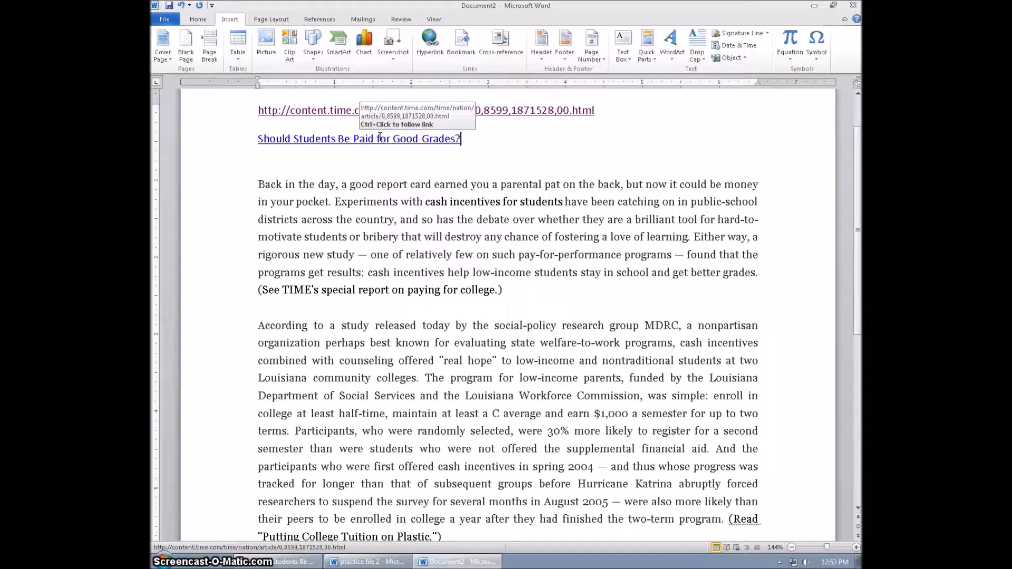
left_click(379, 137, "ctrl")
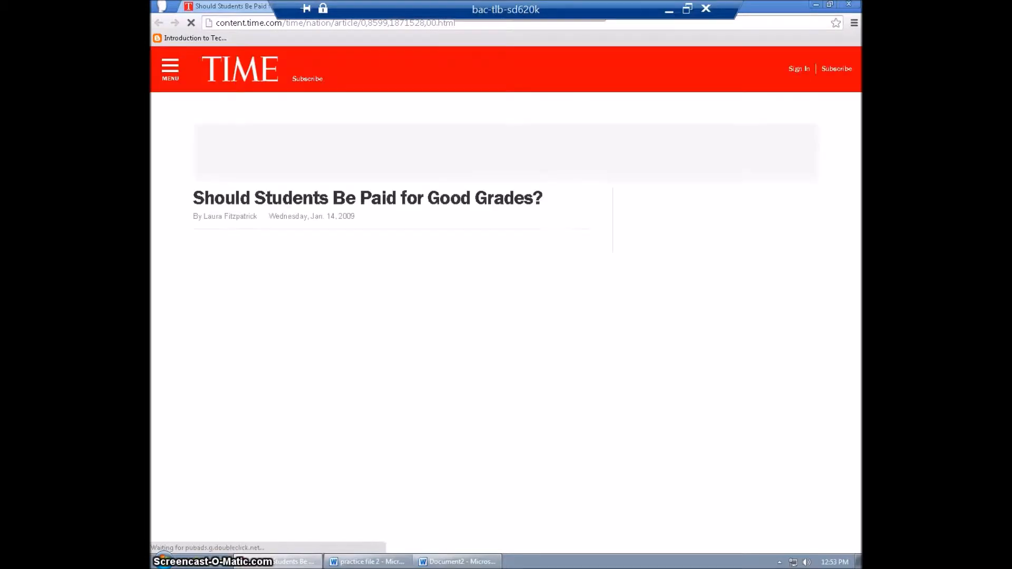
Consult the Insert Word Art item in practice file 2, and create a new blank document.
left_click(394, 562)
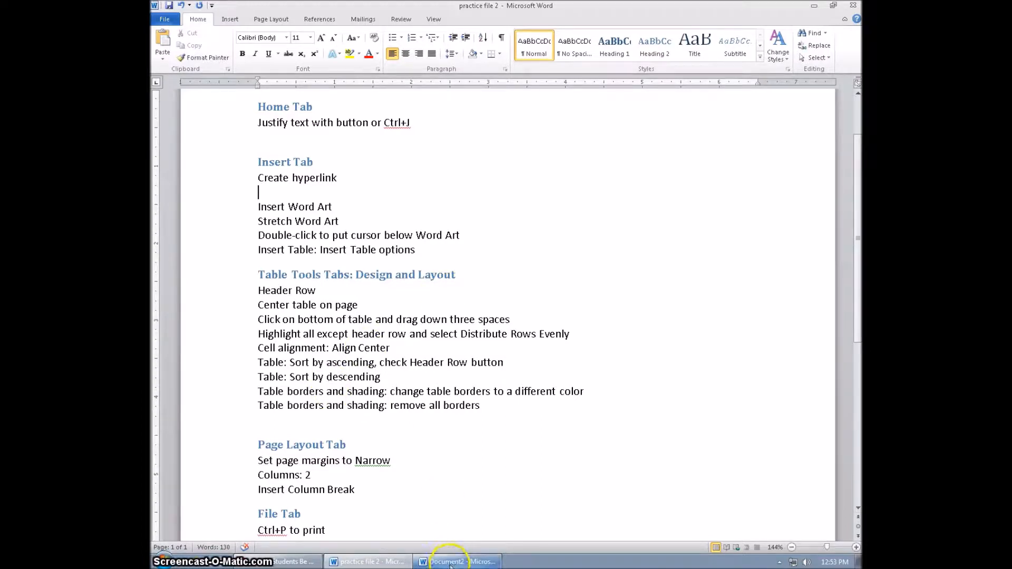
left_click(335, 207)
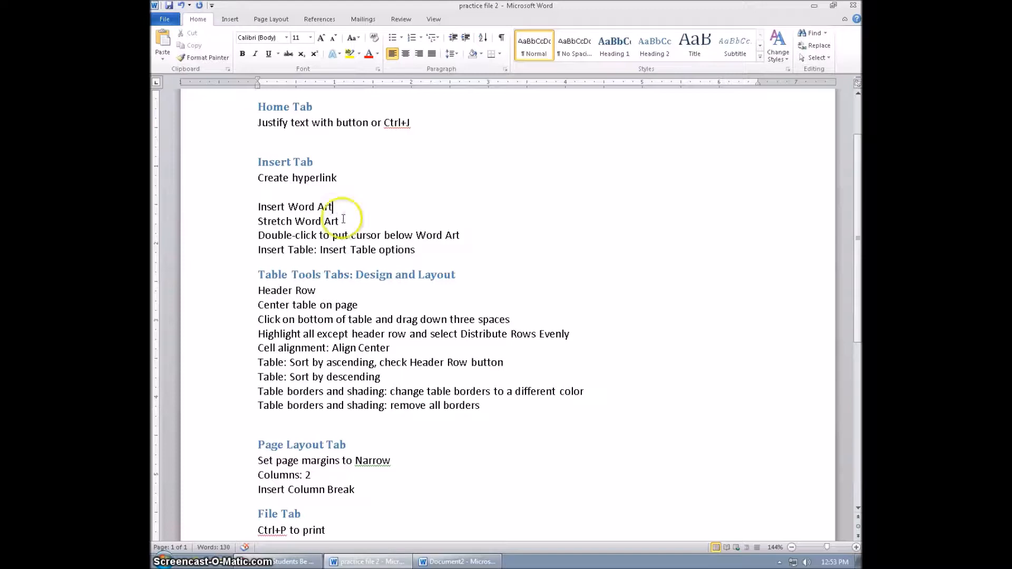
left_click(439, 562)
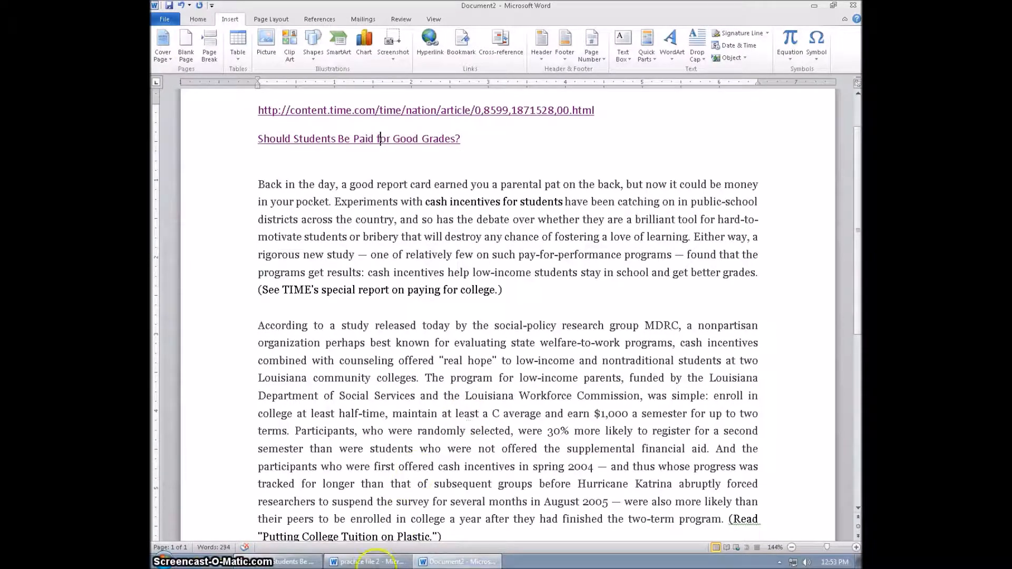
left_click(370, 563)
key("ctrl+n")
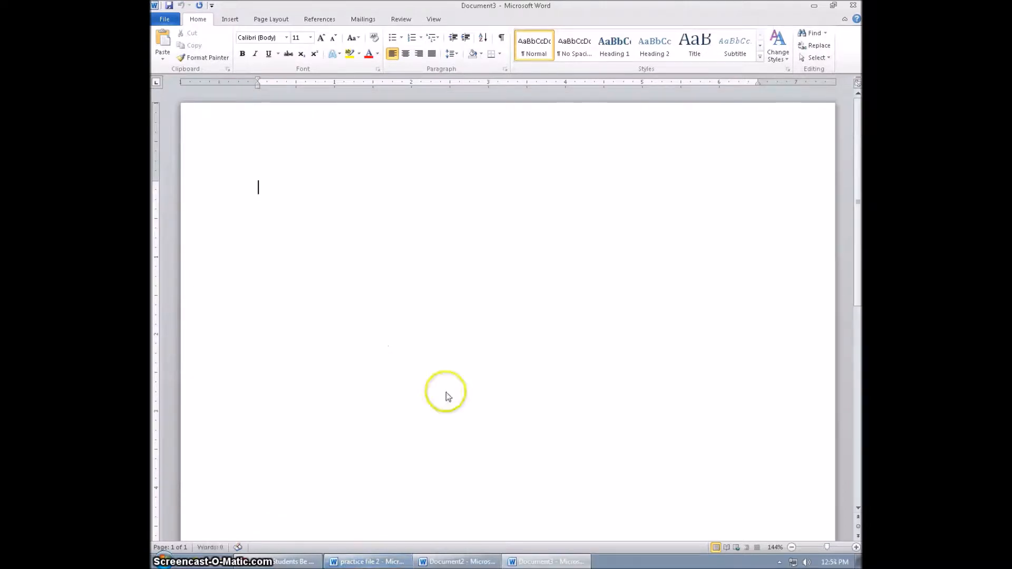
Insert WordArt in the gray gradient style from the third row, with the text "I like pizza.".
left_click(231, 19)
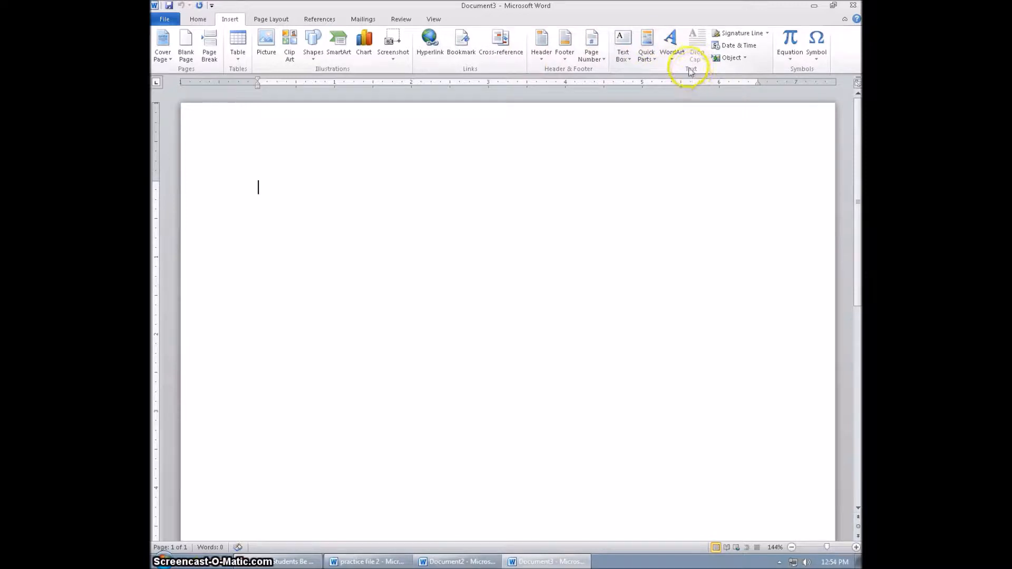
left_click(678, 54)
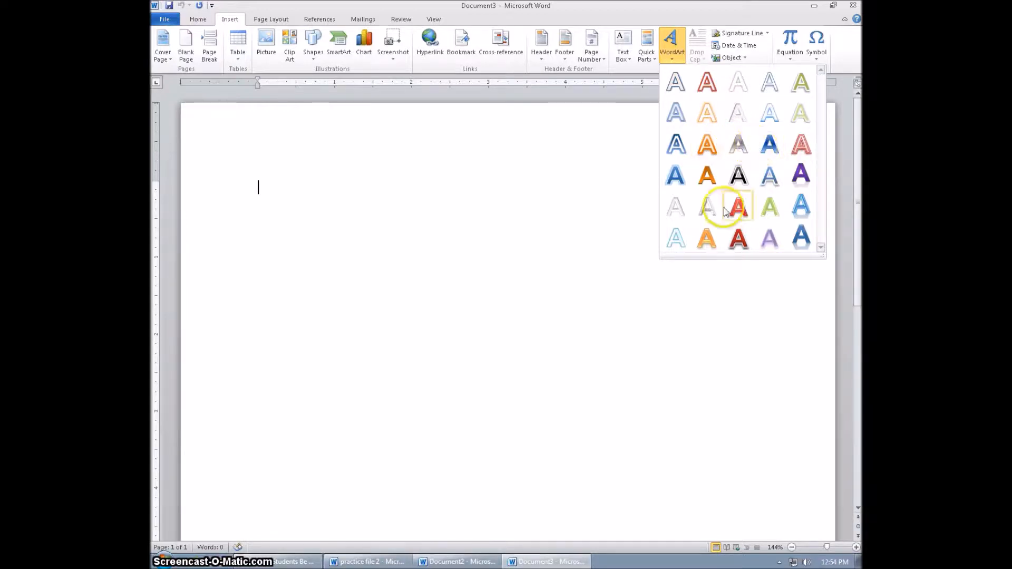
left_click(743, 141)
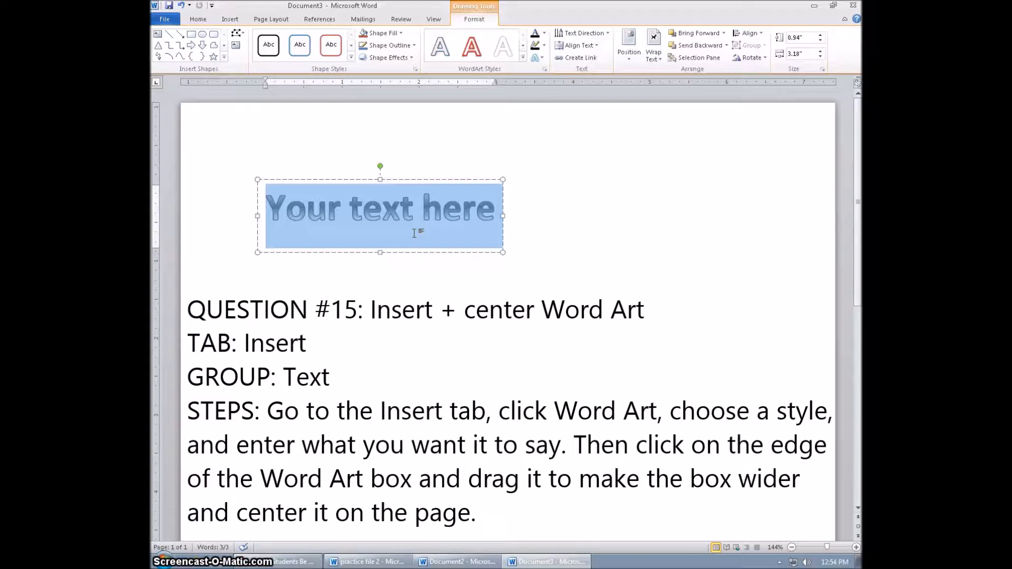
type("I like")
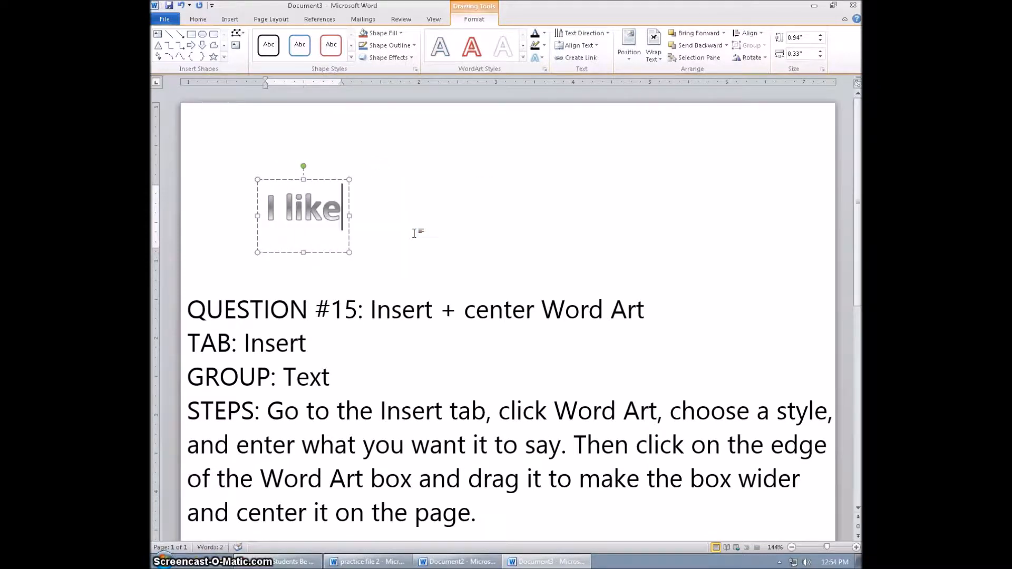
type(" pizza.")
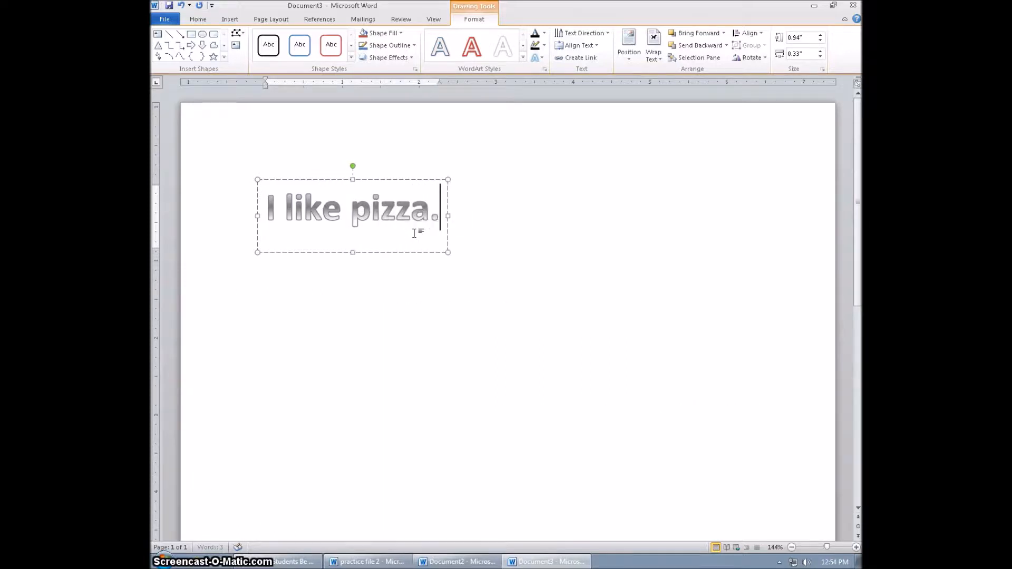
left_click(425, 345)
Try to center the WordArt on the page by selecting its whole line and applying center alignment.
left_click(302, 206)
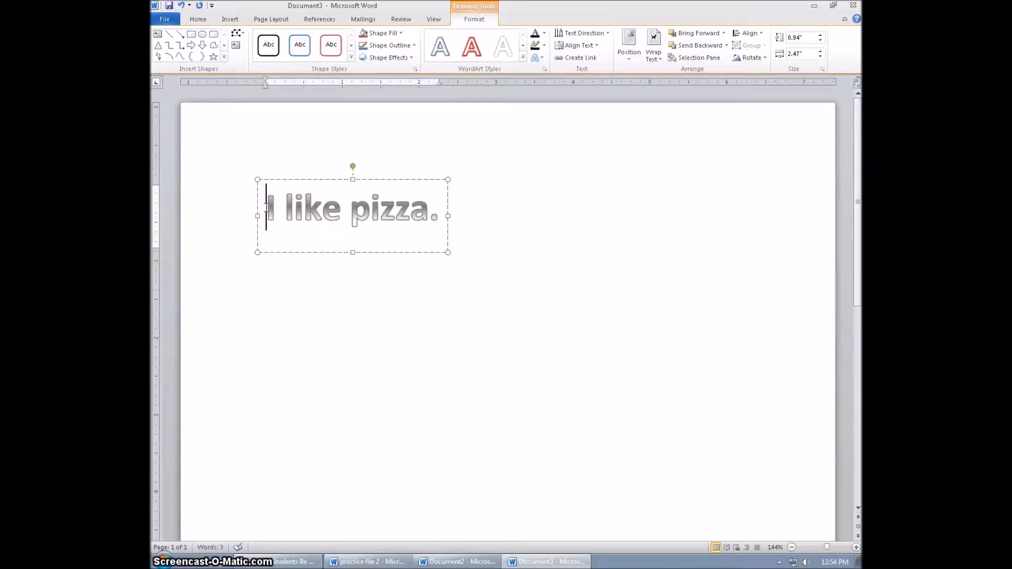
left_click_drag(335, 204, 444, 203)
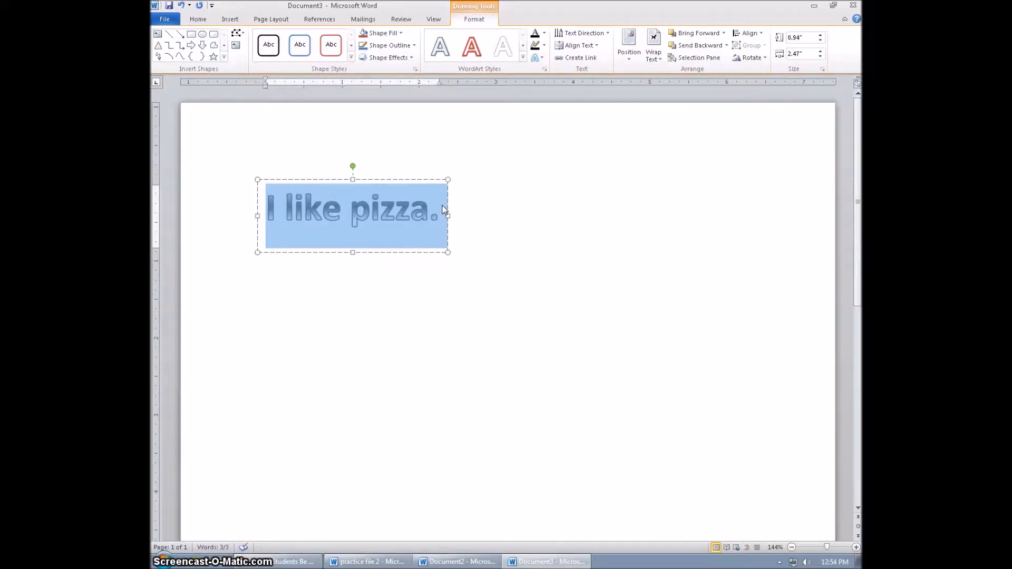
left_click(271, 199)
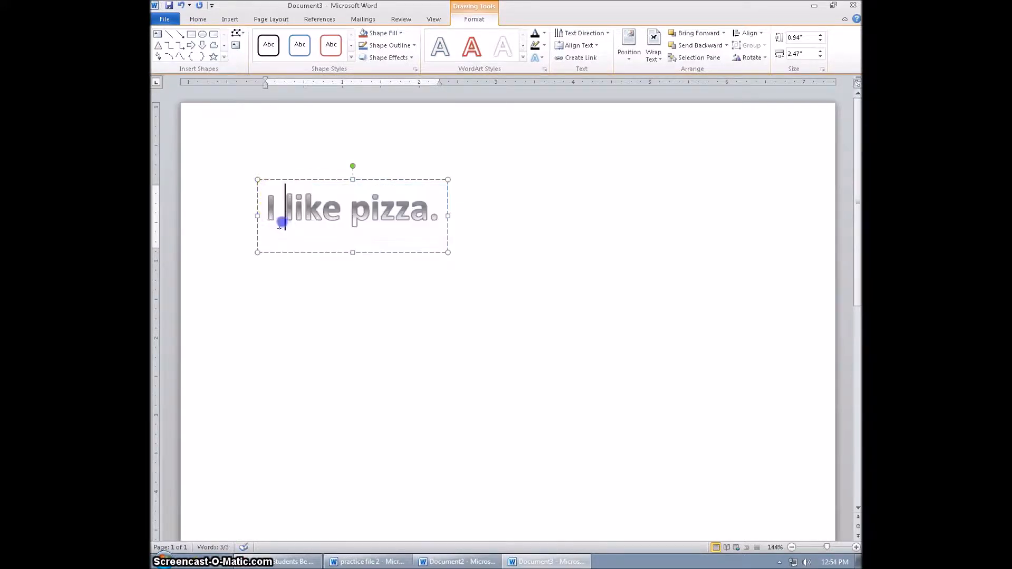
left_click(230, 222)
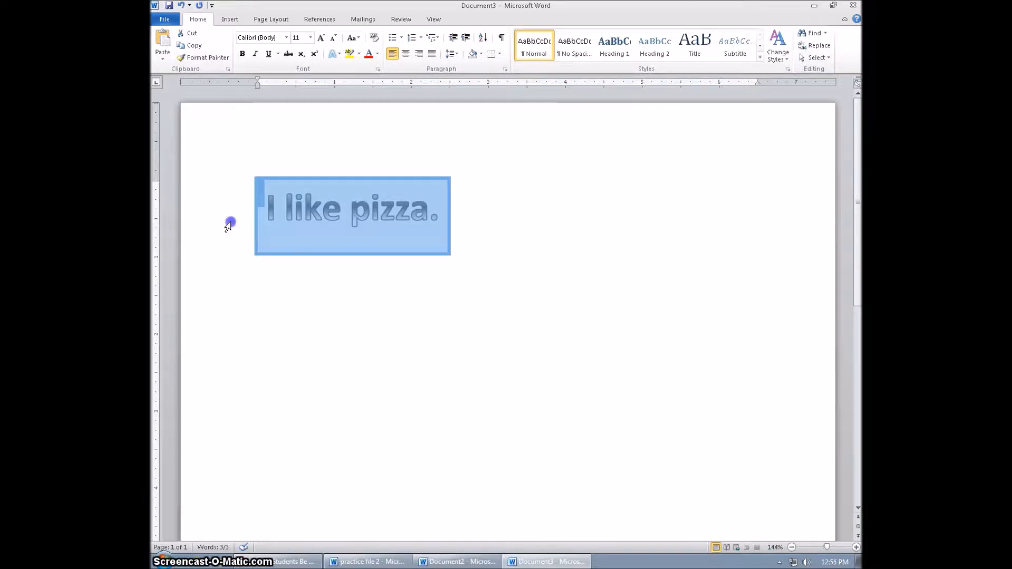
left_click(283, 231)
left_click(222, 225)
left_click(297, 225)
left_click(287, 295)
left_click(288, 229)
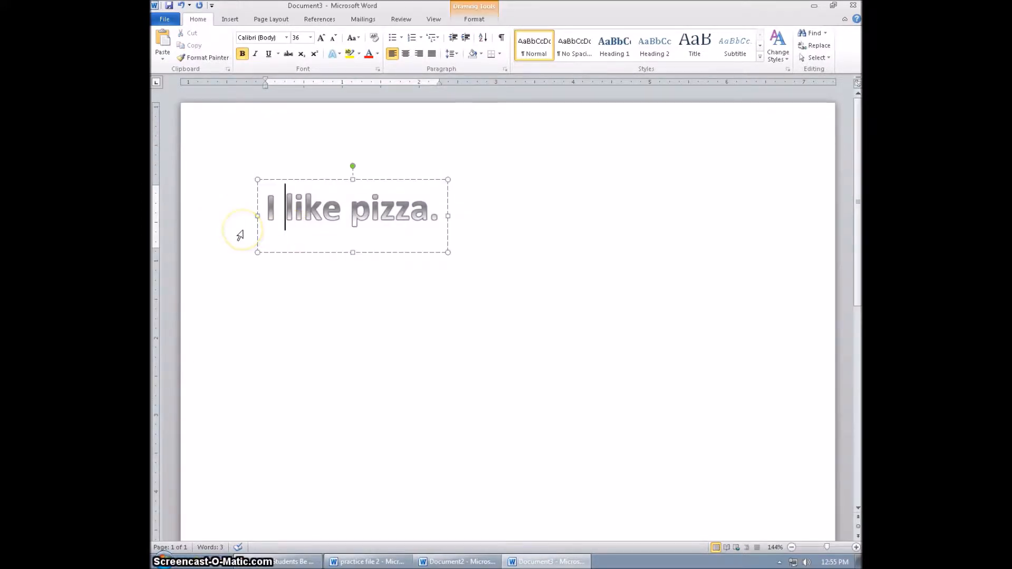
left_click(240, 236)
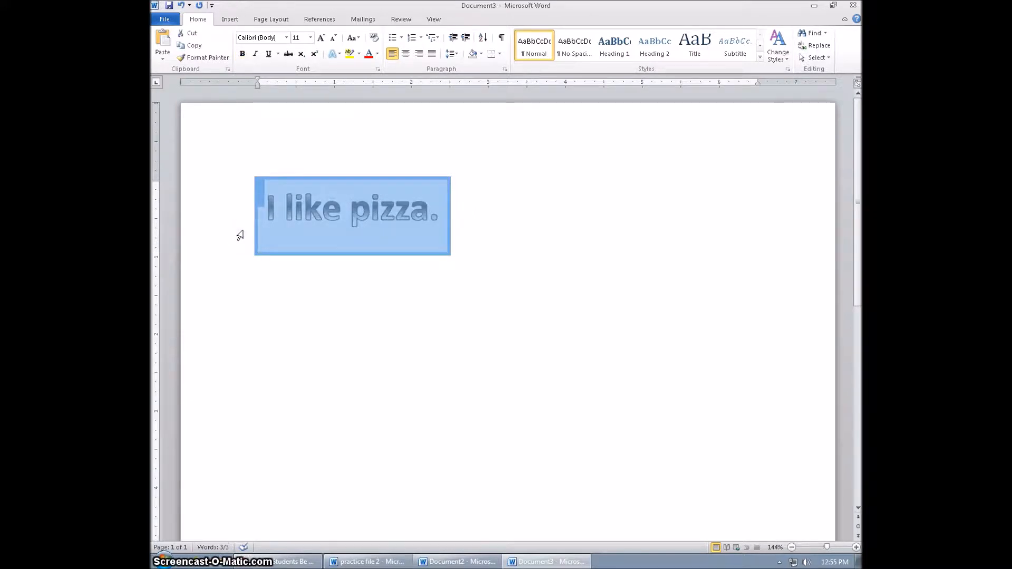
key("ctrl+e")
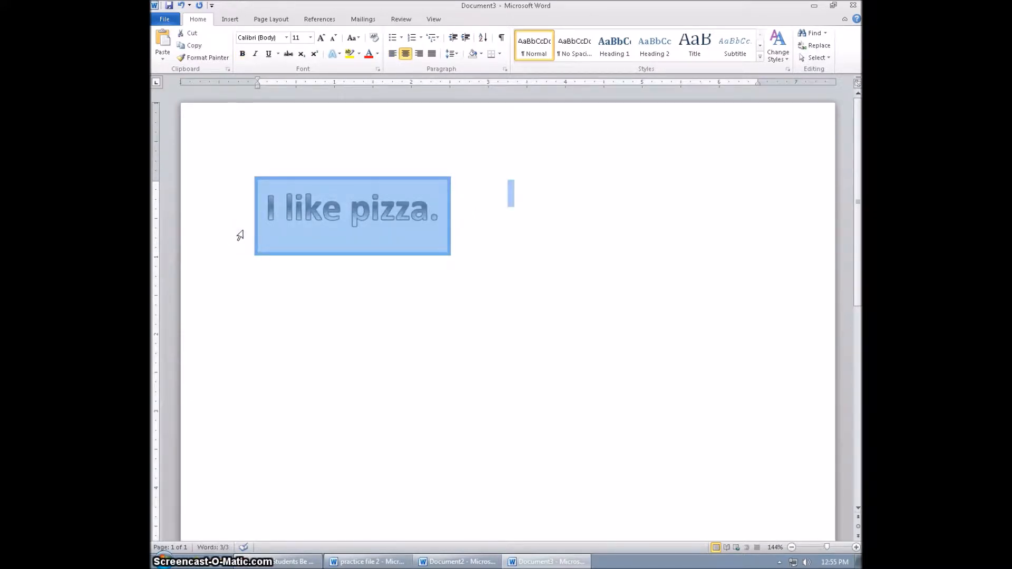
left_click(509, 187)
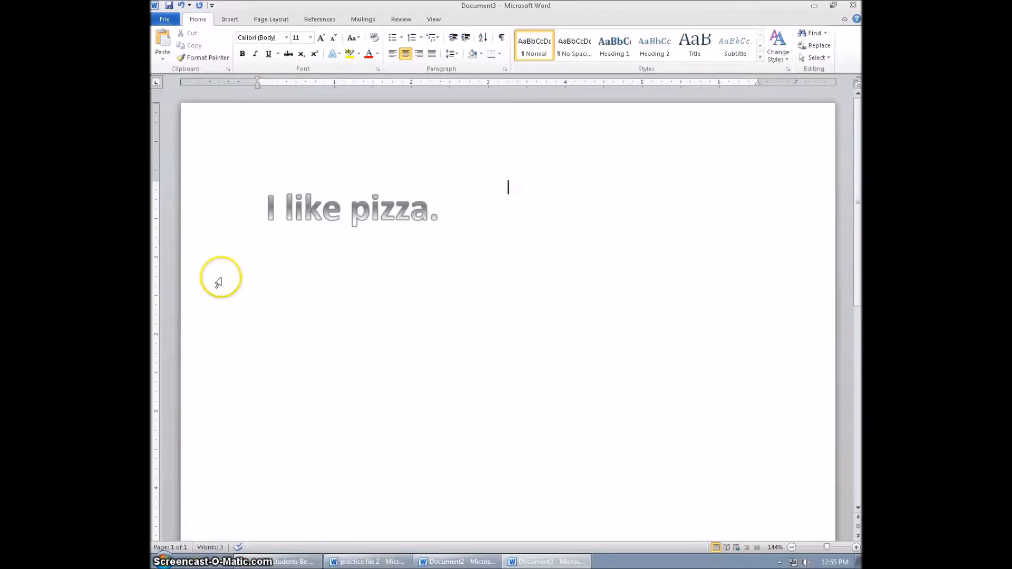
Widen the "I like pizza." WordArt box so that it spans the page from margin to margin.
left_click(316, 224)
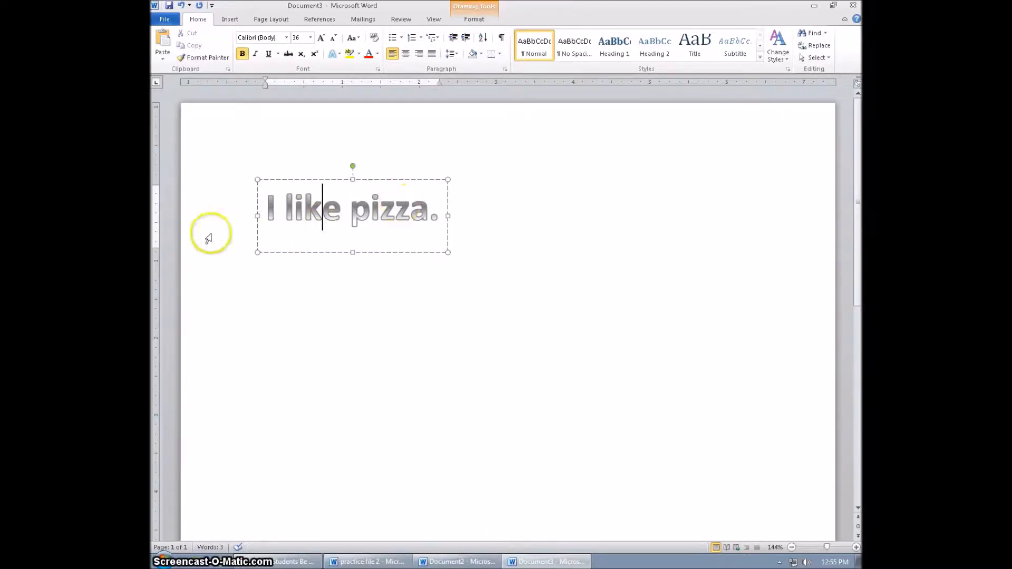
left_click(227, 236)
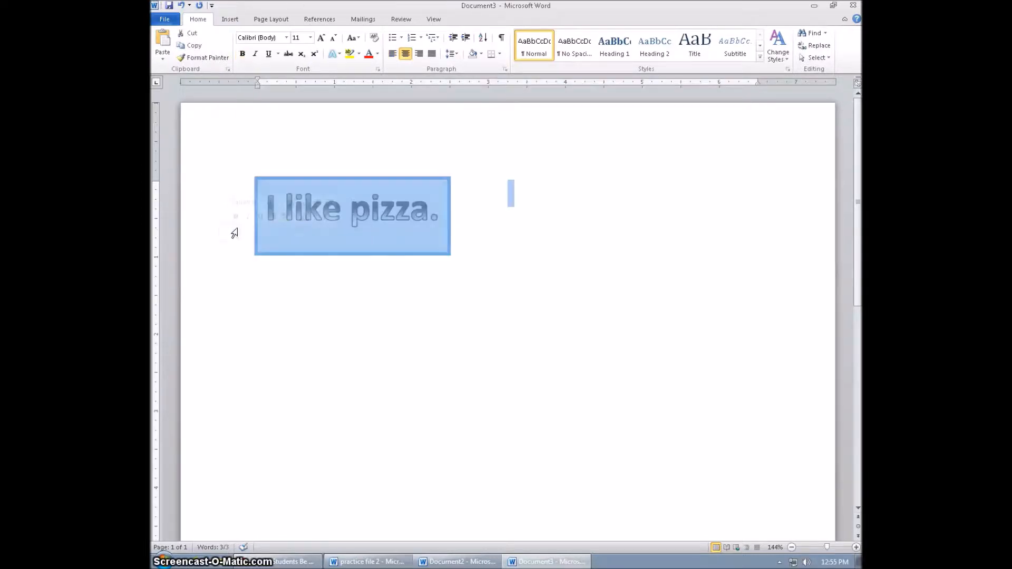
left_click(359, 199)
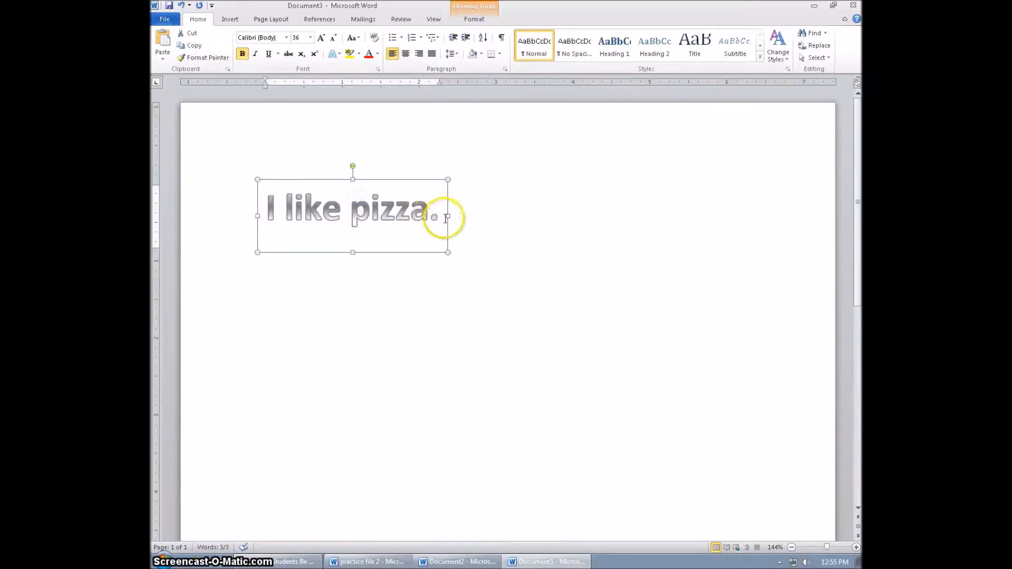
left_click_drag(448, 216, 770, 210)
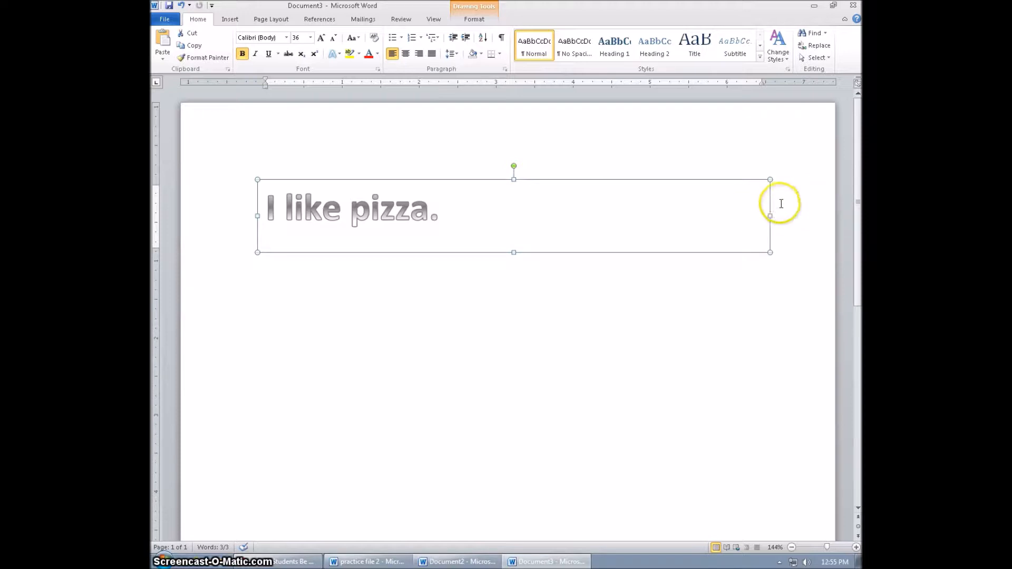
Center the text "I like pizza." within the widened WordArt box.
left_click(550, 238)
left_click_drag(486, 231, 249, 227)
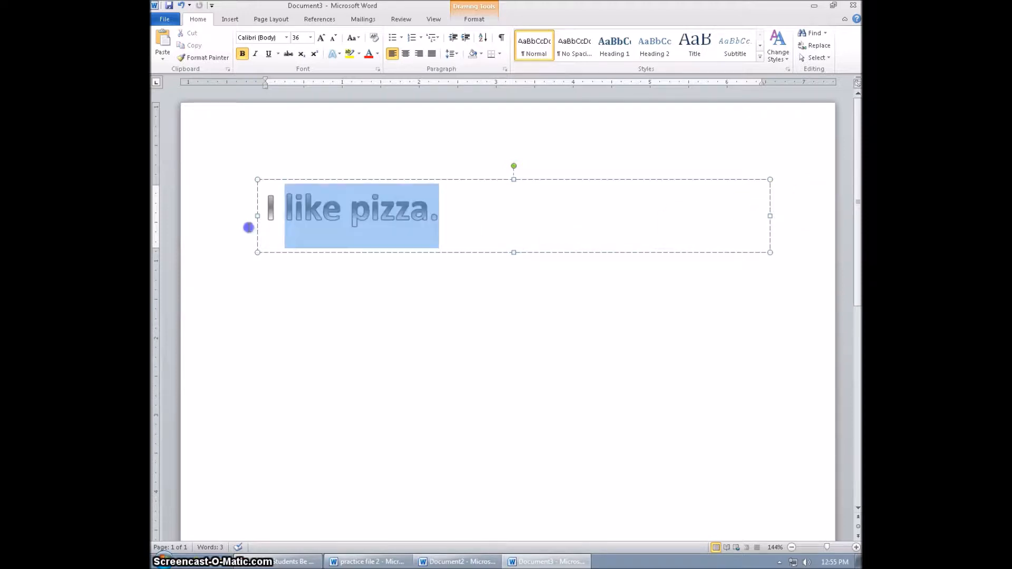
key("ctrl+e")
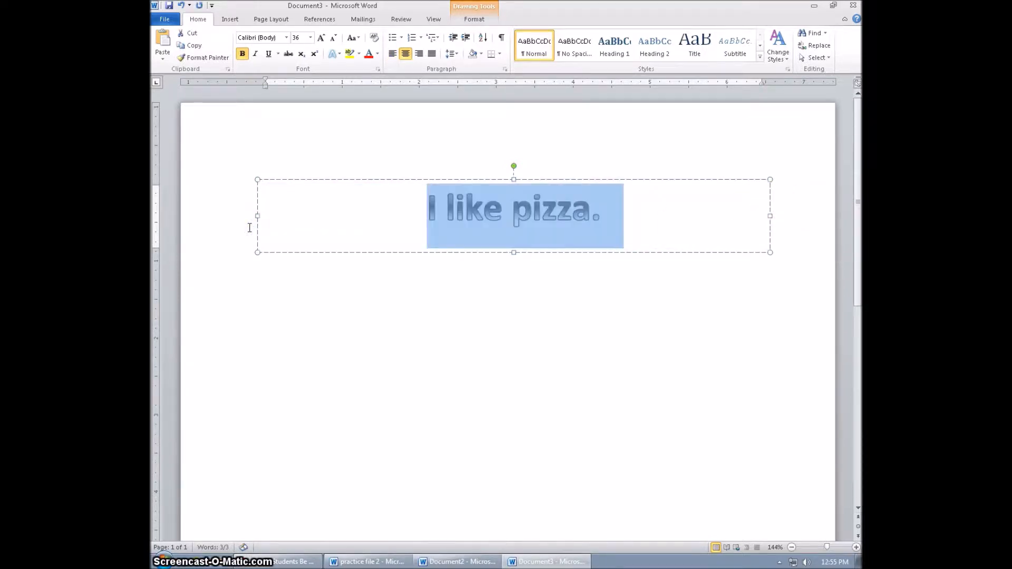
left_click(542, 306)
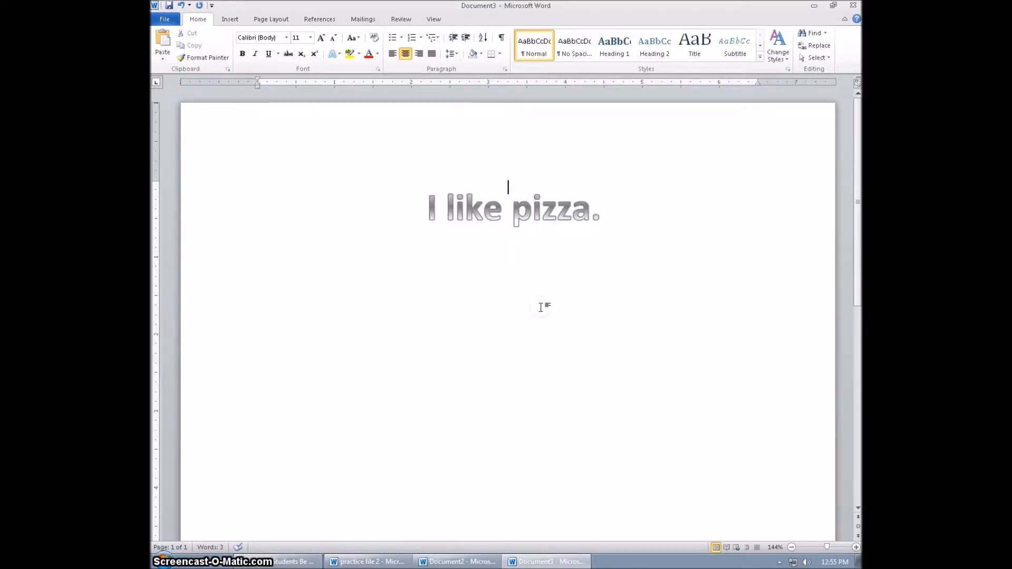
Enlarge the "I like pizza." WordArt text to a font size of 44.
left_click(559, 217)
mouse_move(770, 252)
left_mouse_down()
mouse_move(683, 212)
mouse_move(751, 256)
mouse_move(704, 211)
mouse_move(771, 261)
left_mouse_up()
left_click_drag(621, 197, 593, 230)
left_click(453, 224)
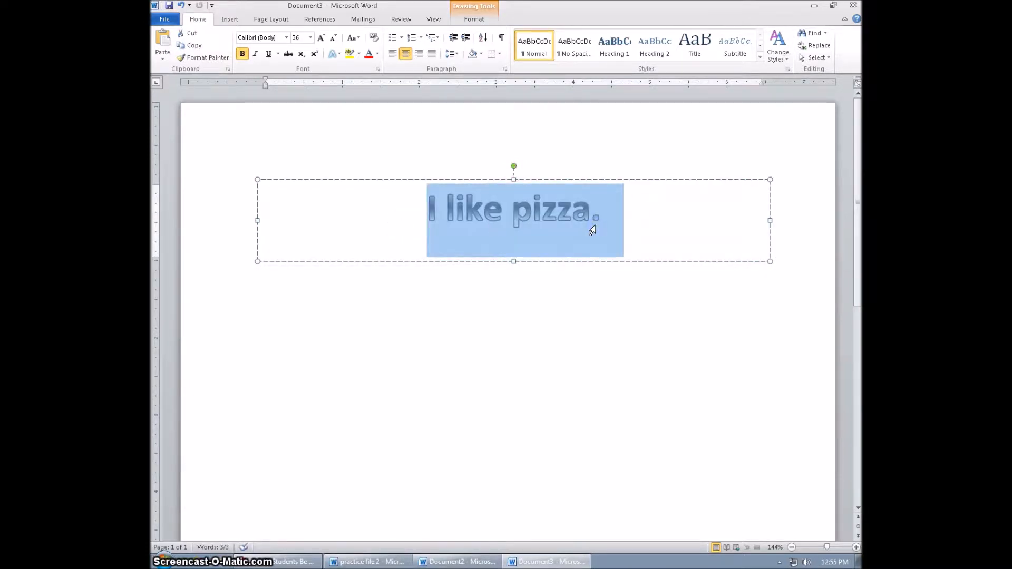
key("ctrl+bracketleft")
key("ctrl+bracketleft")
key("ctrl+bracketleft")
key("ctrl+bracketleft")
key("ctrl+bracketleft")
key("ctrl+bracketleft")
key("ctrl+bracketleft")
key("ctrl+bracketright")
key("ctrl+bracketright")
key("ctrl+bracketright")
key("ctrl+bracketright")
key("ctrl+bracketright")
key("ctrl+bracketright")
key("ctrl+bracketright")
key("ctrl+bracketright")
key("ctrl+bracketright")
key("ctrl+bracketright")
key("ctrl+bracketright")
key("ctrl+bracketright")
key("ctrl+bracketright")
key("ctrl+bracketright")
key("ctrl+bracketright")
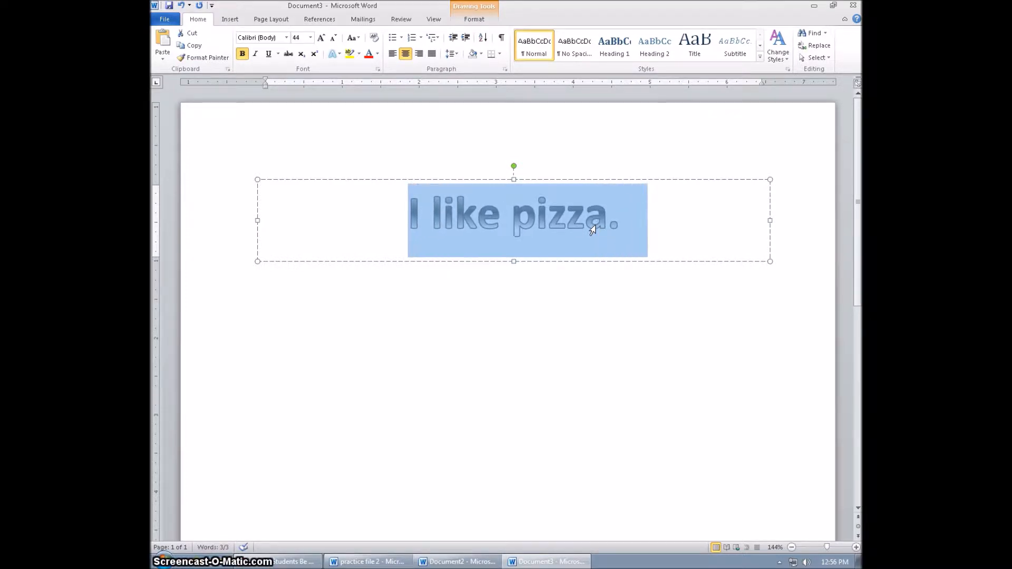
left_click(388, 357)
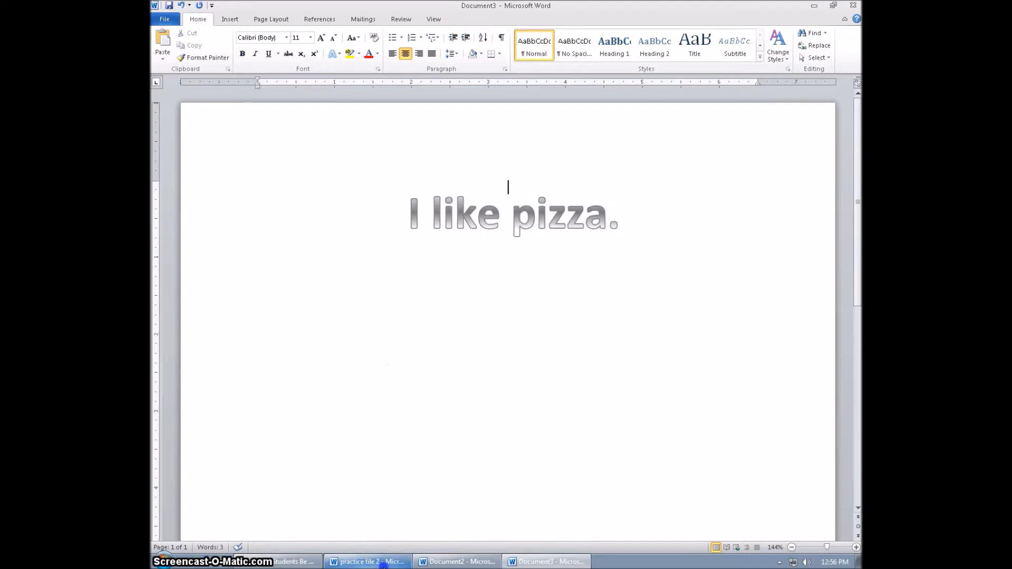
Check the task list in practice file 2, try adding five blank lines at the WordArt's anchor in Document3, and remove them again.
left_click(383, 566)
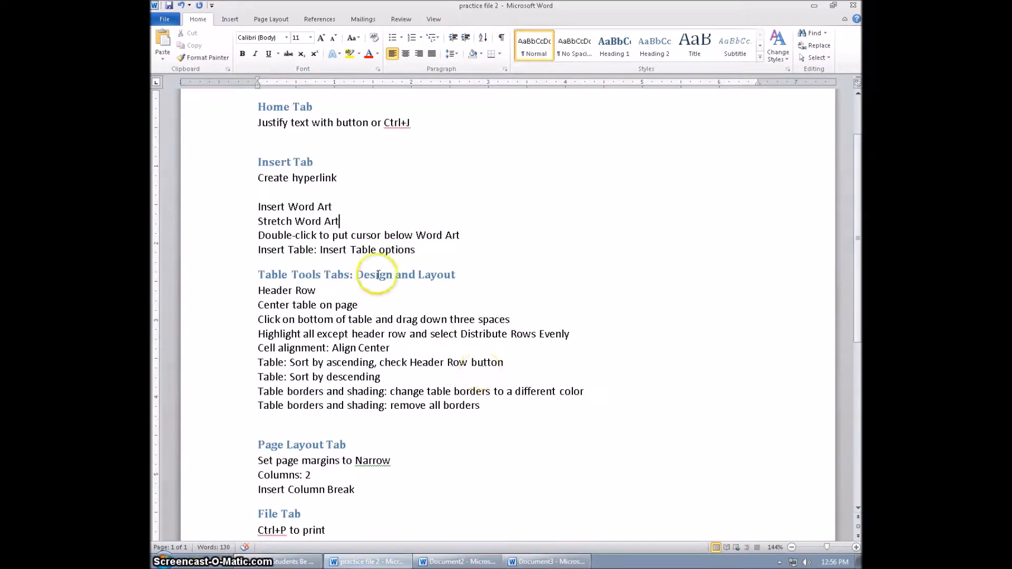
left_click(529, 562)
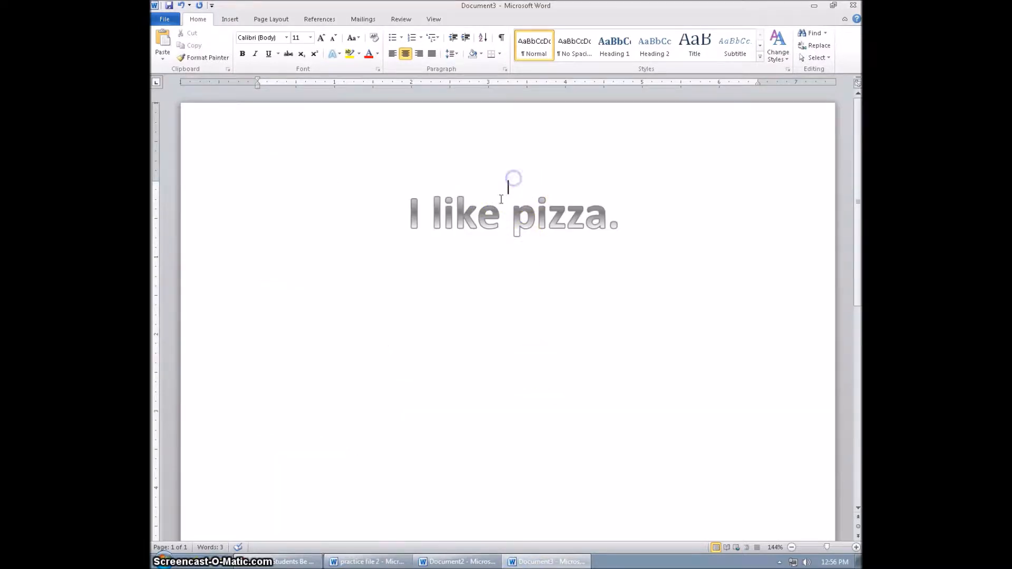
key("Return")
key("Return")
key("Return")
key("Return")
key("Return")
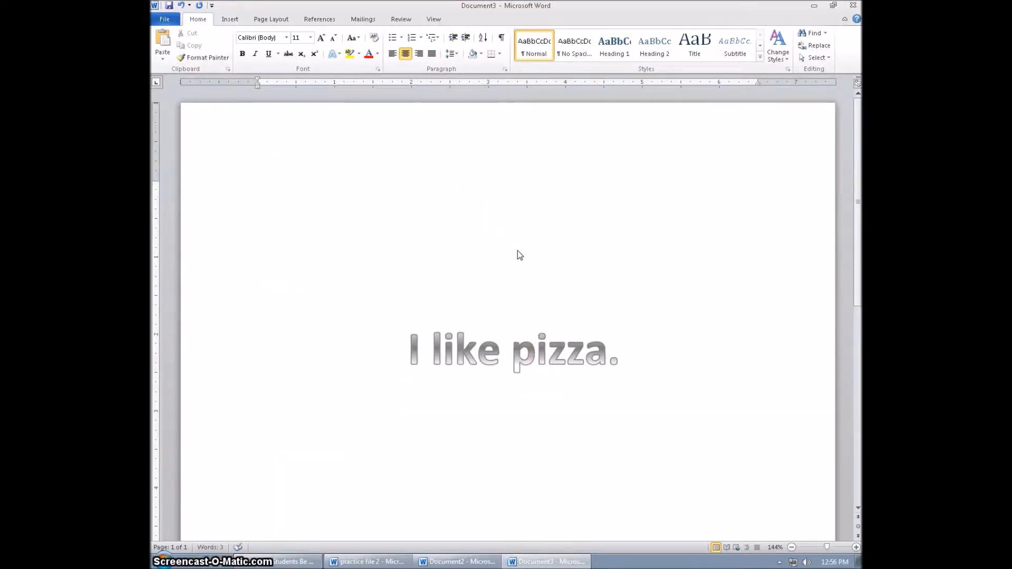
key("BackSpace")
key("BackSpace")
key("BackSpace")
key("BackSpace")
key("BackSpace")
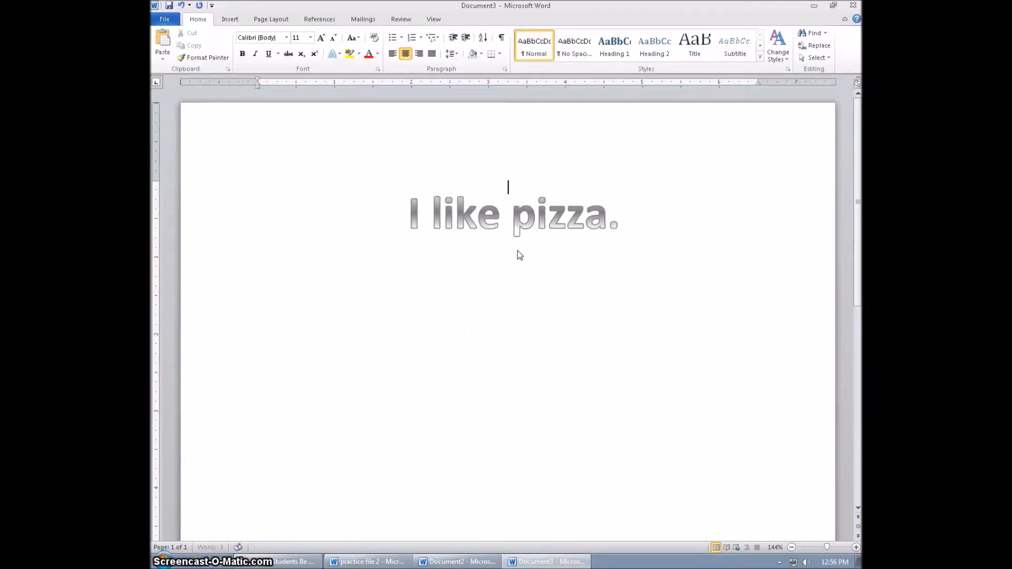
Place a centered insertion point on the blank page area just below the WordArt box.
left_click(501, 223)
left_click(451, 149)
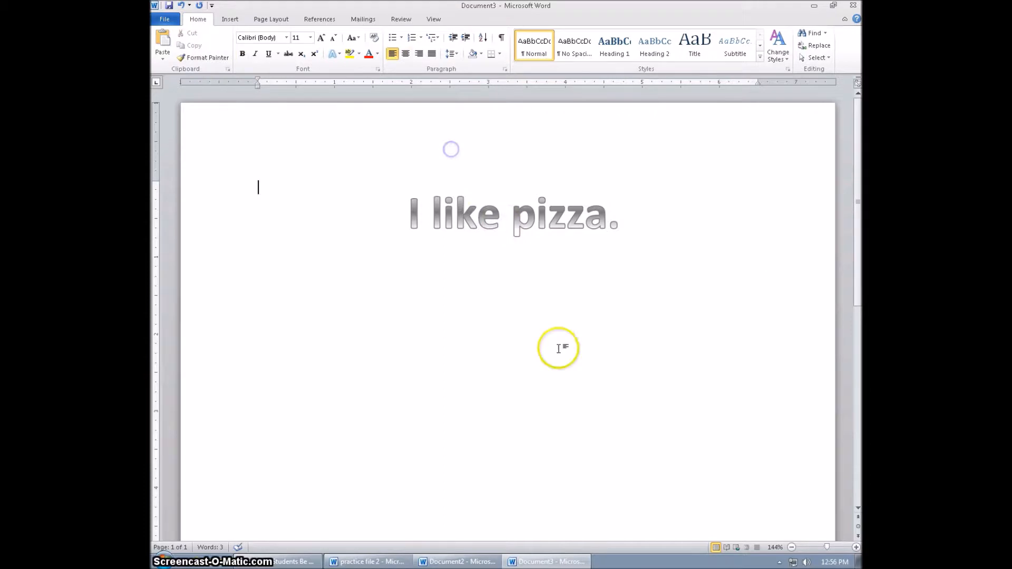
double_click(511, 270)
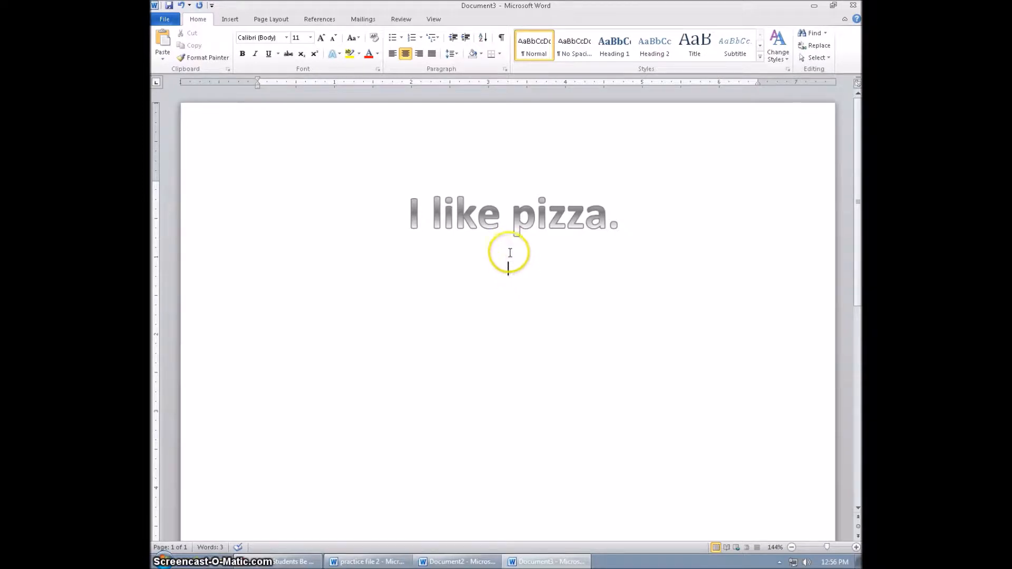
double_click(508, 244)
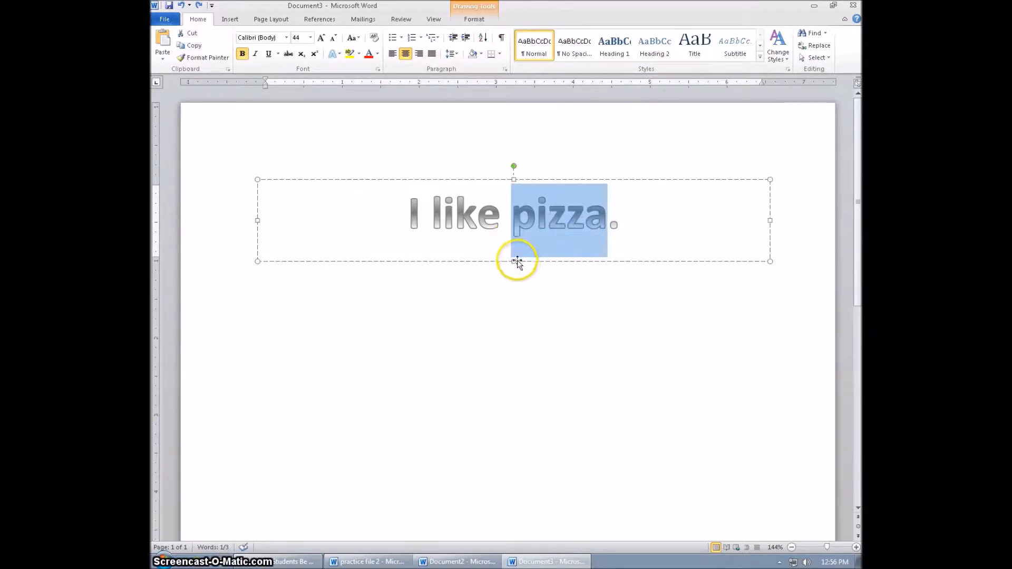
left_click_drag(515, 260, 514, 238)
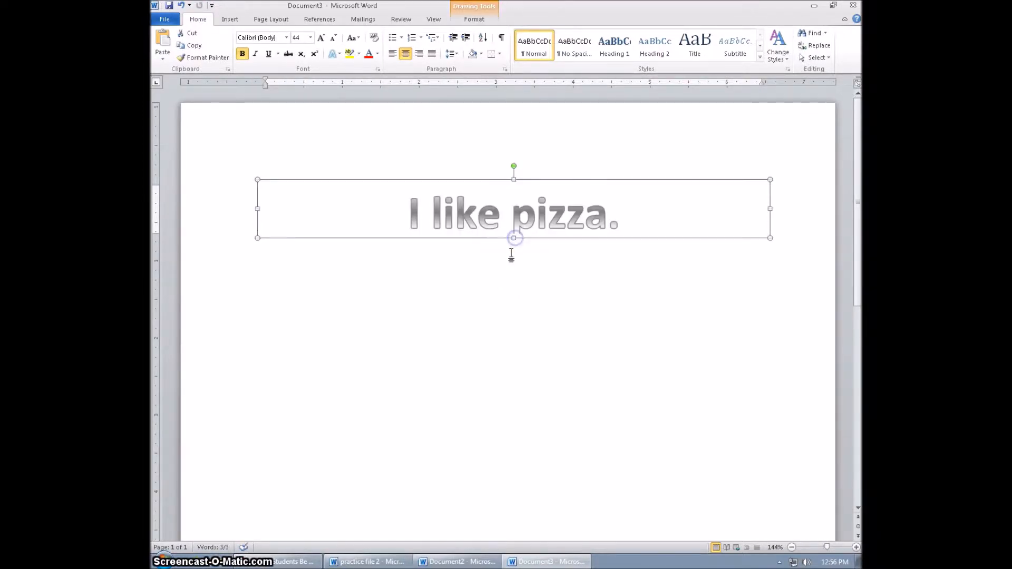
left_click(515, 238)
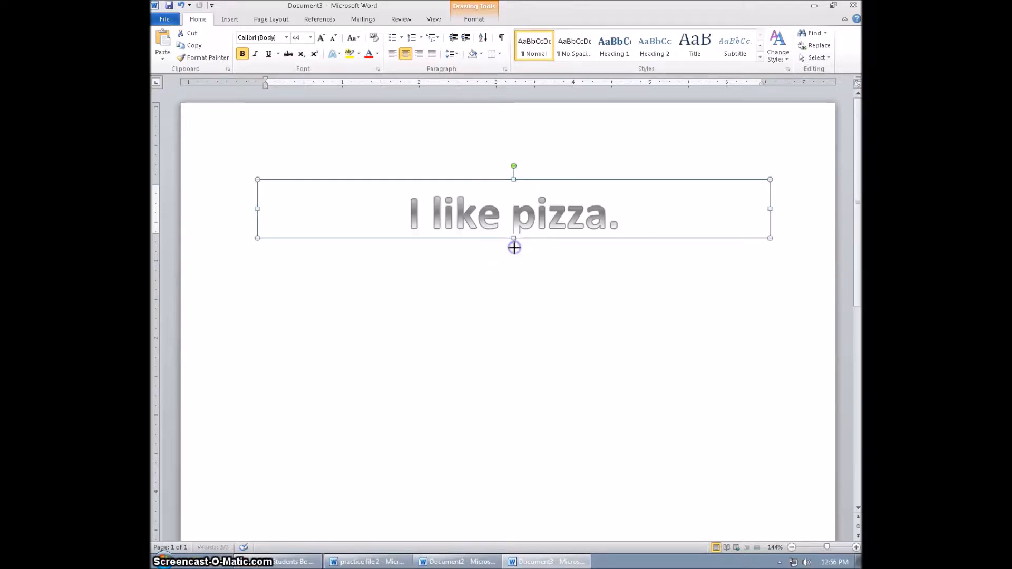
left_click(515, 260)
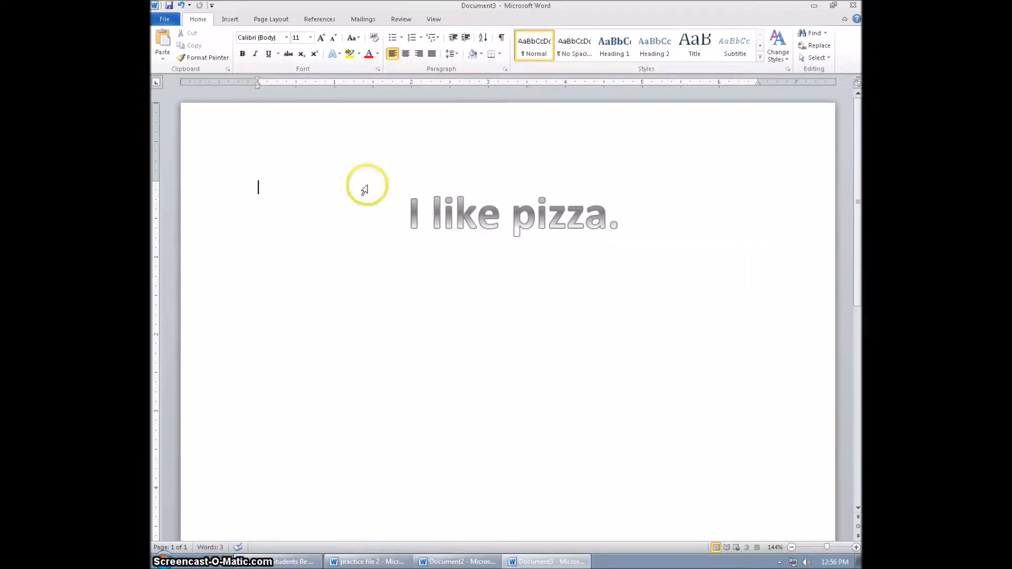
double_click(512, 264)
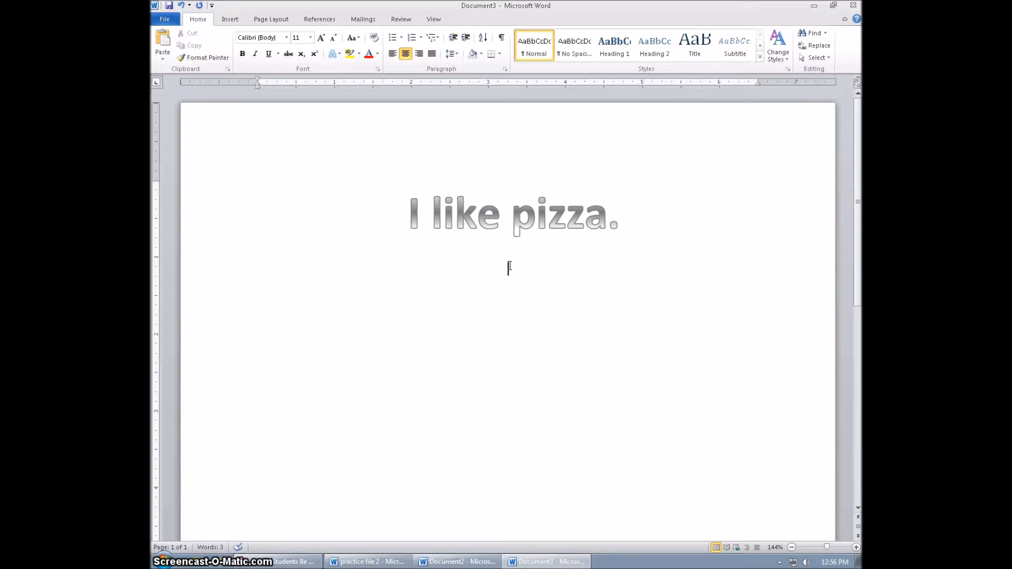
Insert a table with 5 columns and 6 rows below the WordArt, using the AutoFit to contents option.
left_click(362, 563)
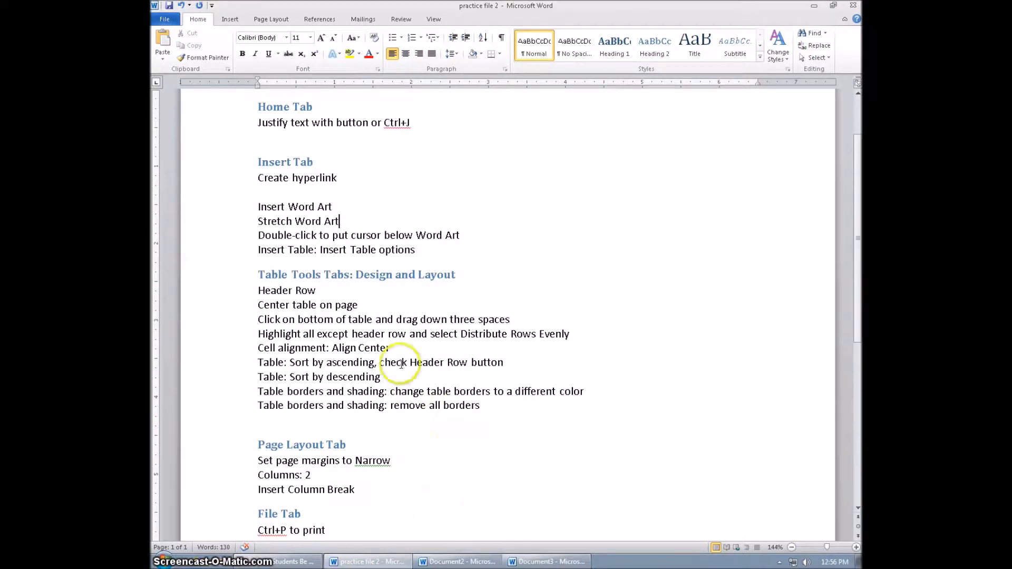
left_click(546, 562)
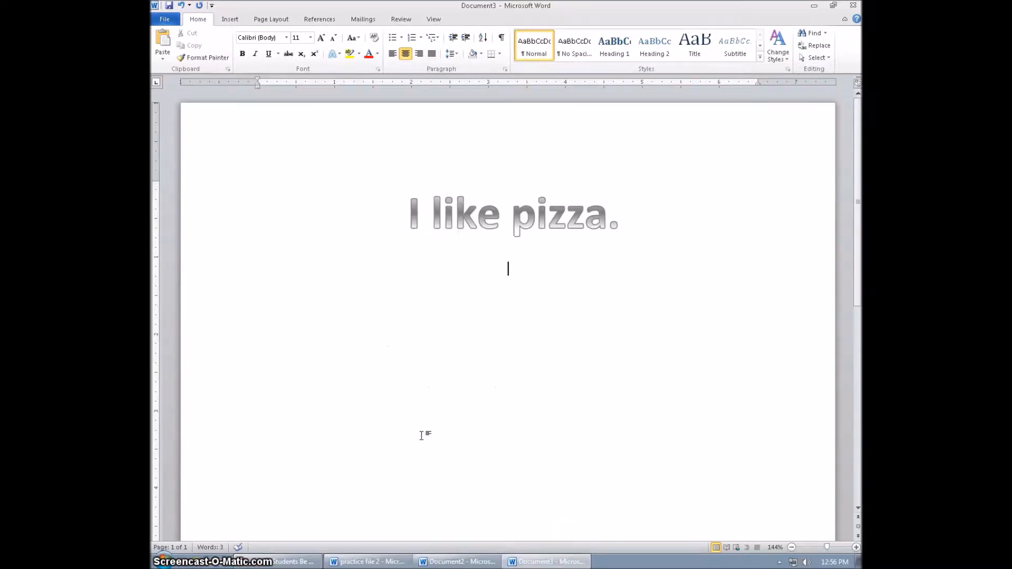
left_click(230, 21)
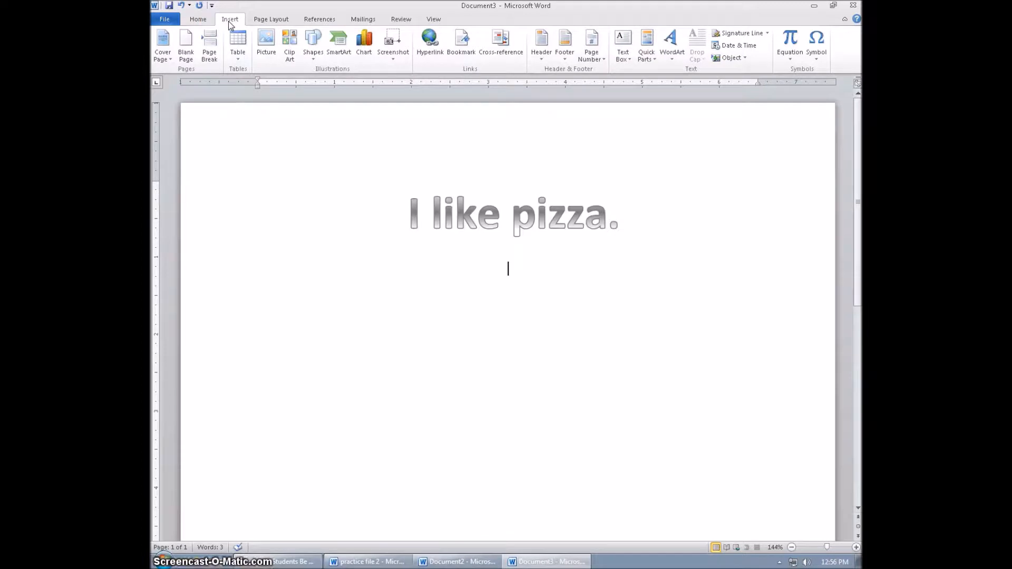
left_click(235, 48)
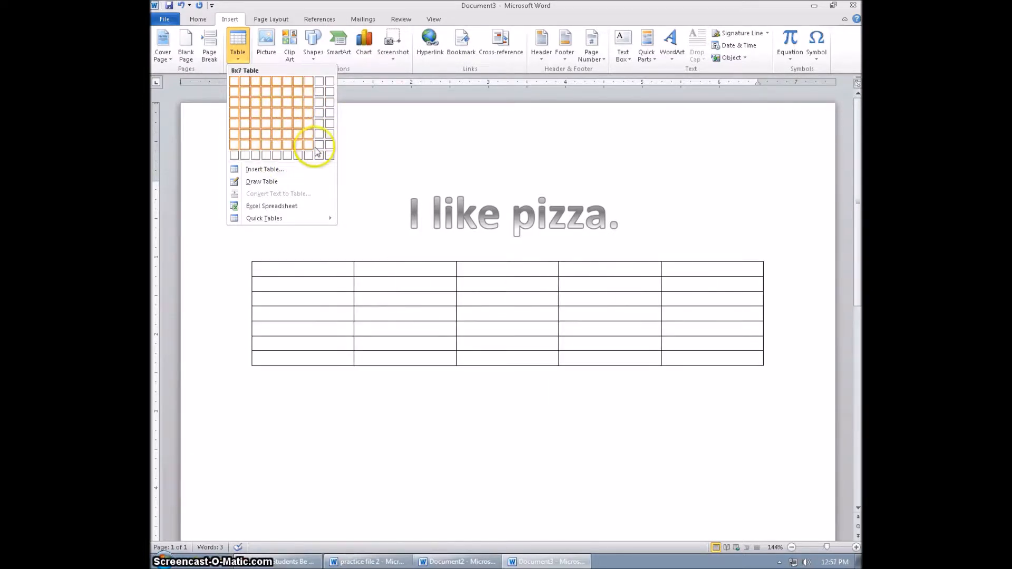
left_click(258, 169)
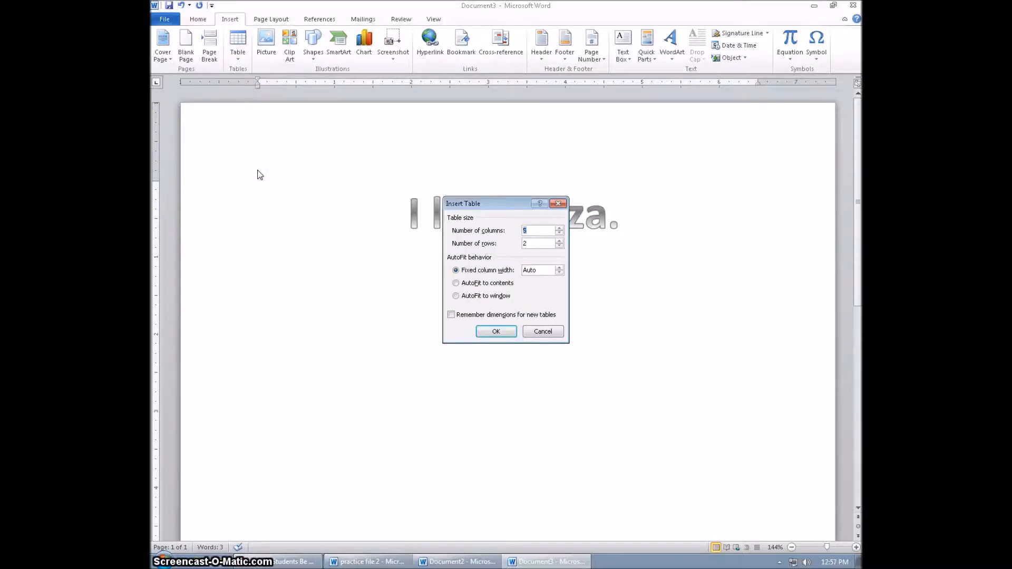
left_click_drag(452, 289, 460, 288)
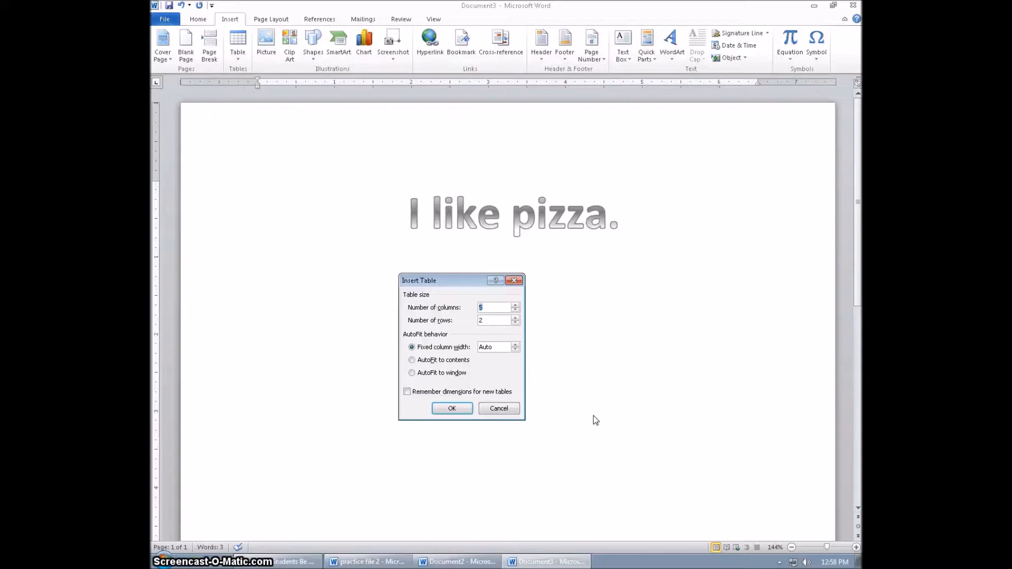
left_click(493, 320)
type("6")
left_click(498, 321)
left_click_drag(499, 323, 474, 325)
left_click_drag(498, 308, 453, 312)
type("5")
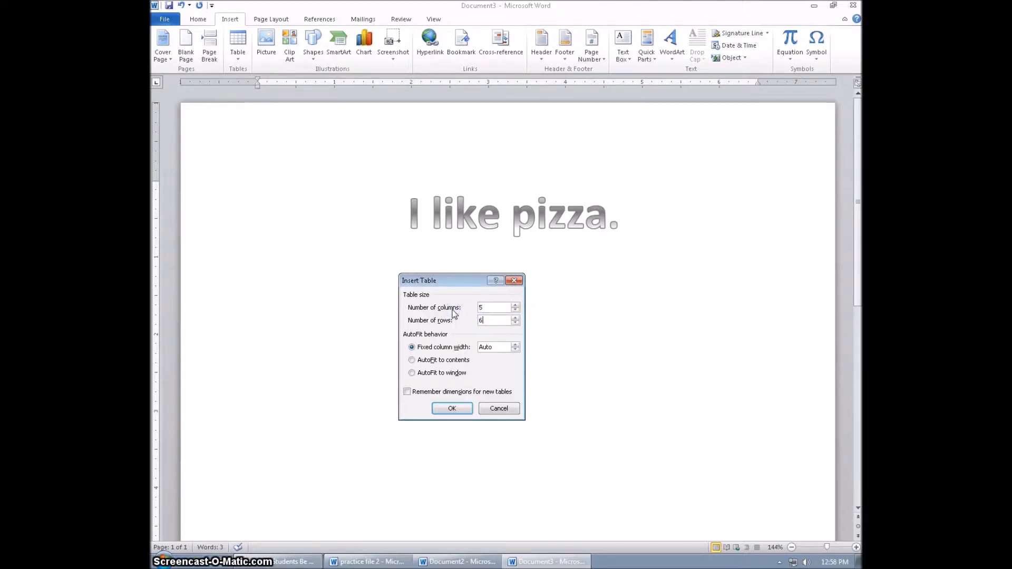
left_click(428, 364)
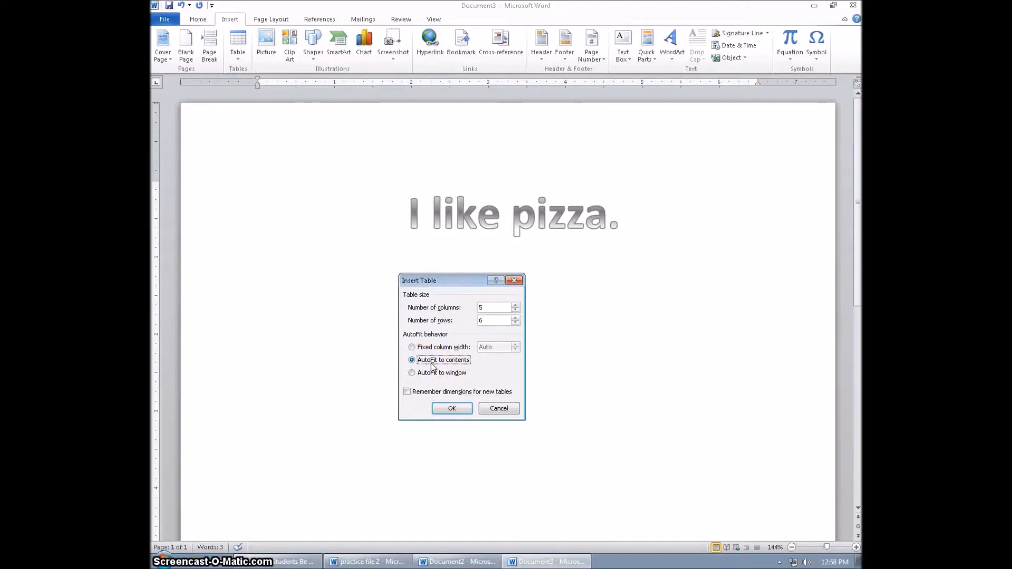
left_click(453, 409)
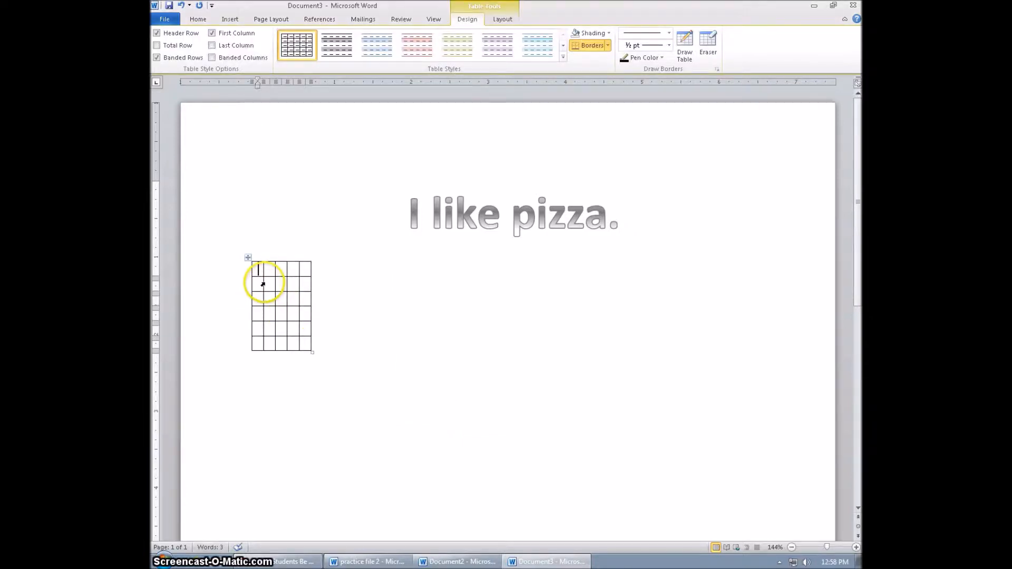
Add the left-aligned line "Teacher (front of classroom)" on a new line directly above the table.
left_click(264, 248)
left_click(298, 256)
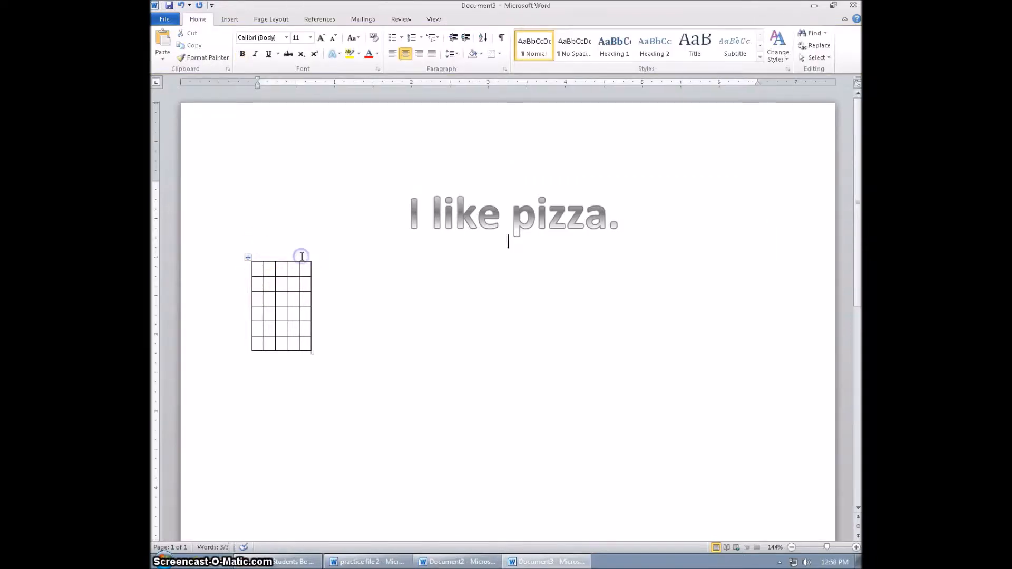
key("Return")
key("ctrl+l")
type("Teacher")
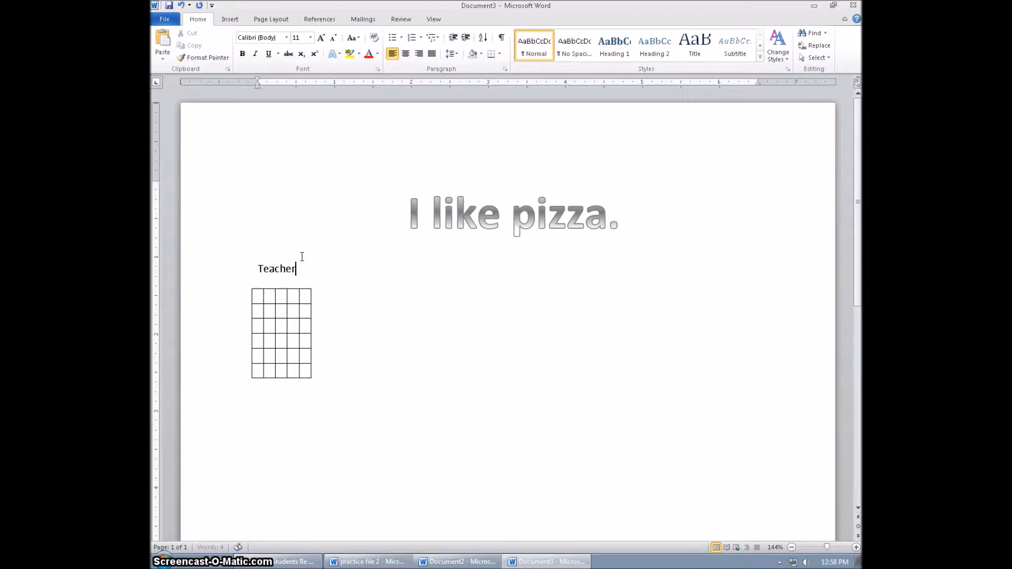
type(" (front of classroom)")
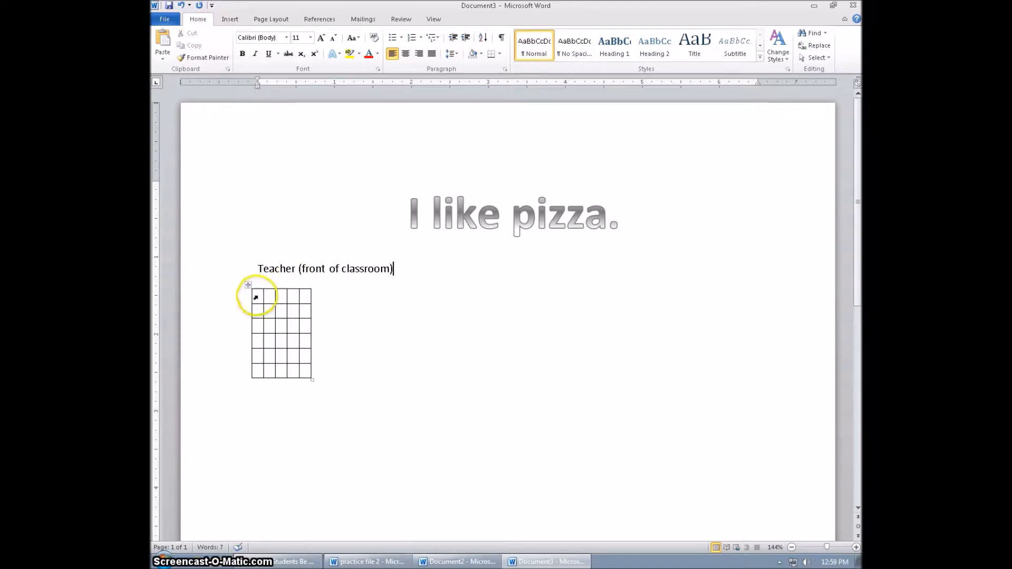
left_click(258, 296)
left_click(271, 296)
left_click_drag(286, 296, 288, 296)
left_click(283, 297)
key("ctrl+z")
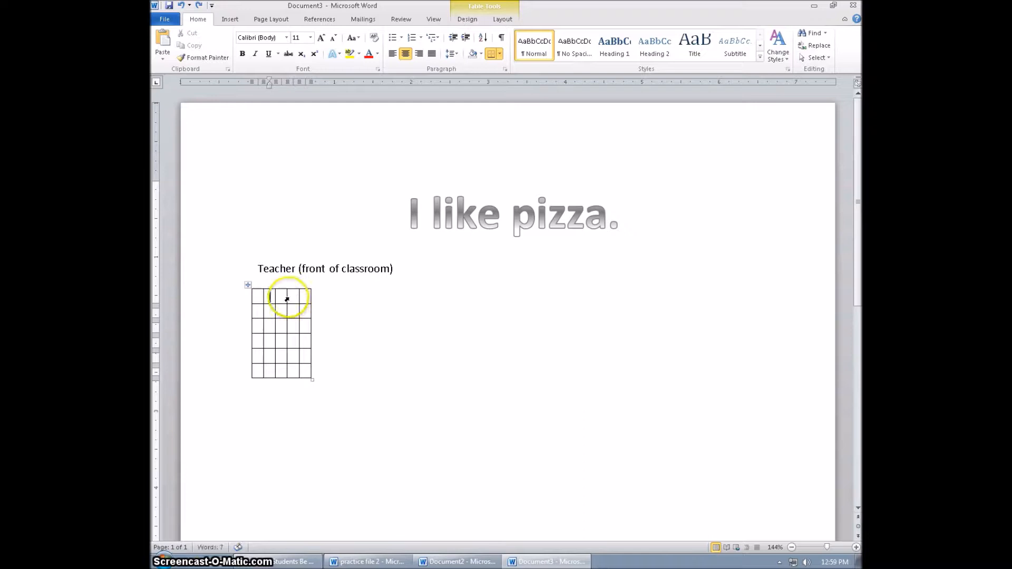
left_click(291, 298)
left_click(308, 298)
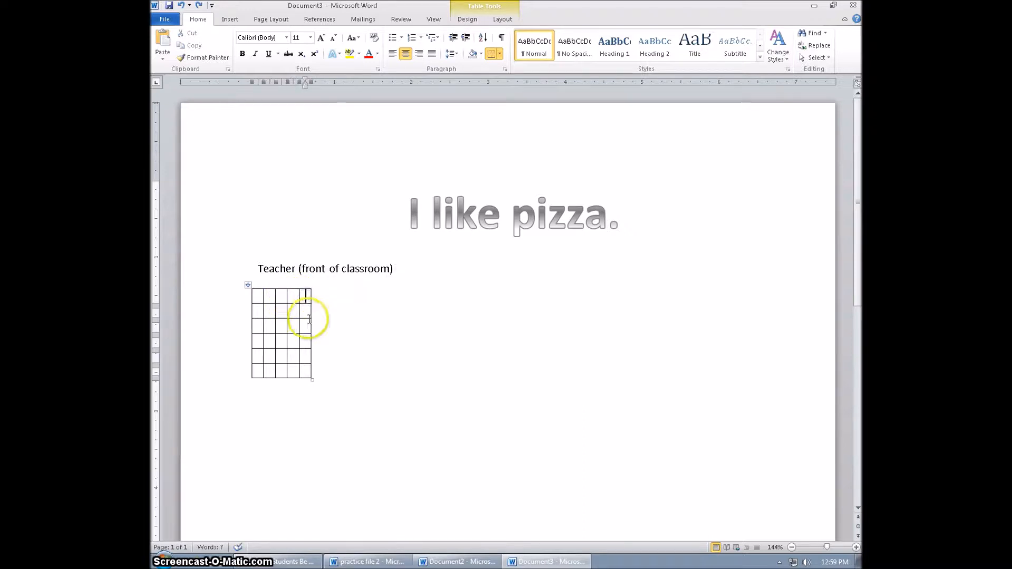
Enter "Barack Obama" in the table's first cell, with the first and last name on separate lines.
left_click(254, 298)
left_click(260, 298)
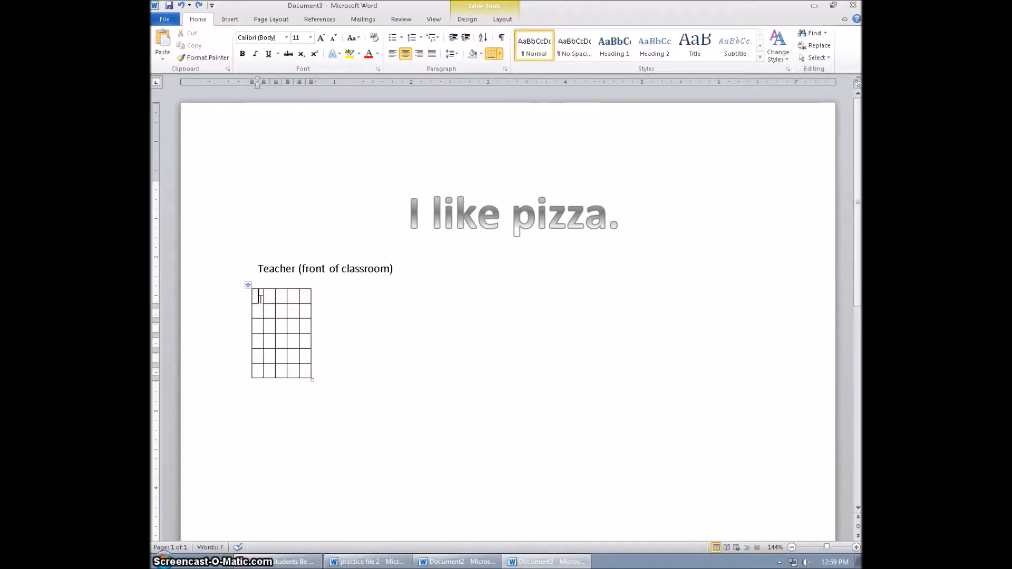
type("B")
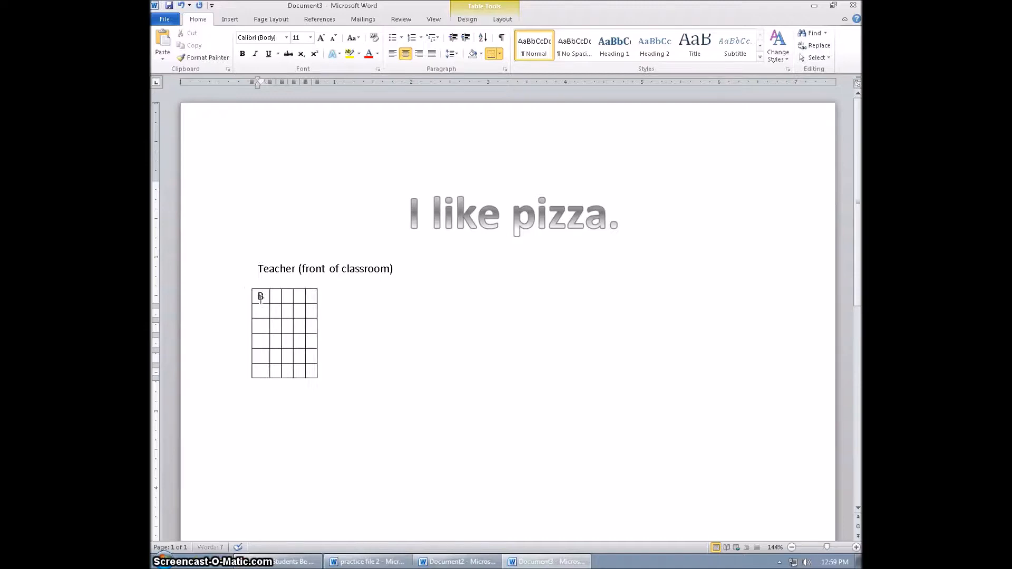
type("arack Obama")
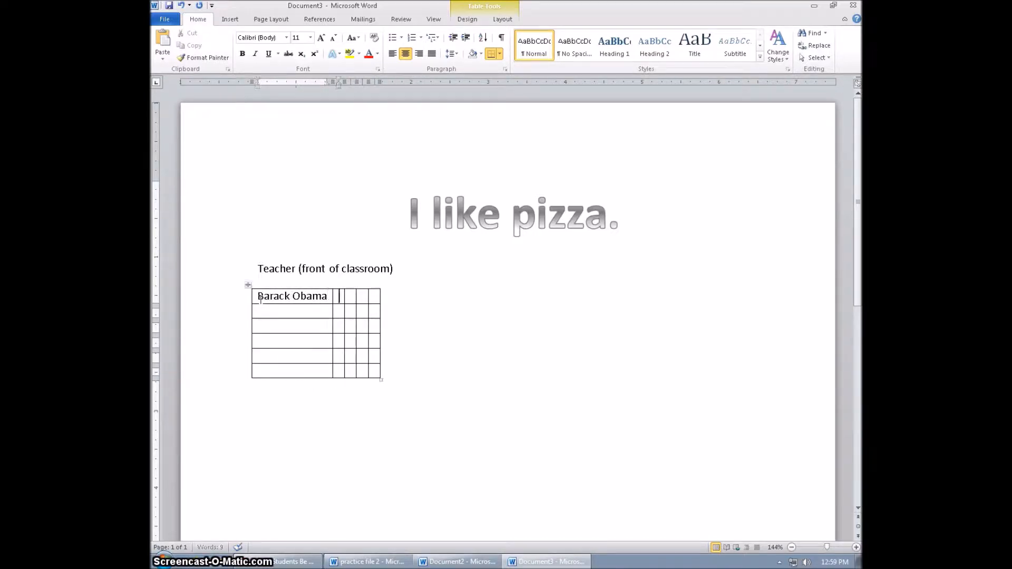
key("ctrl+Left")
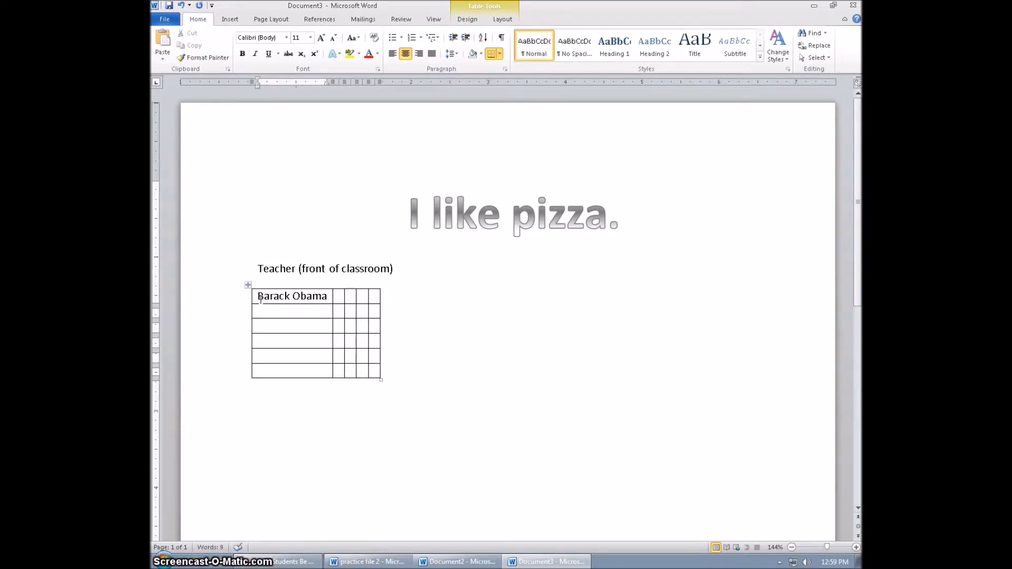
key("Return")
key("Down")
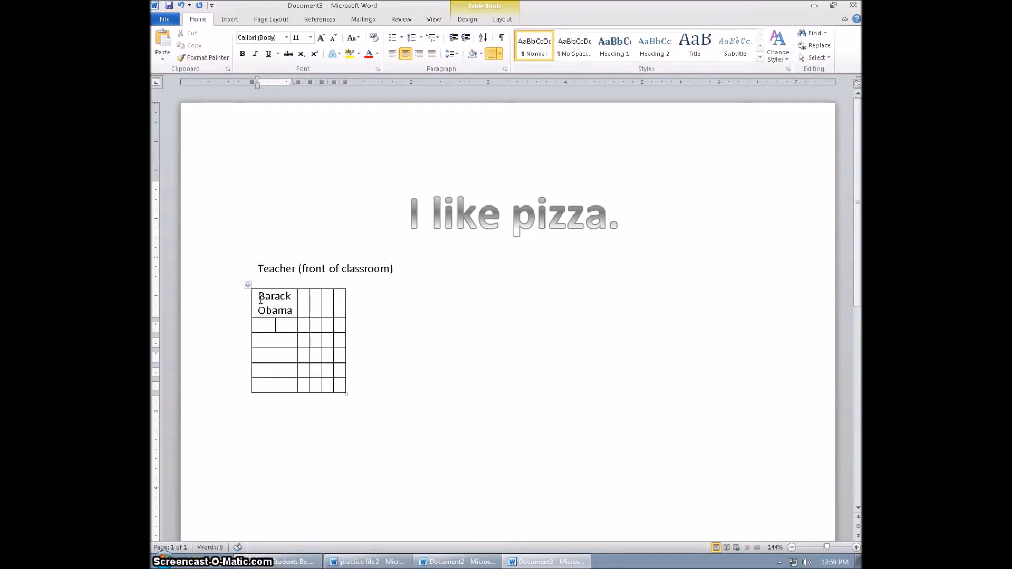
Enter "George W. Bush" in the second row of the table's first column.
type("George W")
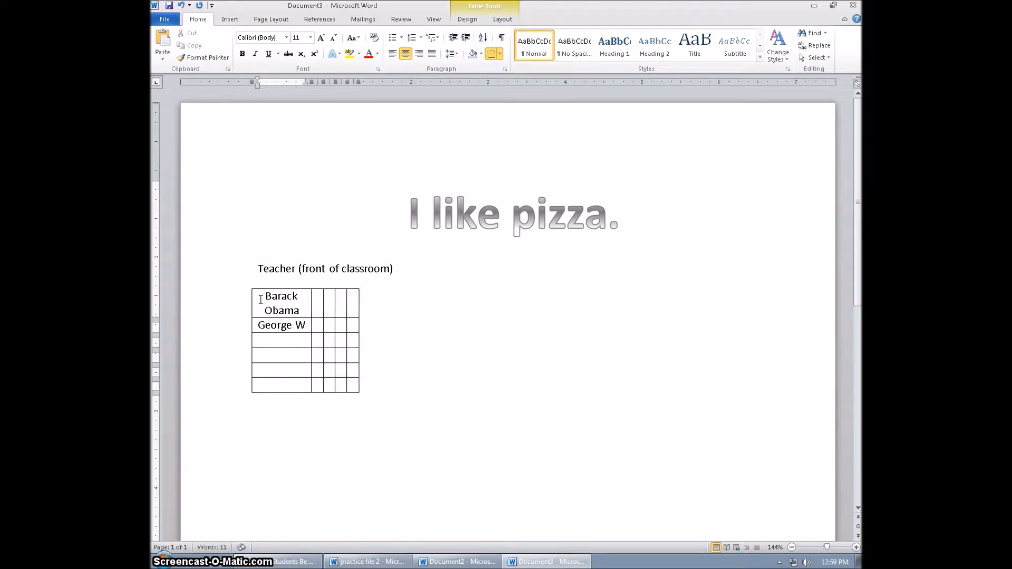
type(". Bush")
key("Down")
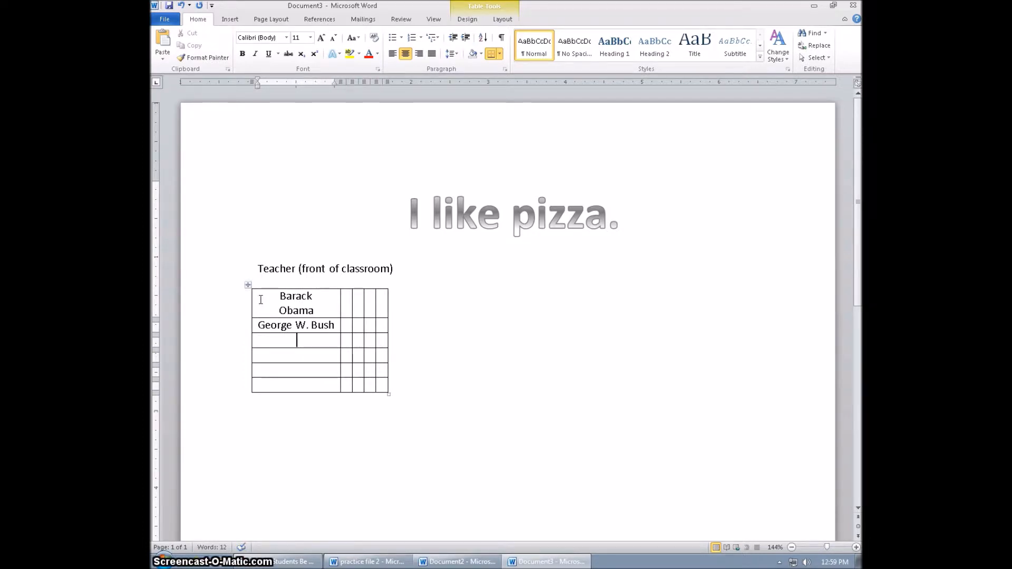
Enter "Bill Clinton" in the first column's third row, and split both it and "George W. Bush" onto two lines after the first name.
type("Bill Cl")
type("in")
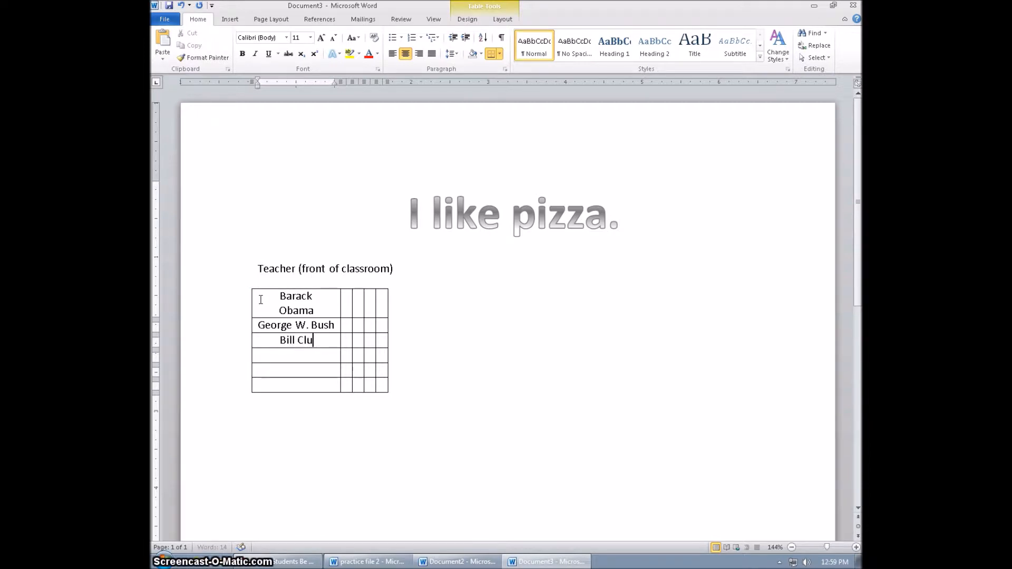
type("ton")
key("Up")
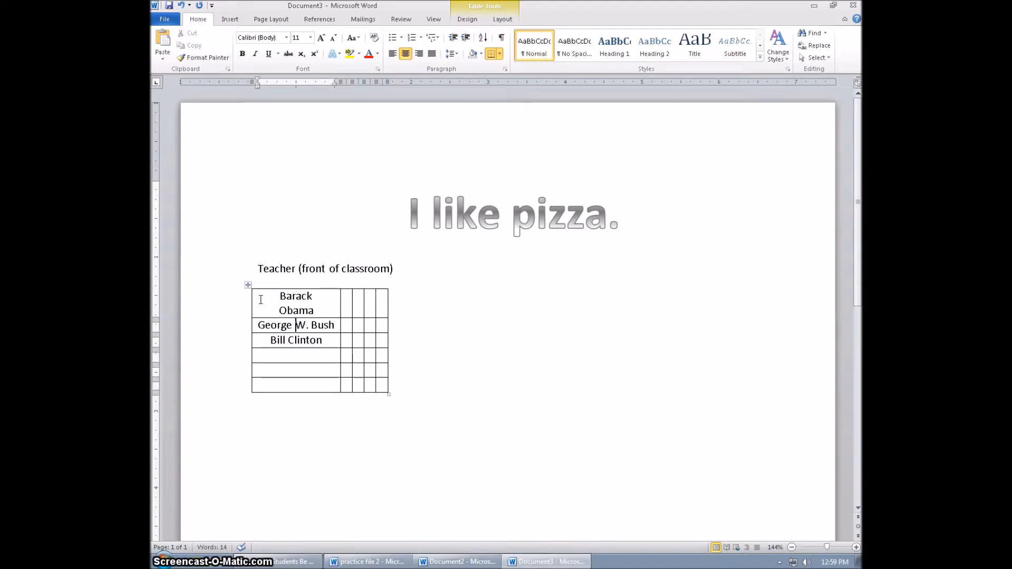
key("Return")
key("Down")
key("ctrl+Right")
key("Return")
key("Down")
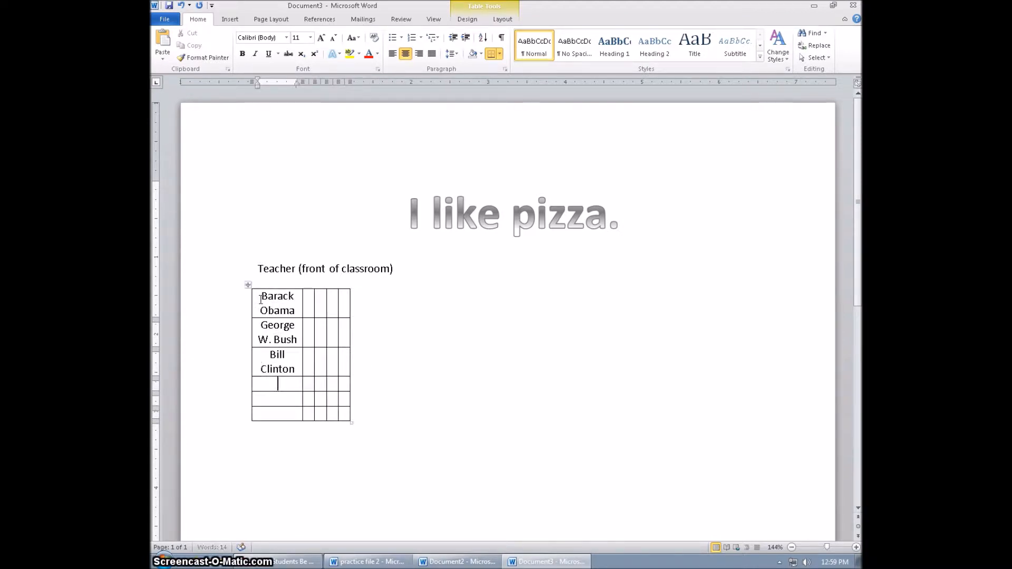
Enter "George Bush" in the fourth row of the first column, with the first and last name on separate lines.
type("George G")
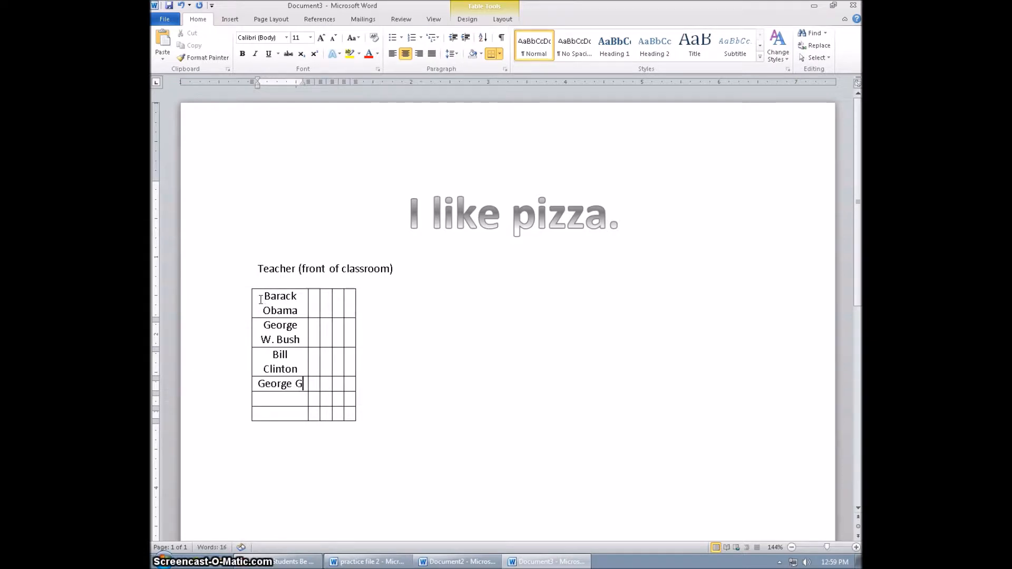
key("BackSpace")
type("Bush")
key("ctrl+Left")
key("Return")
key("Down")
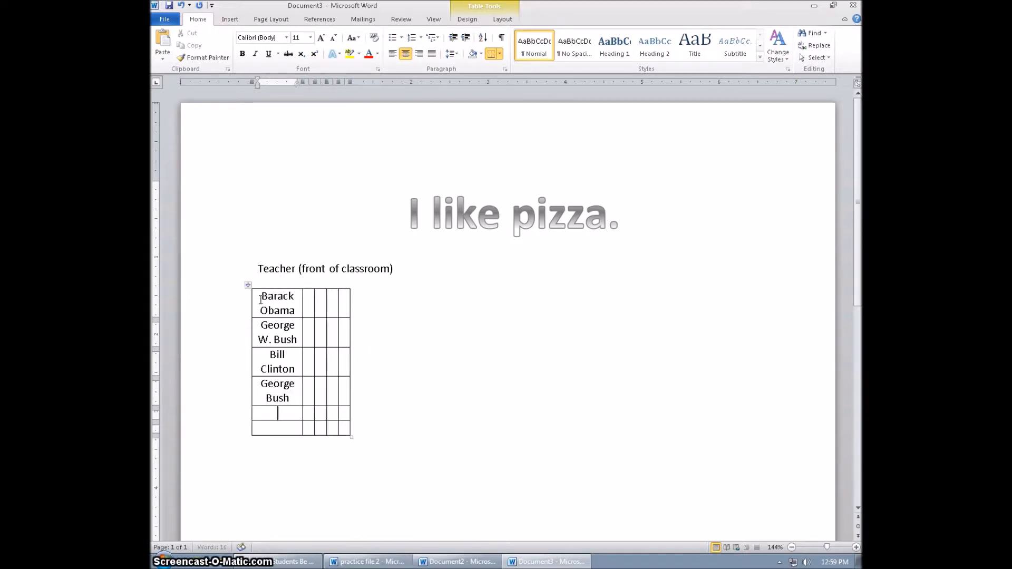
Enter "Ronald Reagan" in the fifth row of the first column, split onto two lines.
type("Ronald Re")
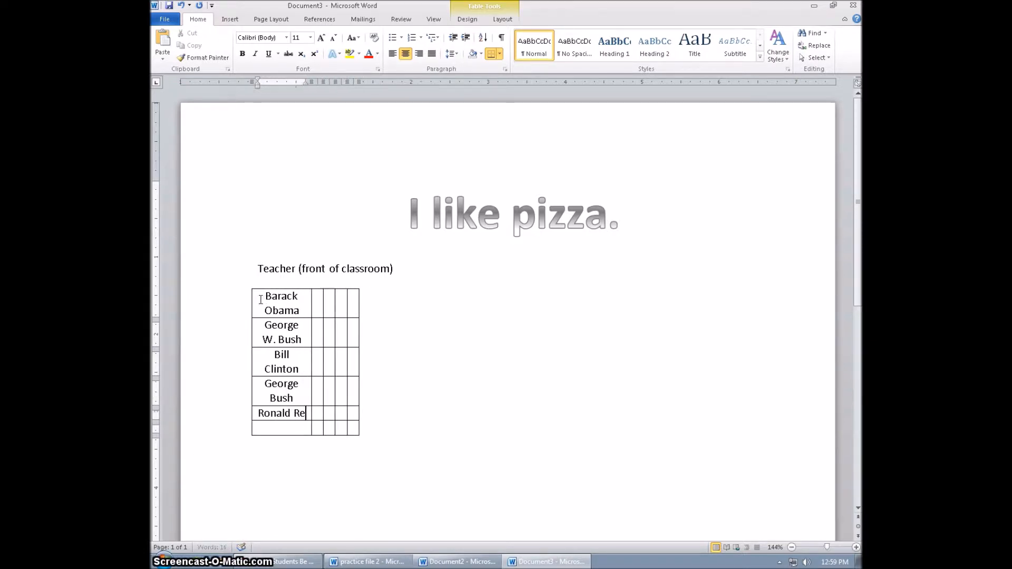
type("agan")
key("ctrl+Left")
key("Return")
key("Down")
Enter "Jimmy Carter" in the last row of the first column, with the last name on its own line.
type("Jimm")
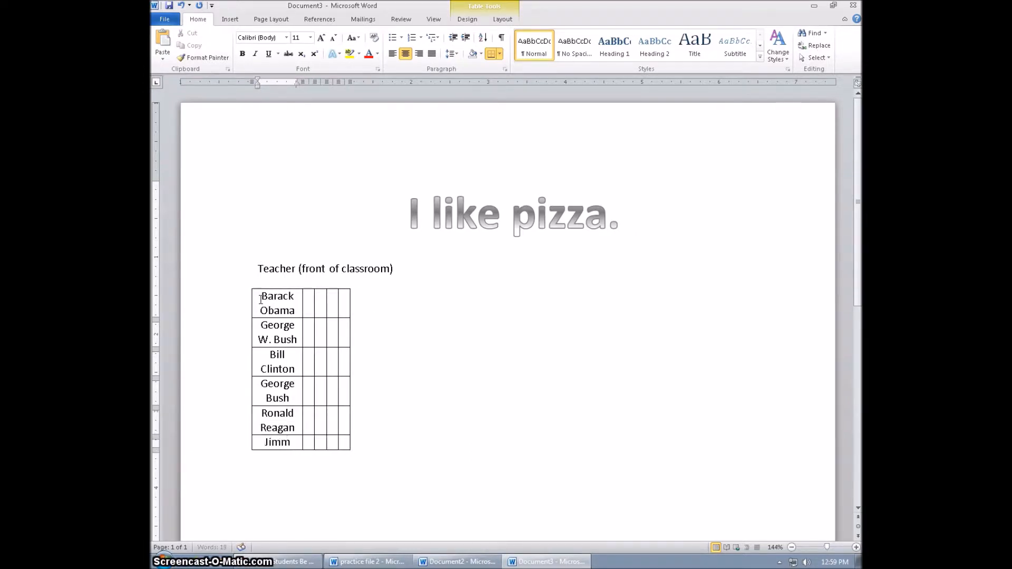
type("y Carter")
key("Up")
key("Up")
key("Up")
key("Up")
key("Up")
key("Up")
key("Down")
key("Down")
key("Return")
Enter "Gerald Ford" in the first row of the second column, with the first and last name on separate lines.
key("Up")
key("Up")
key("Up")
key("End")
key("Tab")
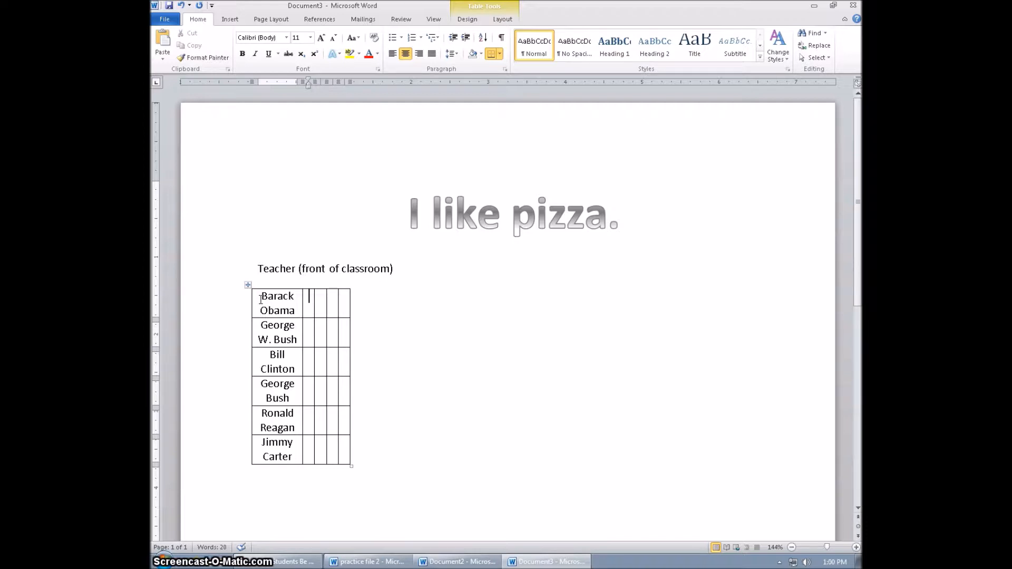
type("Gerald Ford")
key("Left")
key("Left")
key("Left")
key("Left")
key("Return")
key("Down")
Enter "Richard Nixon" in the second row of the second column, split onto two lines.
type("Richard")
key("Return")
type("Nixon")
key("Return")
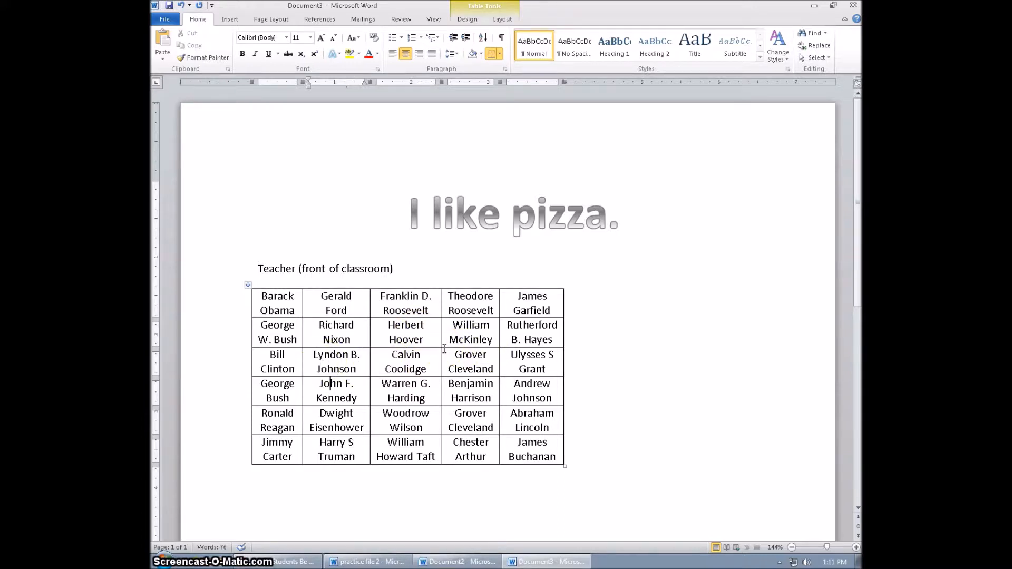
Remove the line break in the "John F. Kennedy" cell to put the full name on a single line.
key("Down")
key("Left")
key("Left")
key("BackSpace")
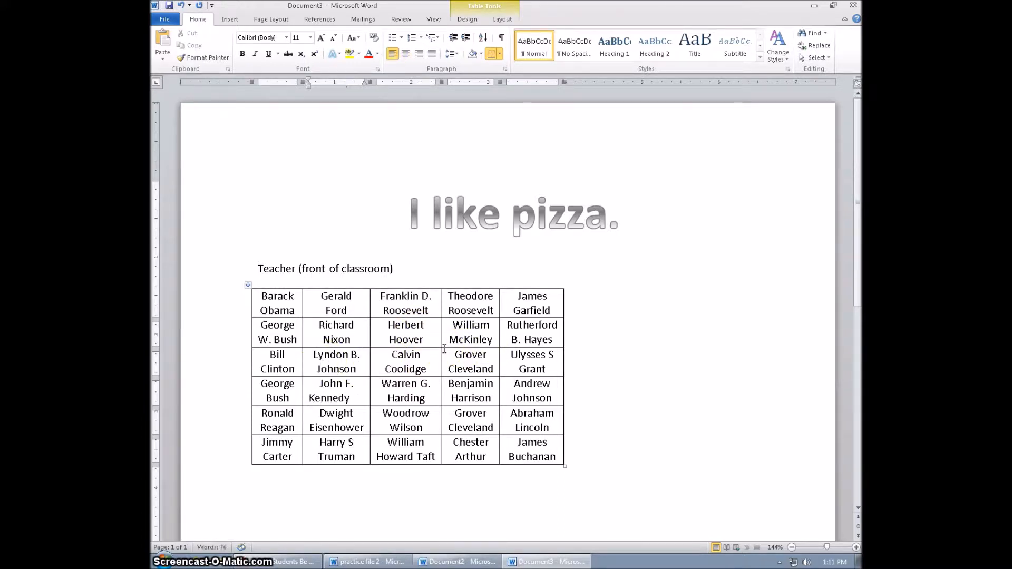
key("BackSpace")
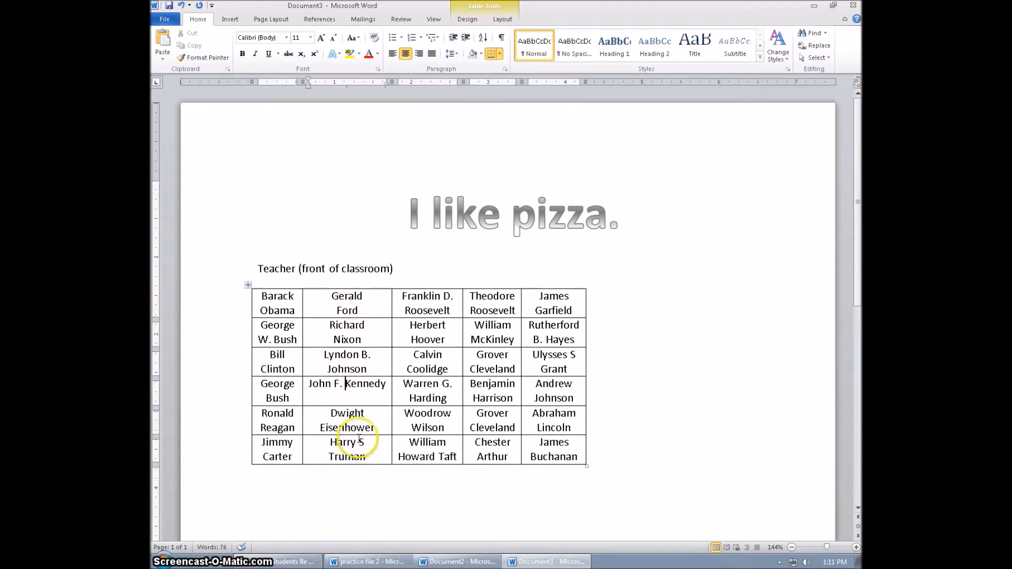
Enter "Columns go up and down" in the empty first cell of the table's blank top row.
left_click(258, 298)
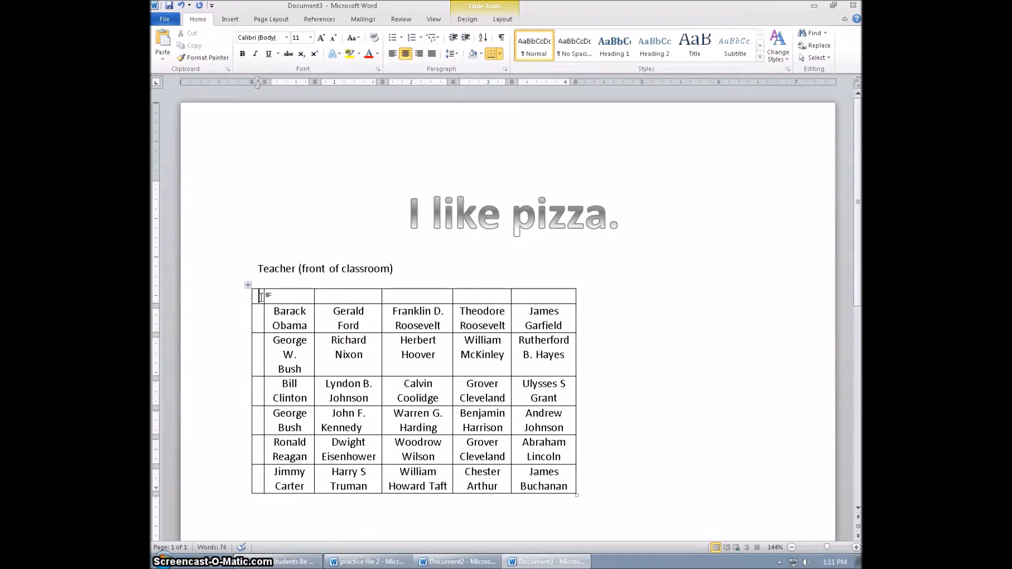
type("Colun")
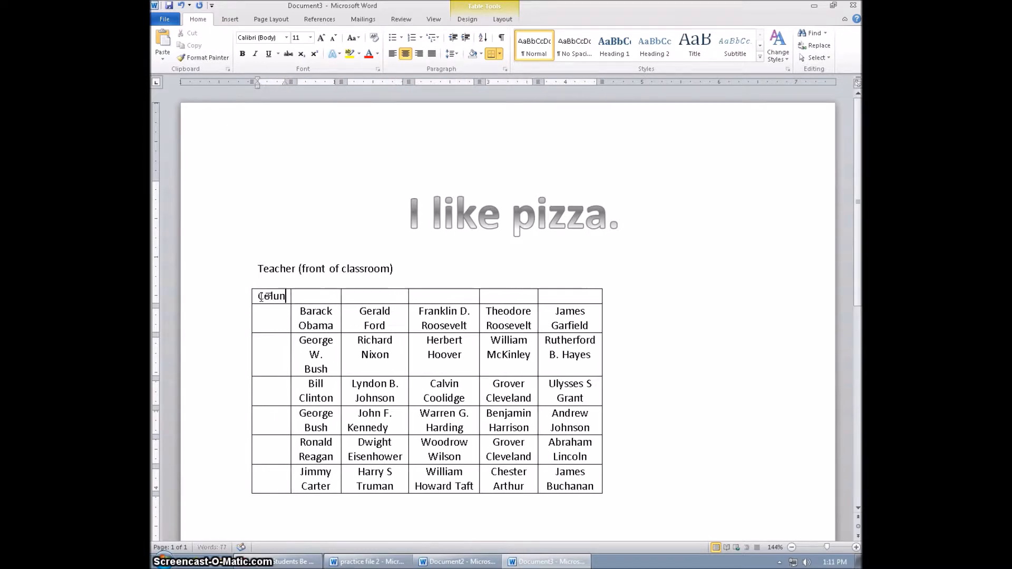
key("BackSpace")
type("mns")
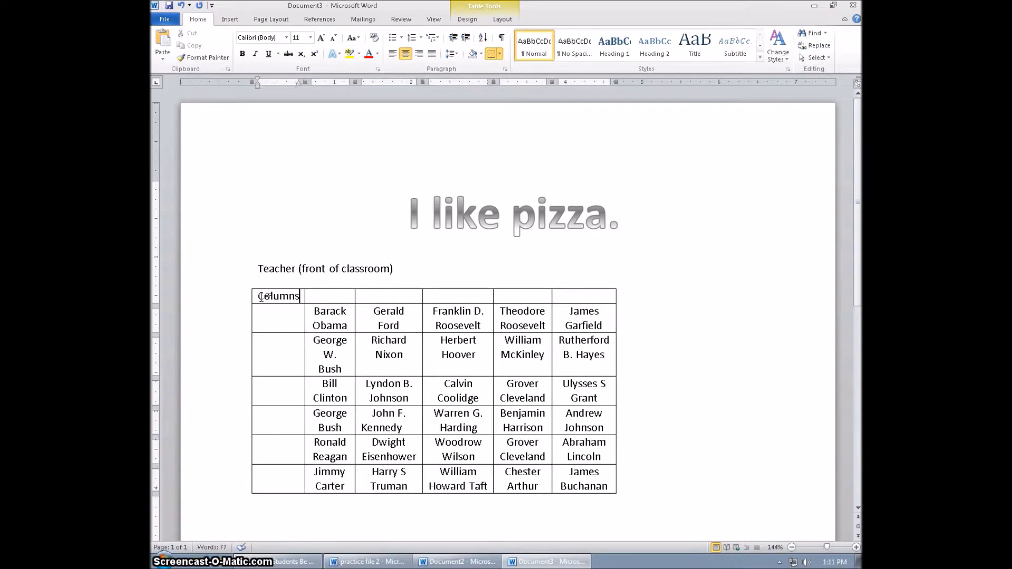
type(" go up and down")
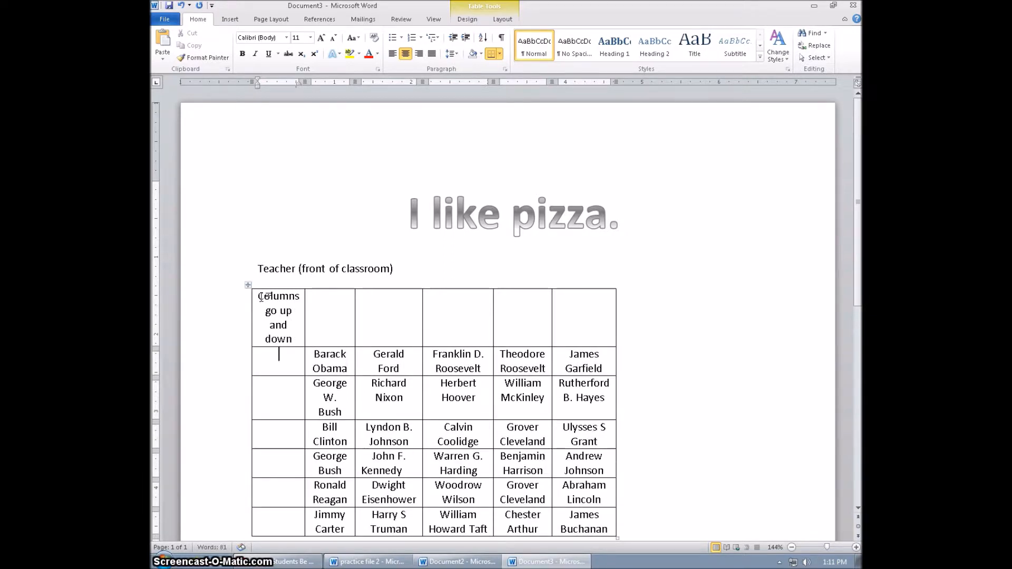
key("shift+Down")
key("shift+Down")
key("shift+Down")
key("shift+Down")
key("shift+Down")
Enter "Rows go left to right" in the second cell of the top row, keeping "go" in lowercase.
left_click(325, 324)
type("Rows go")
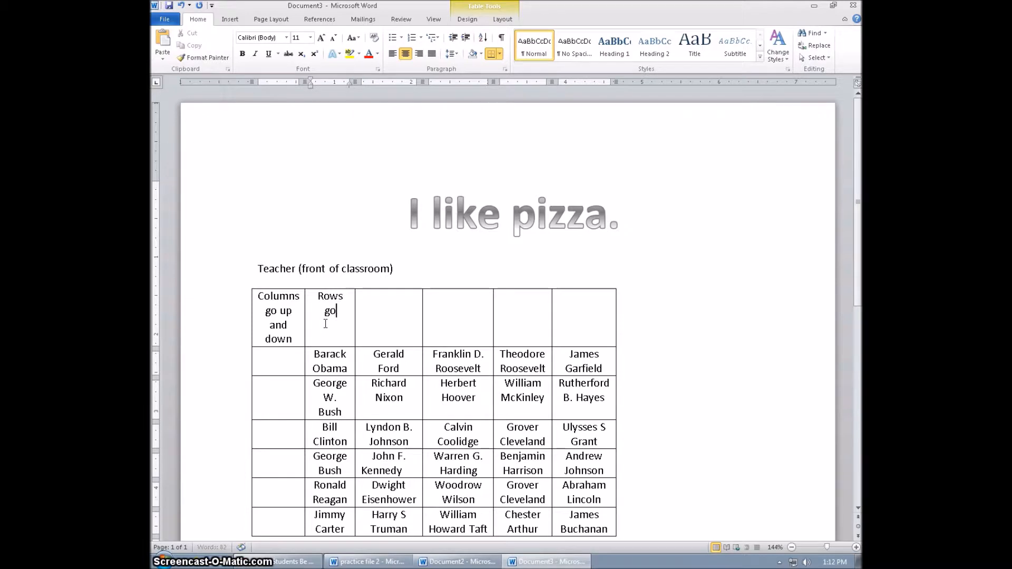
type(" left to")
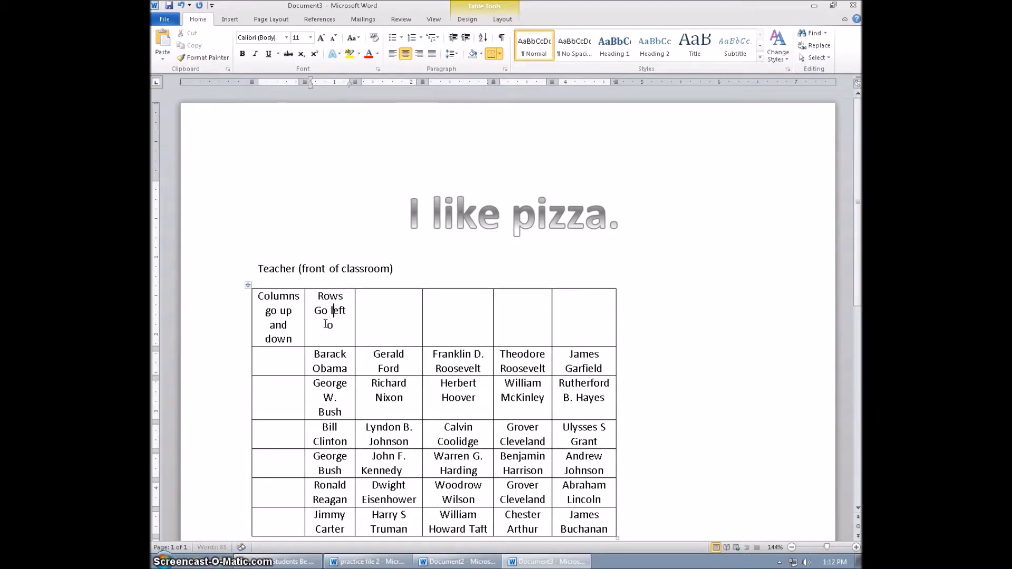
left_click(321, 311)
key("BackSpace")
type("g")
type("t")
key("Right")
type("right")
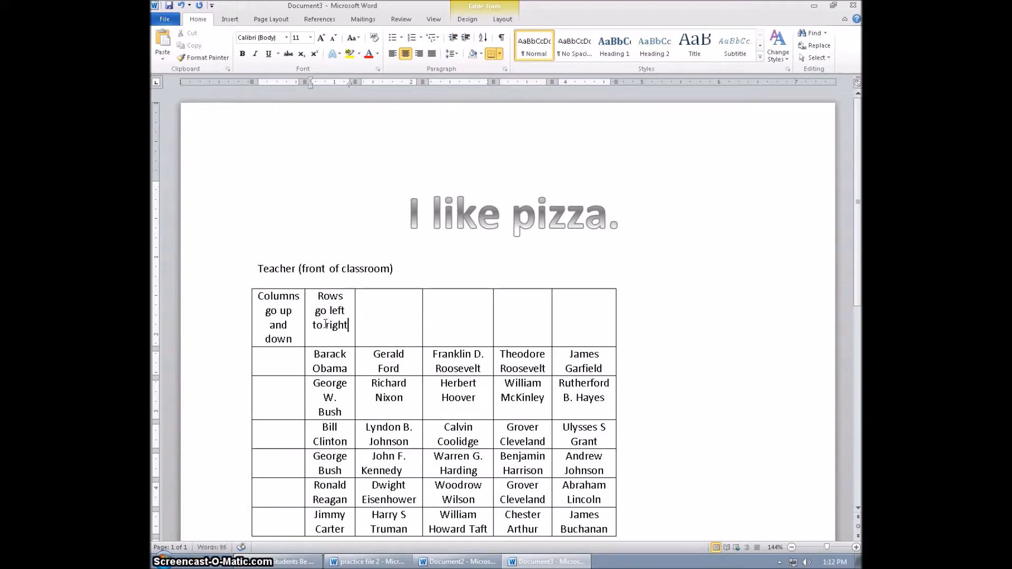
key("Return")
key("Return")
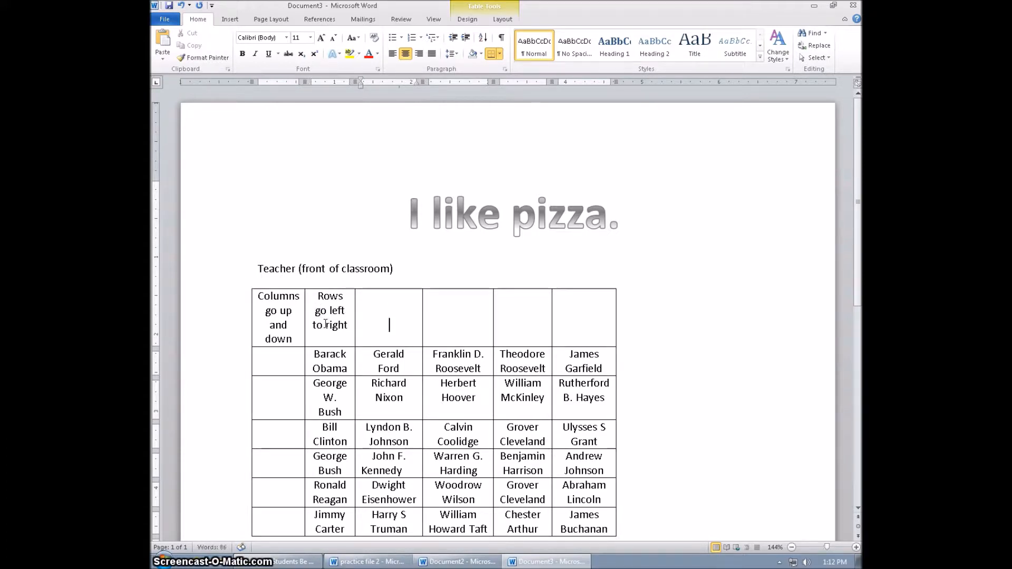
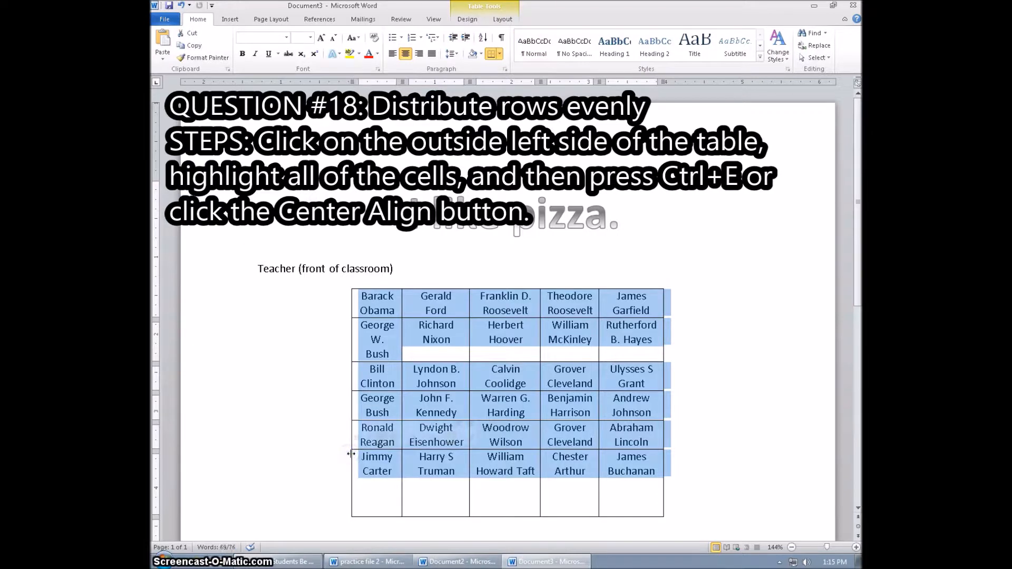
Try distributing the selected table's rows evenly, and undo it to compare the row heights.
right_click(368, 405)
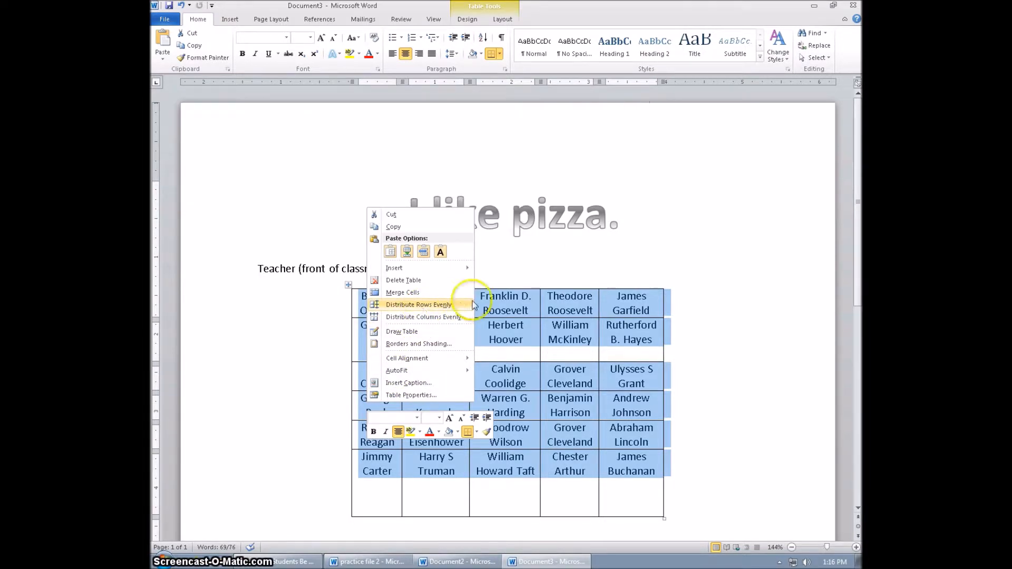
left_click(440, 305)
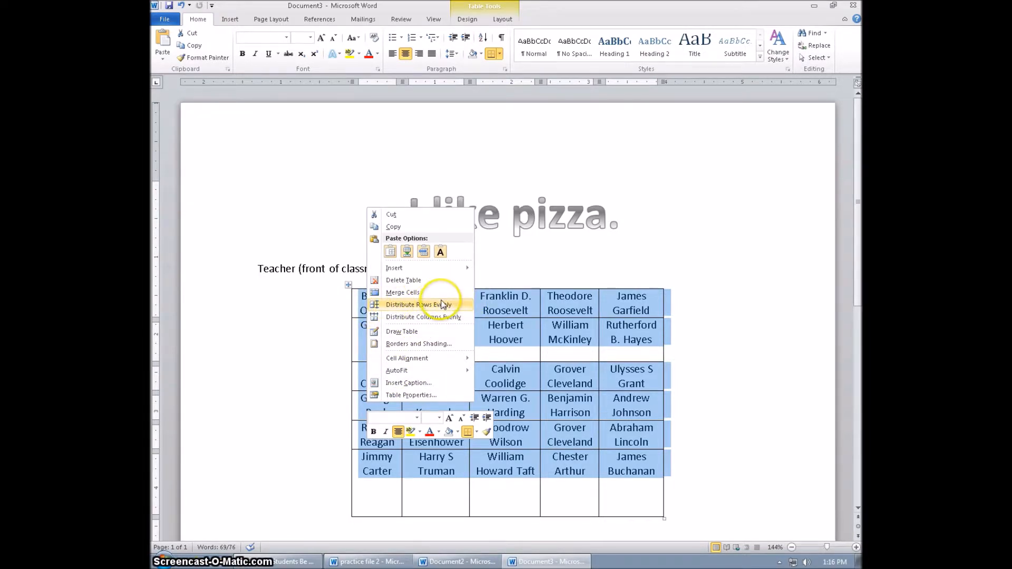
left_click(442, 305)
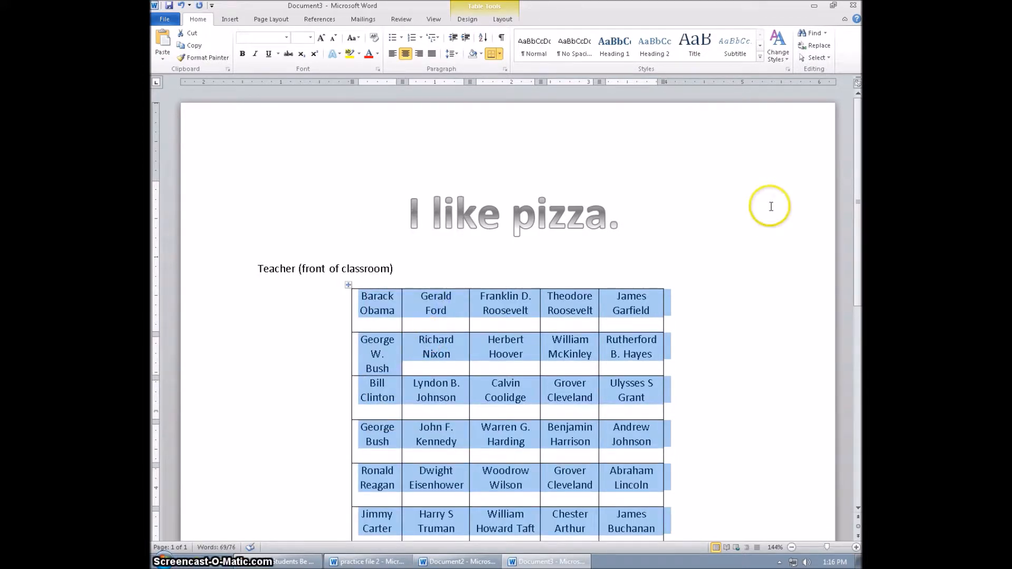
left_click_drag(858, 201, 858, 234)
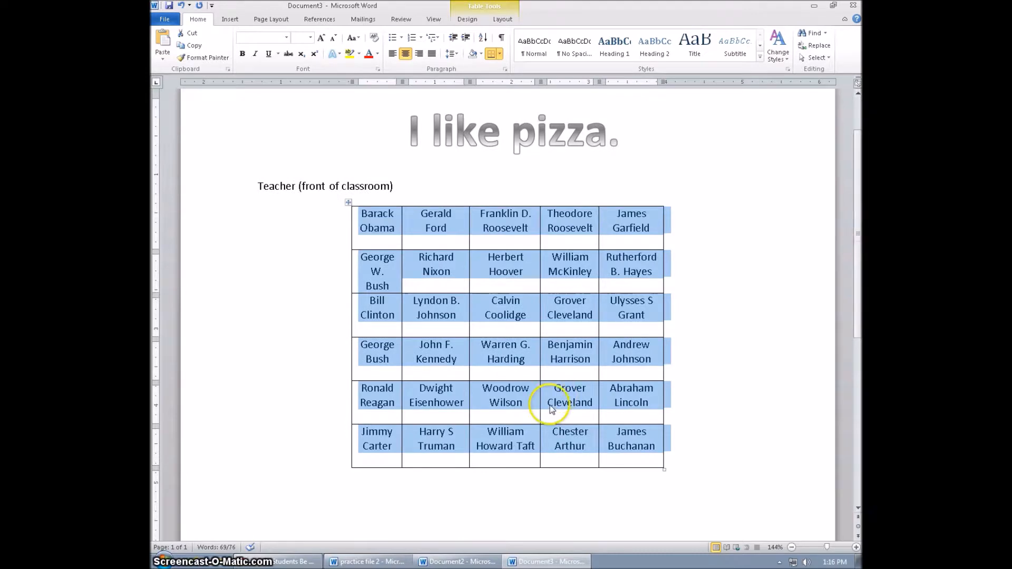
left_click(508, 471)
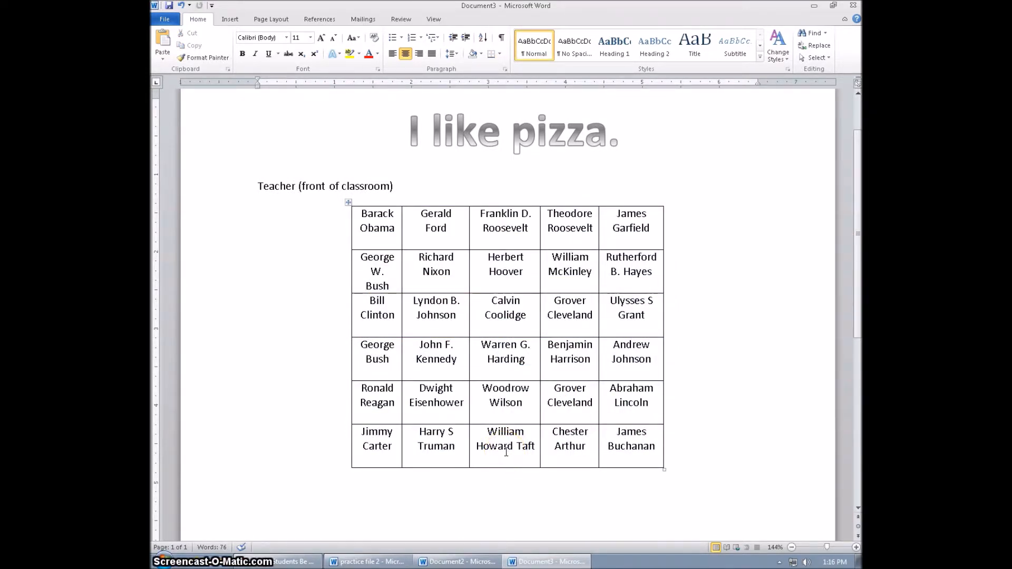
key("ctrl+z")
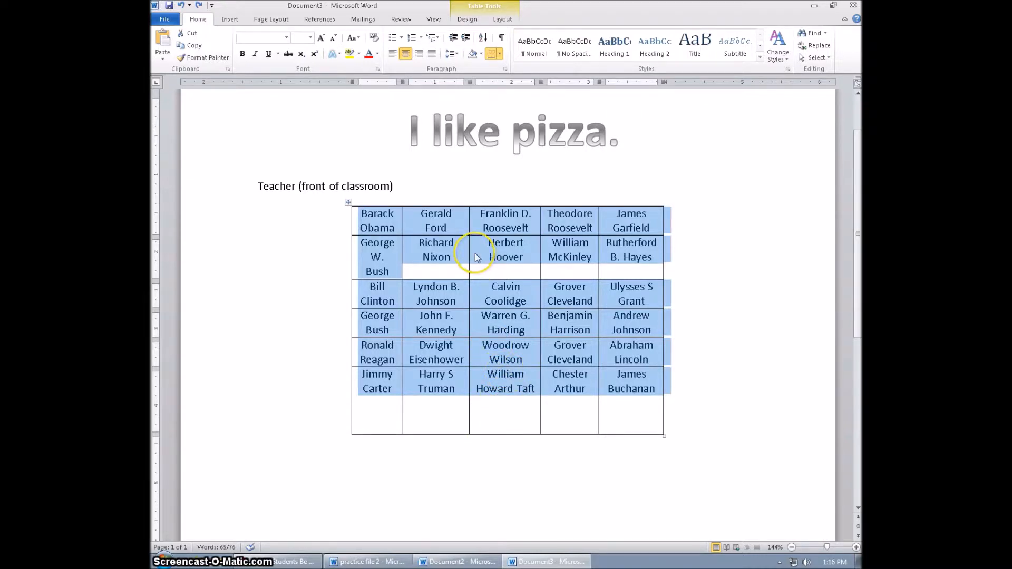
key("ctrl+y")
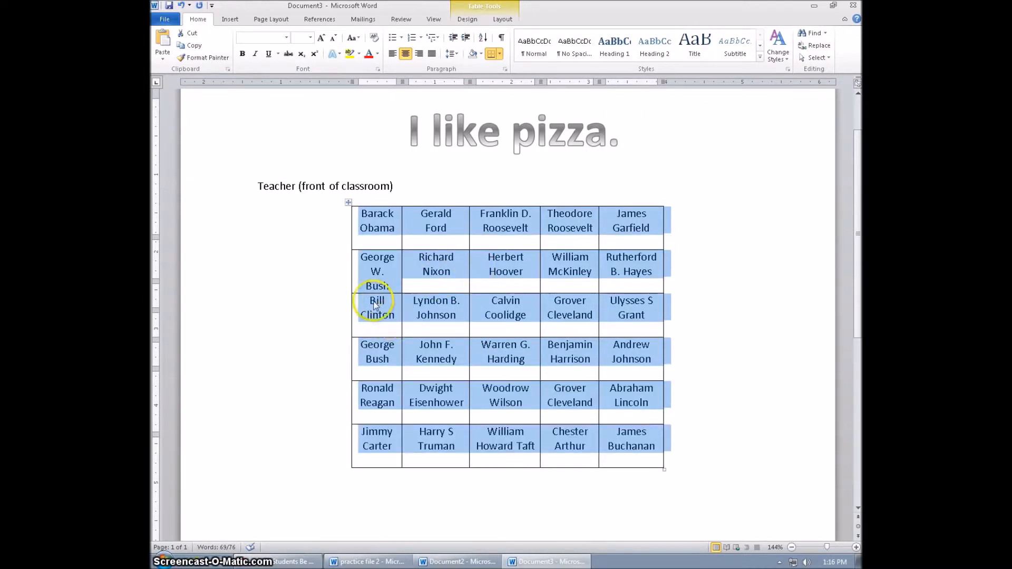
key("ctrl+z")
Distribute all rows of the seating chart table evenly so they share the same height.
right_click(371, 301)
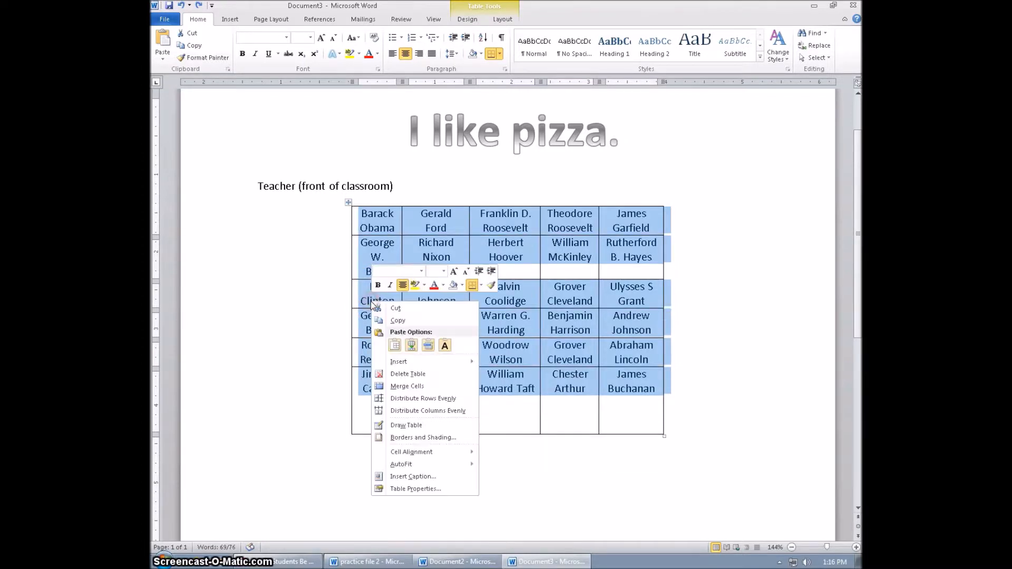
left_click(428, 399)
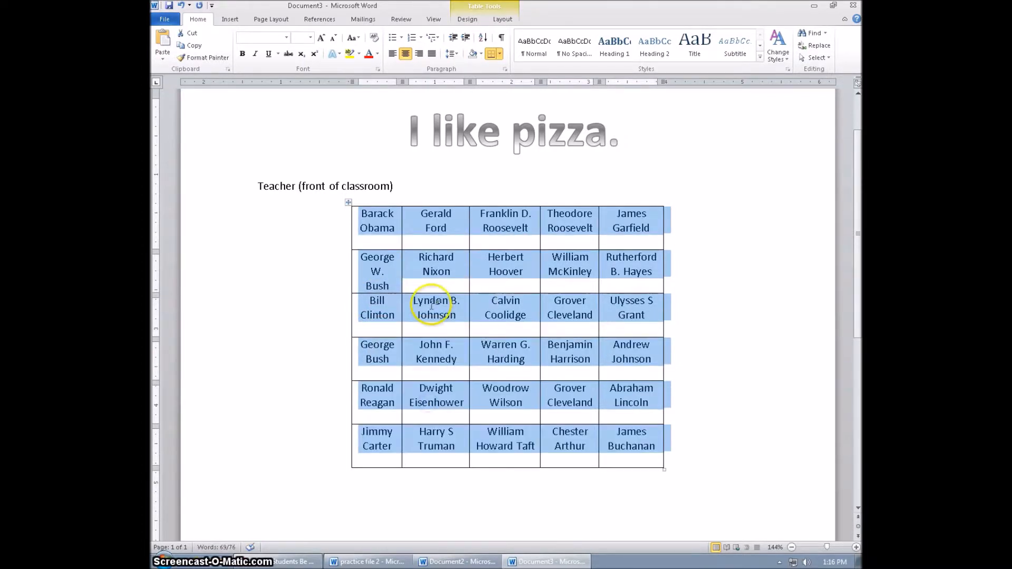
left_click(429, 301)
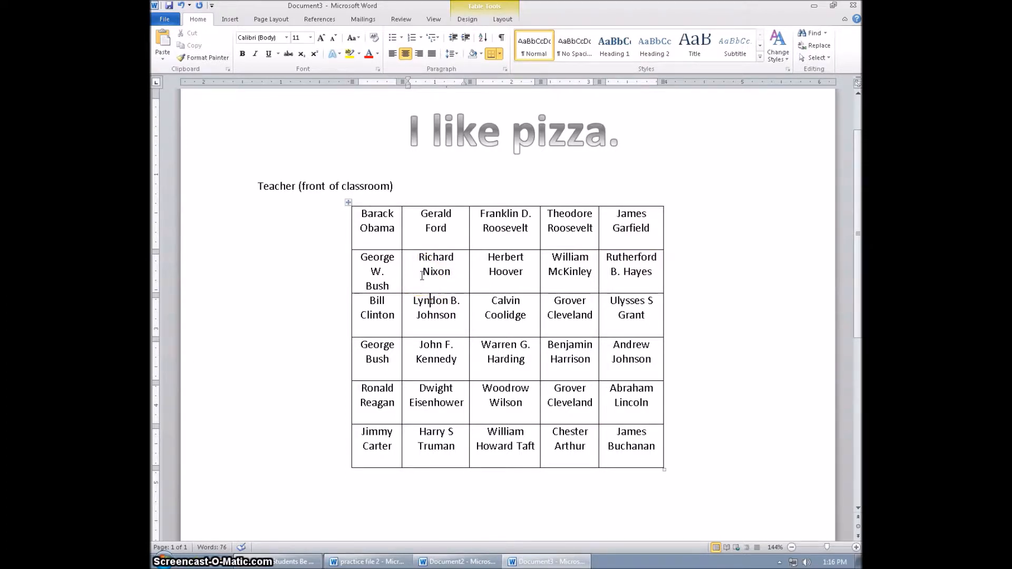
Select all the names in the table and set their cell alignment to top right.
left_click(374, 214)
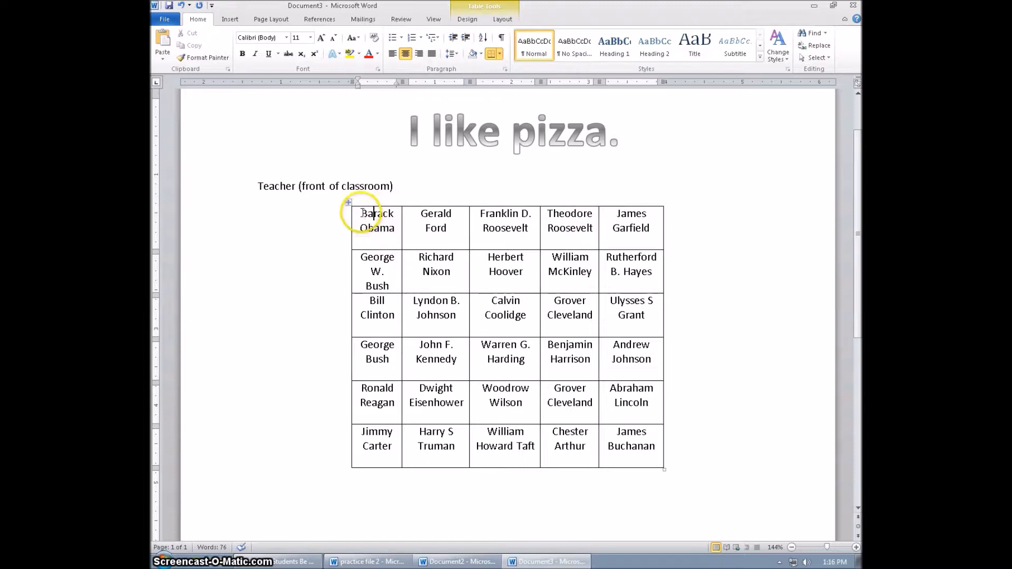
left_click_drag(362, 212, 652, 444)
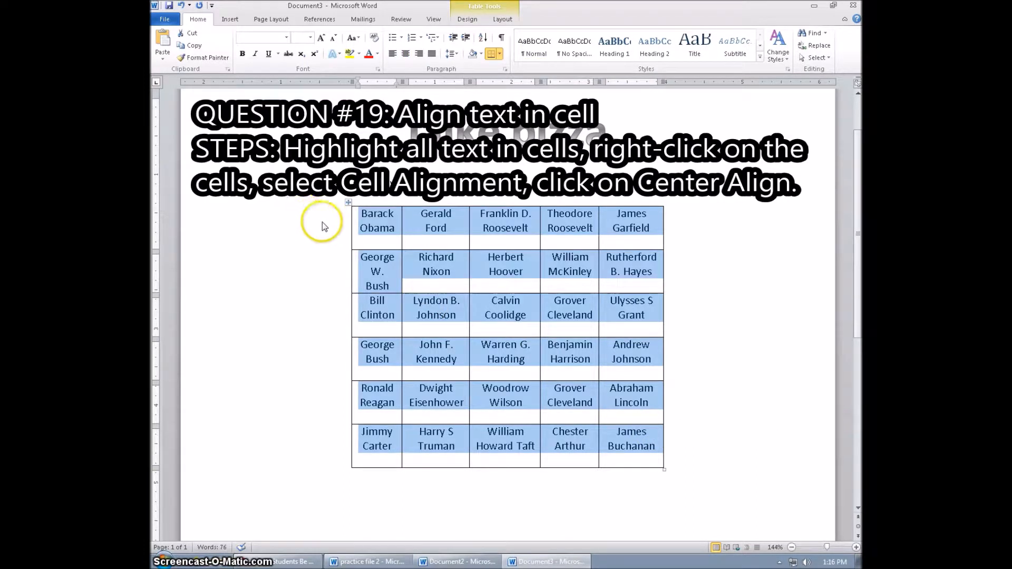
right_click(562, 272)
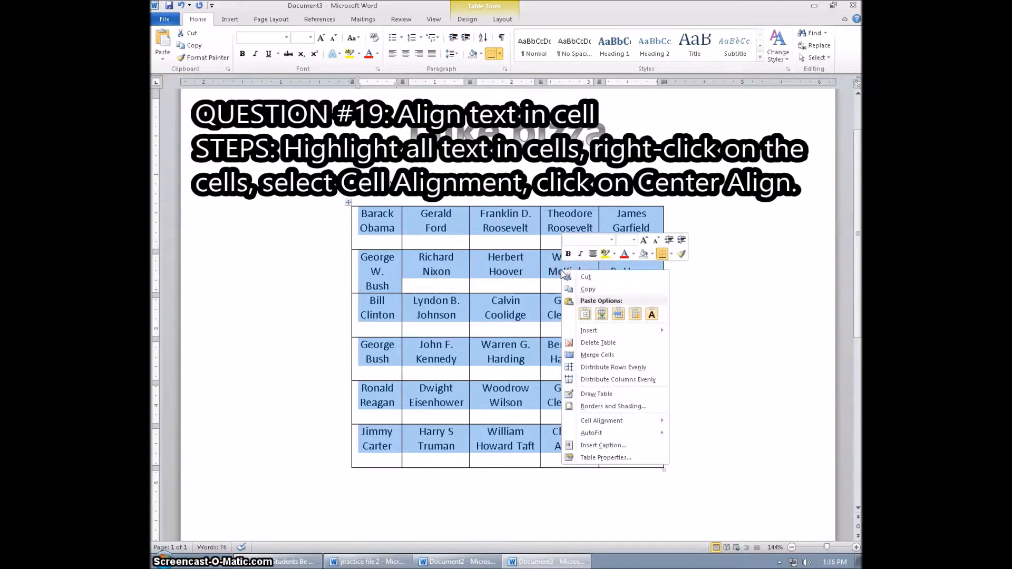
left_click(646, 423)
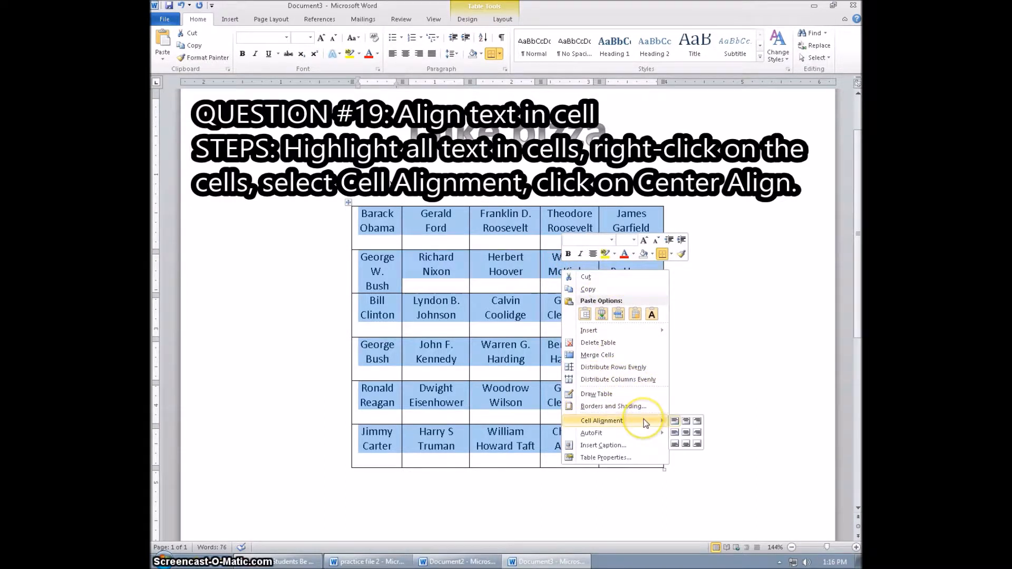
left_click(687, 422)
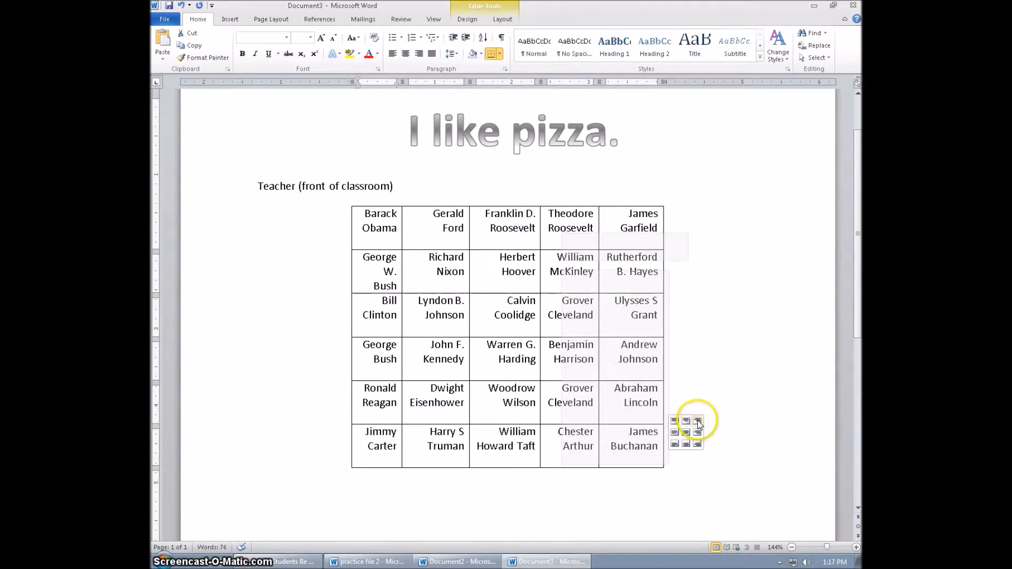
Try several left, right and bottom cell alignments on the selected names in the table.
left_click(675, 433)
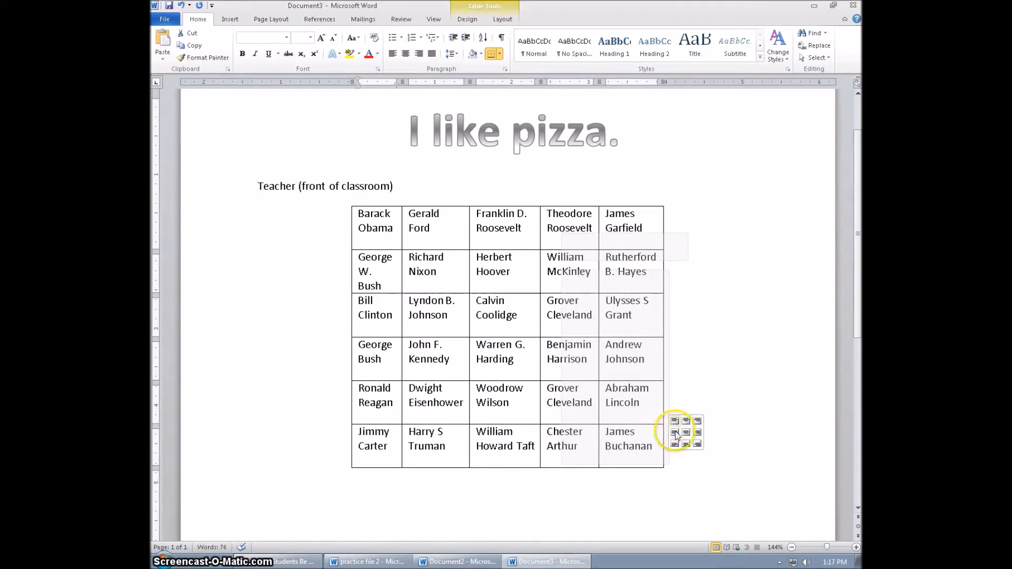
left_click(697, 432)
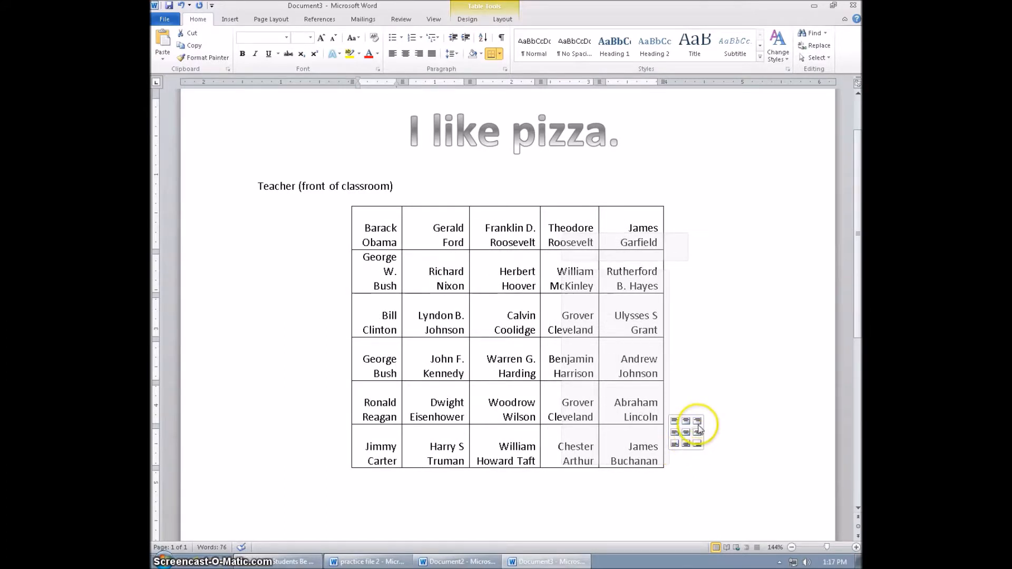
left_click(697, 422)
left_click(686, 444)
left_click(698, 444)
Center the selected names both horizontally and vertically in their cells.
left_click(686, 432)
left_click(686, 421)
left_click(686, 432)
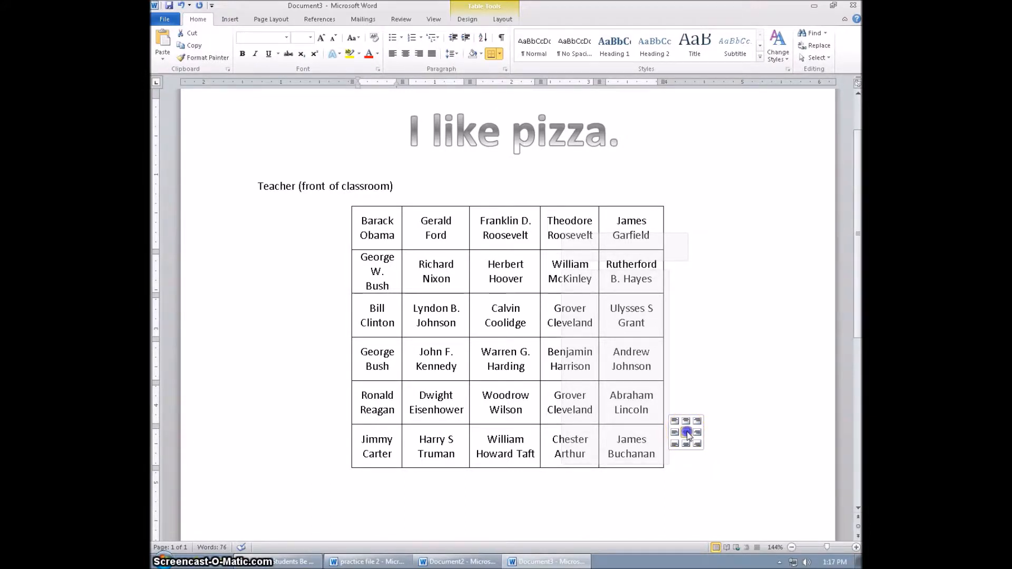
left_click(686, 433)
left_click(533, 372)
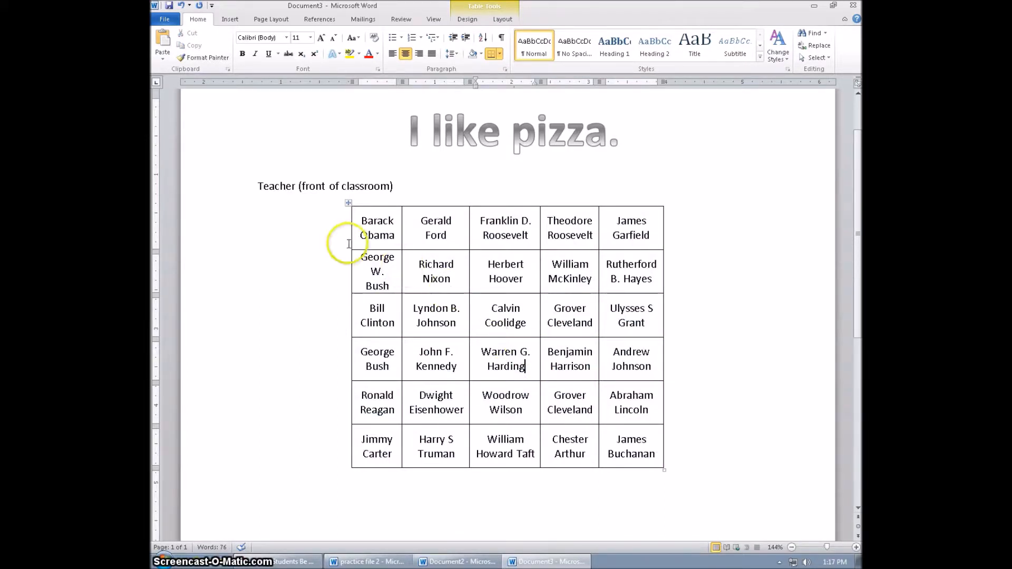
Insert a new row above the first row of the seating chart table.
left_click(341, 240)
right_click(343, 237)
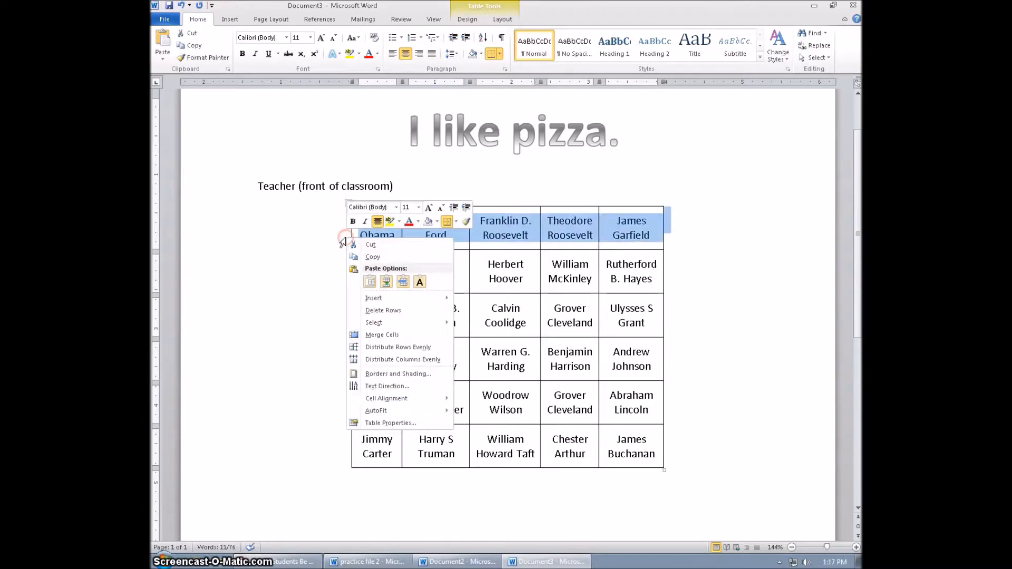
mouse_move(392, 299)
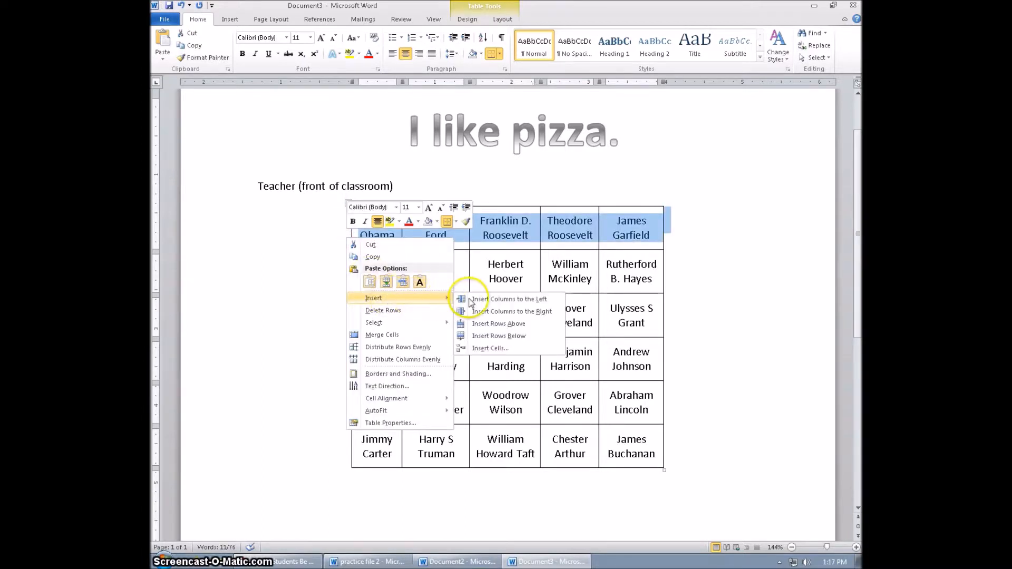
left_click(482, 322)
Fill the new top row with the column headings First, Second, Third, Fourth and Fifth.
left_click(375, 228)
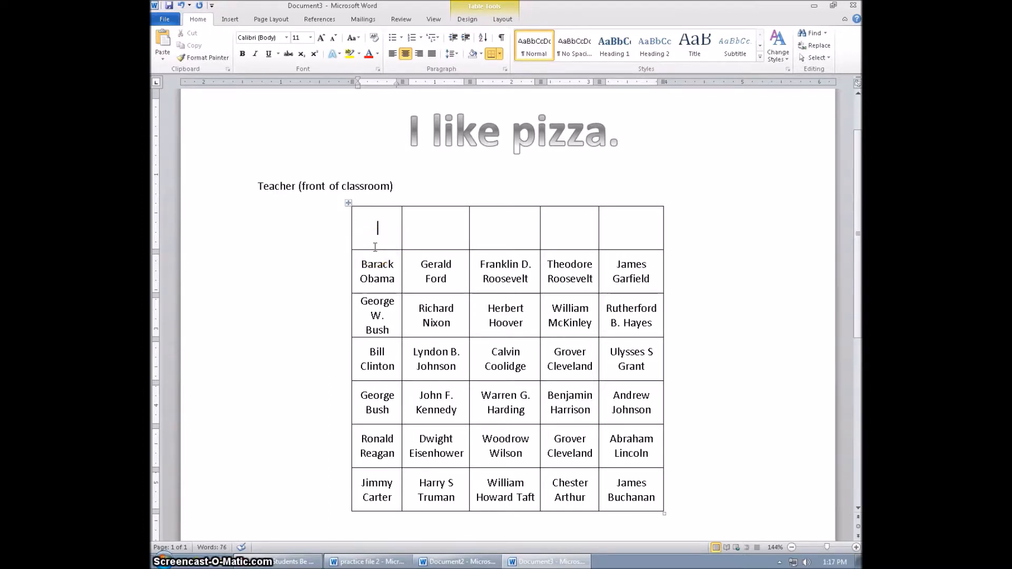
key("Tab")
type("Second")
key("Tab")
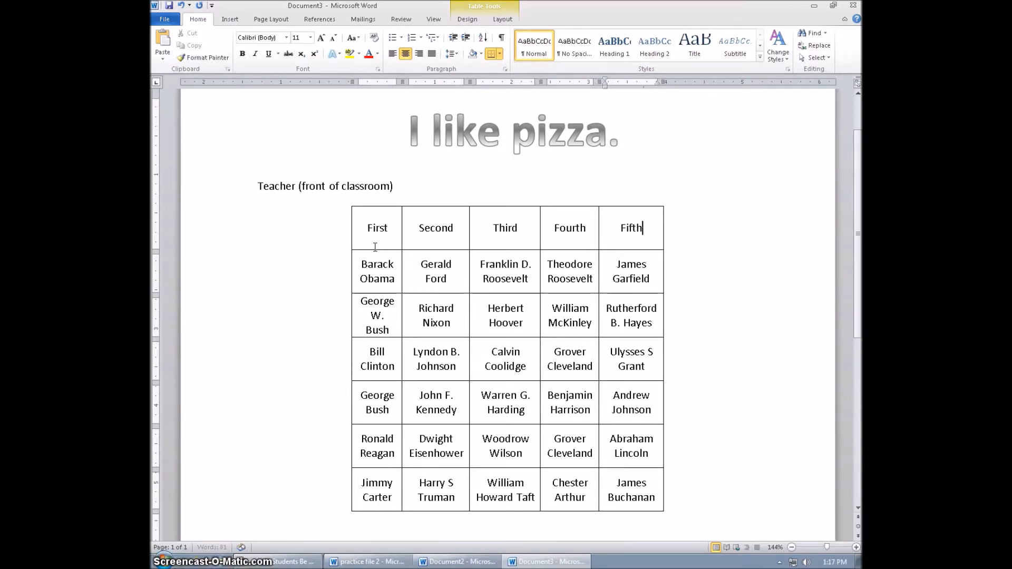
Make the heading row's text bold and reduce that row's height by moving its lower border up.
left_click(342, 233)
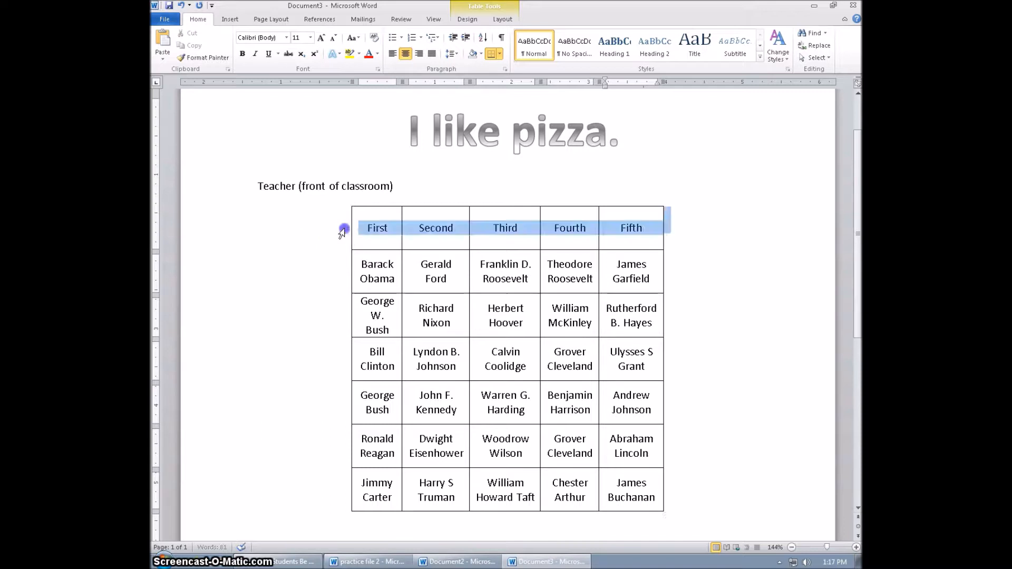
key("ctrl+b")
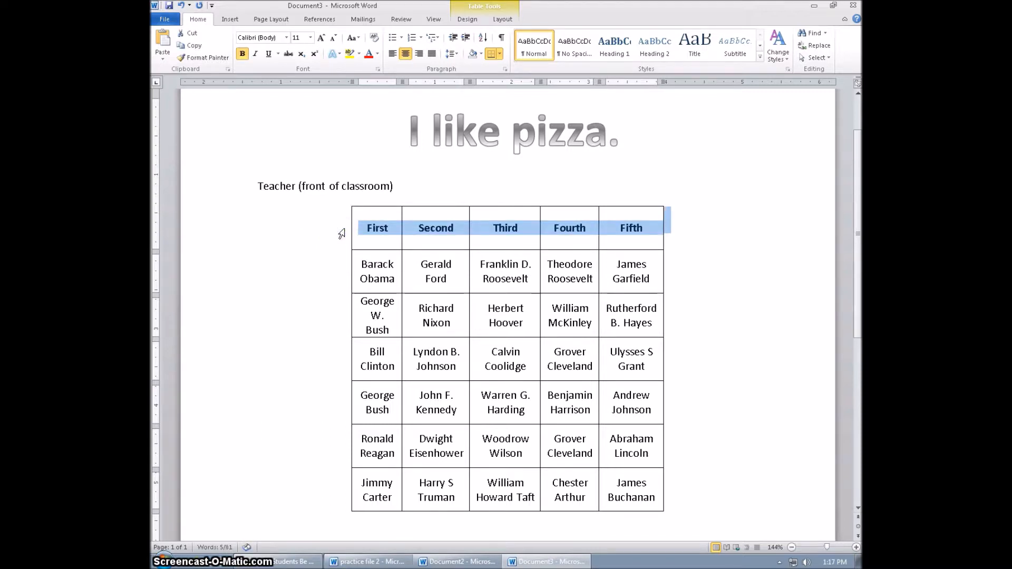
left_click(387, 232)
left_click_drag(391, 250, 390, 231)
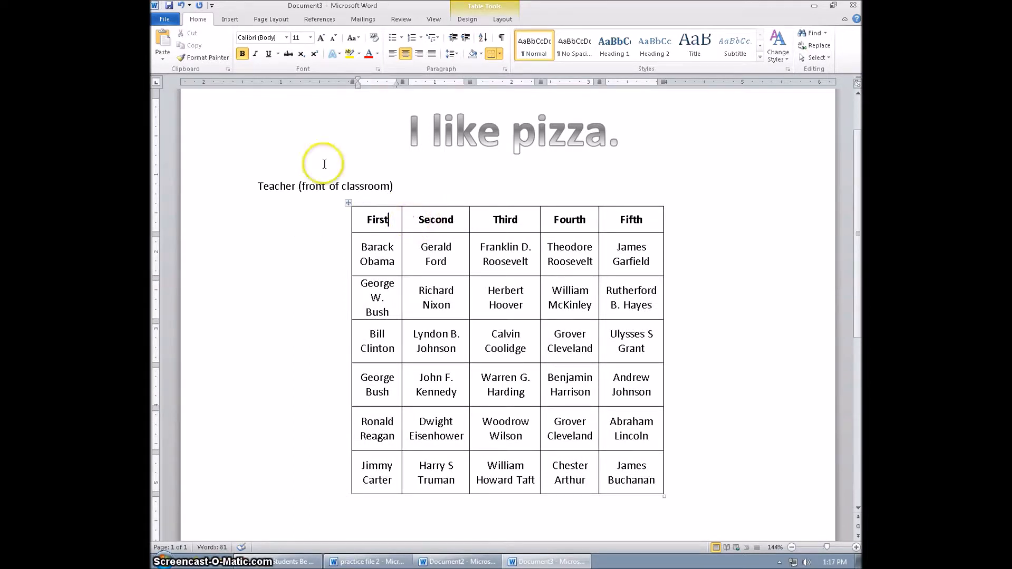
left_click(226, 20)
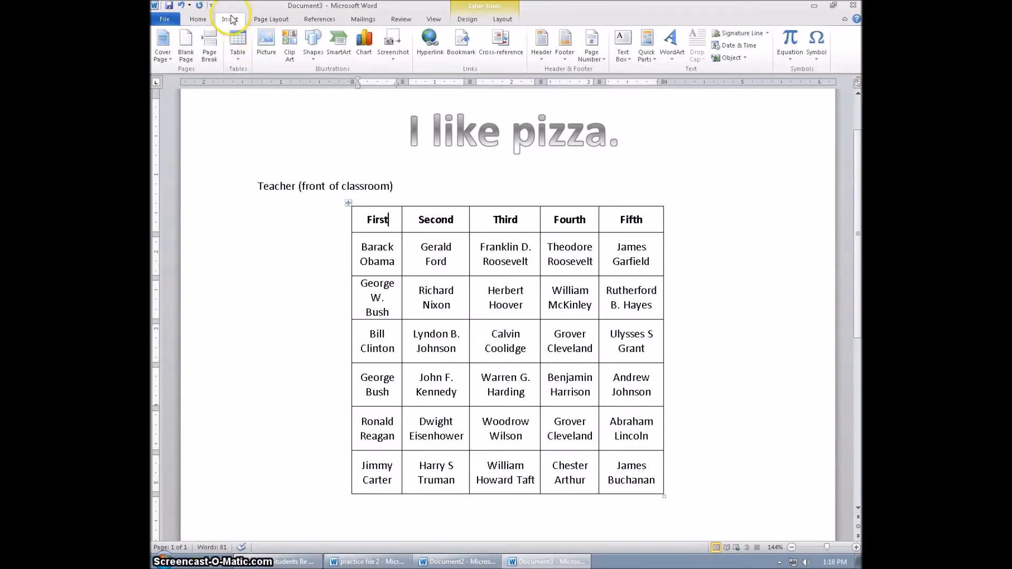
left_click(233, 16)
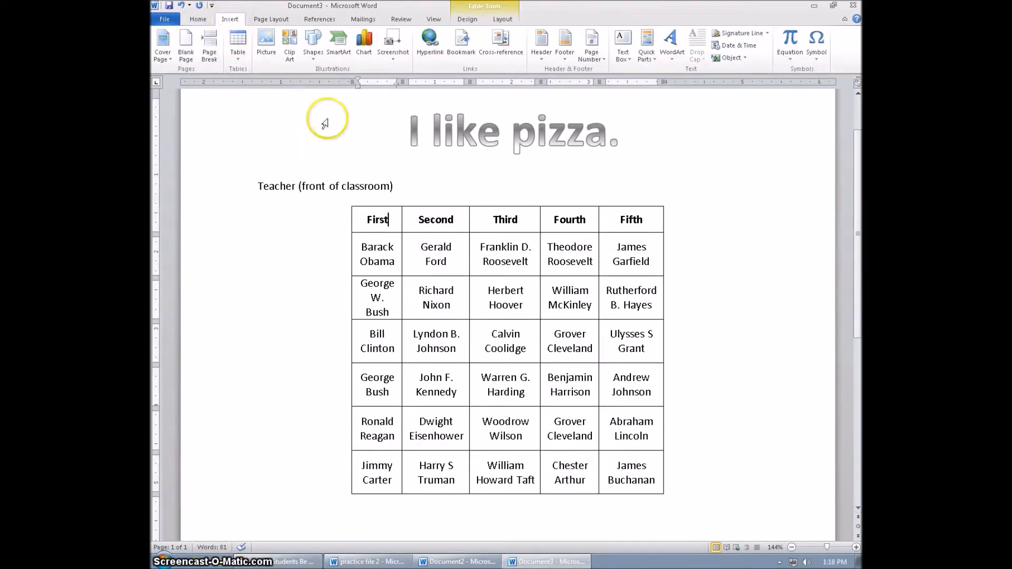
left_click(429, 246)
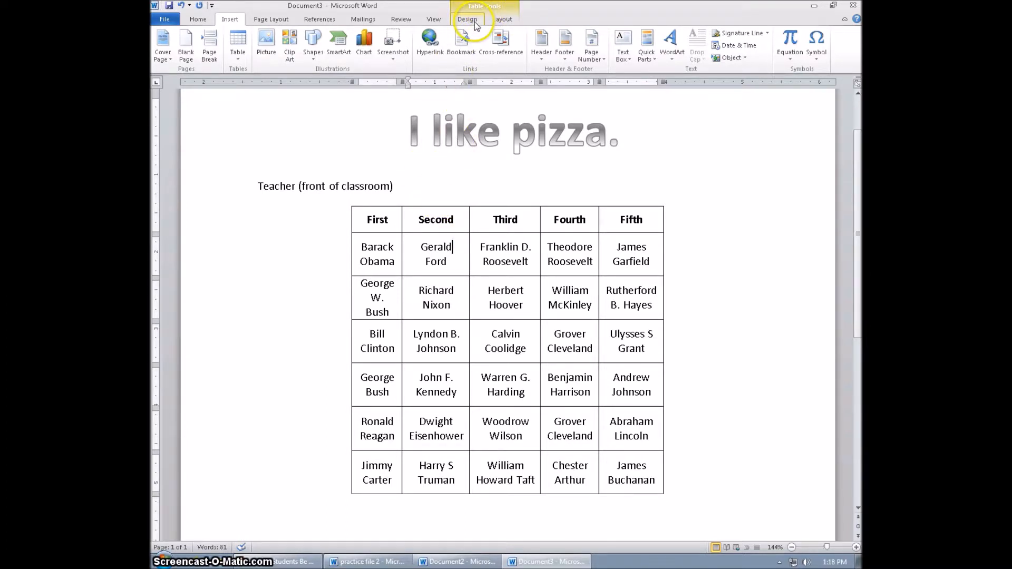
left_click(488, 187)
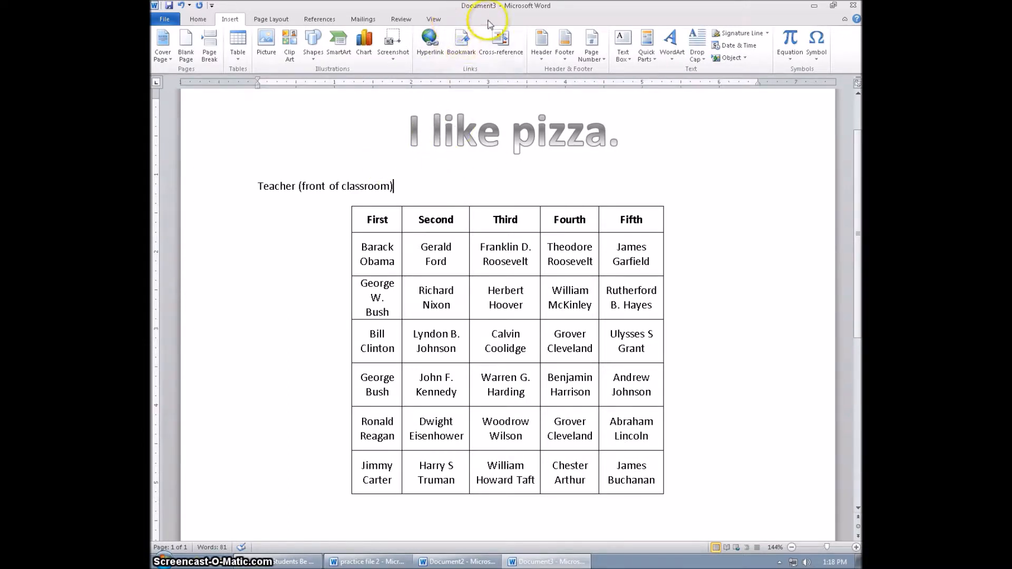
left_click(512, 247)
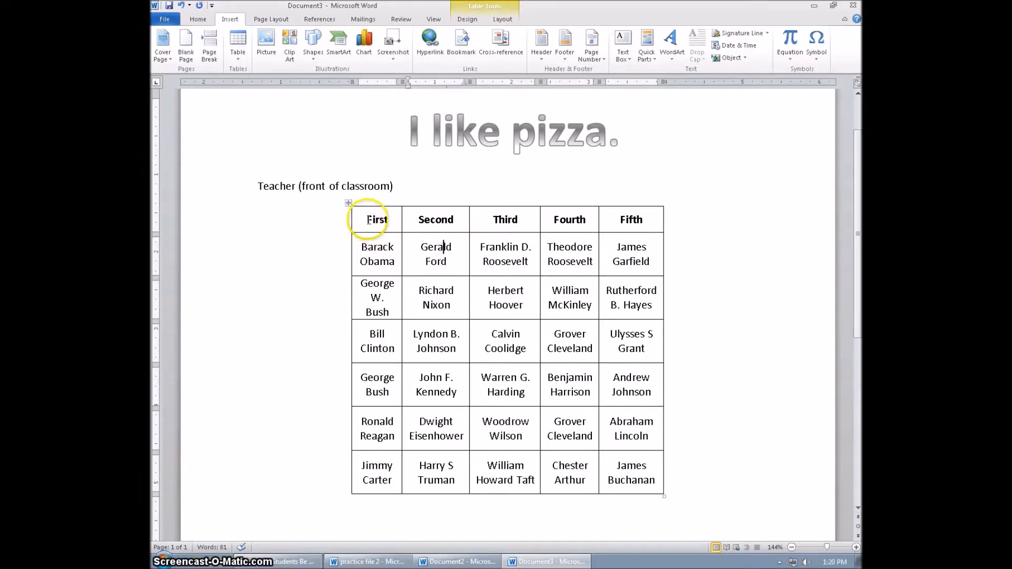
Sort the whole table by the First column as ascending text, with the list set to have a header row.
left_click_drag(368, 219, 647, 471)
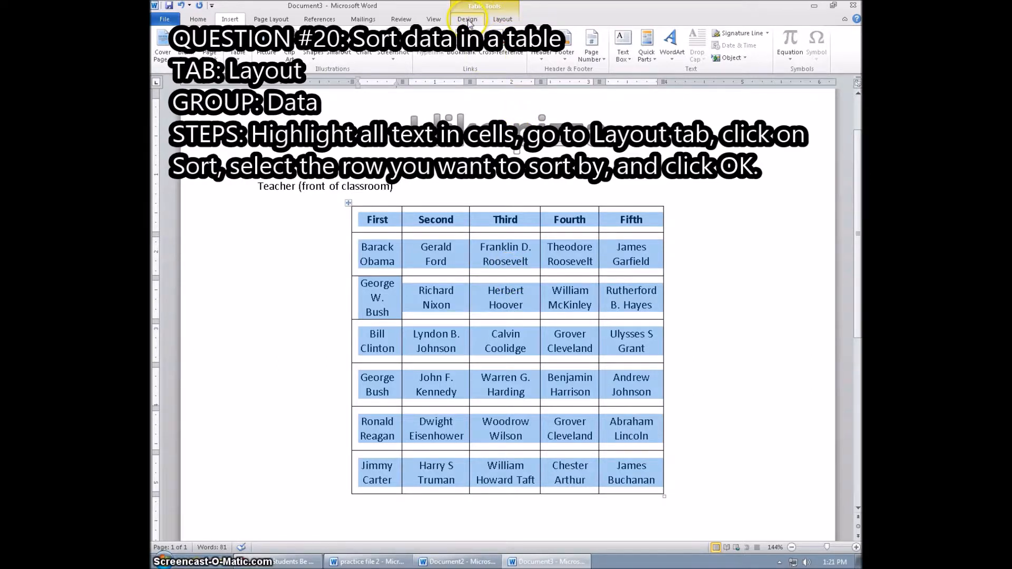
left_click(503, 20)
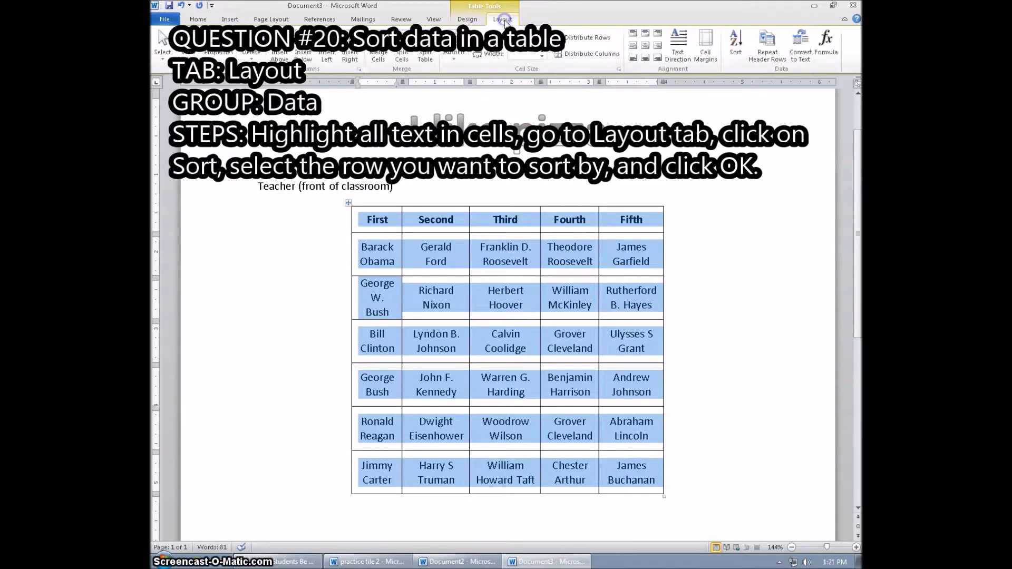
left_click(744, 55)
left_click_drag(432, 210, 615, 348)
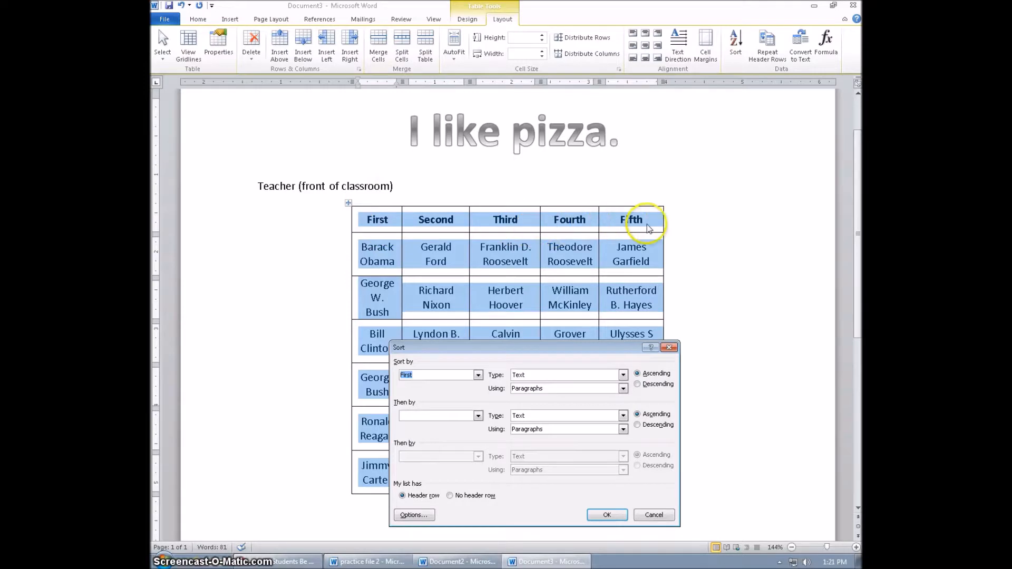
left_click_drag(455, 348, 499, 206)
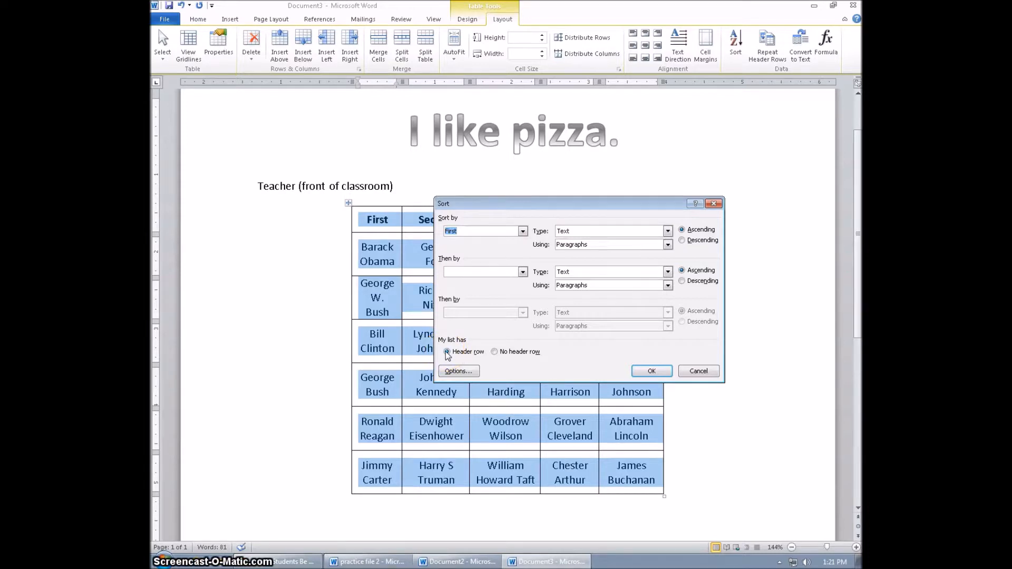
left_click(522, 231)
left_click(523, 231)
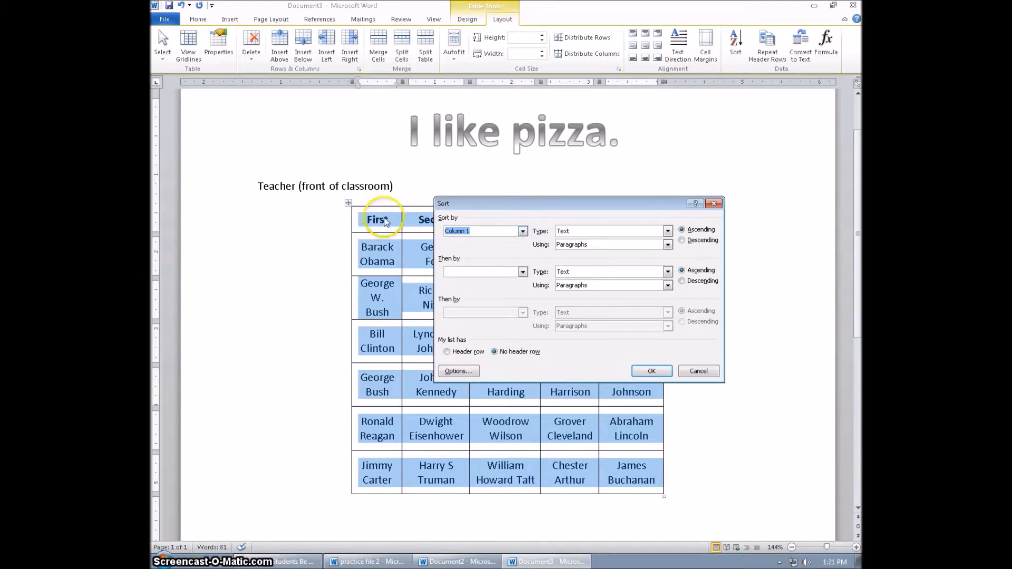
left_click(458, 352)
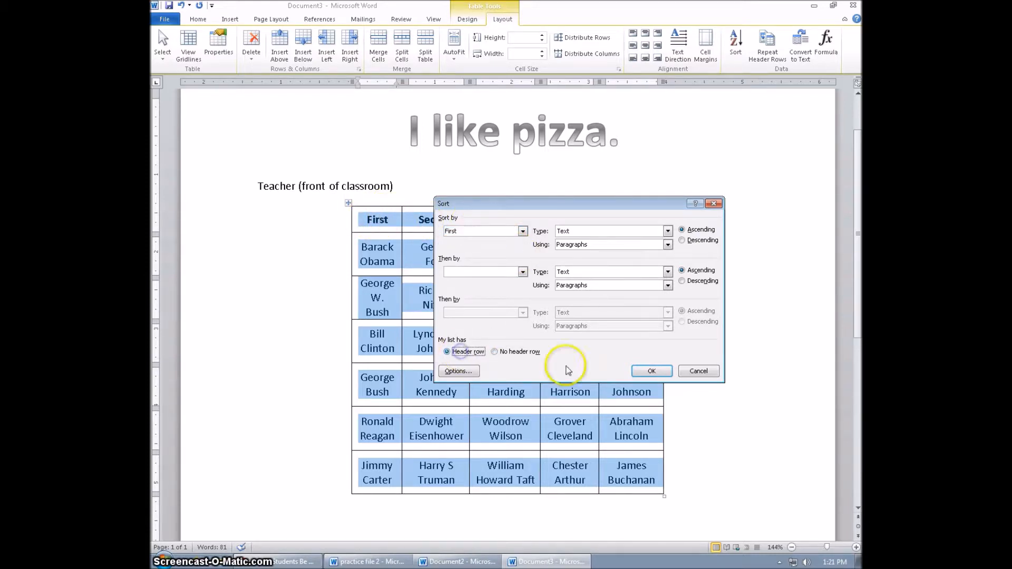
left_click(659, 370)
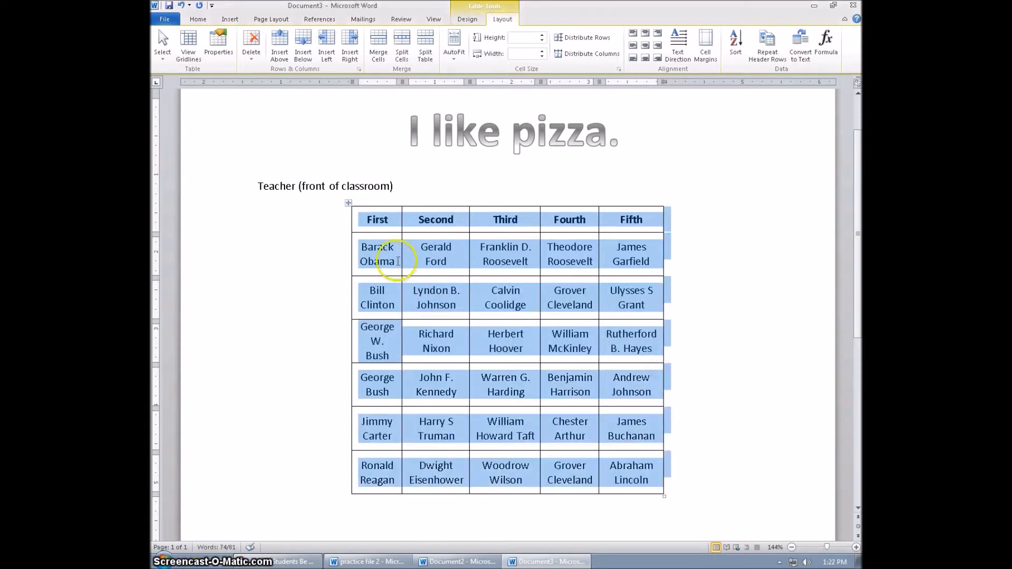
Check the sorted order of the names across the table's rows, and undo the ascending sort.
left_click(391, 260)
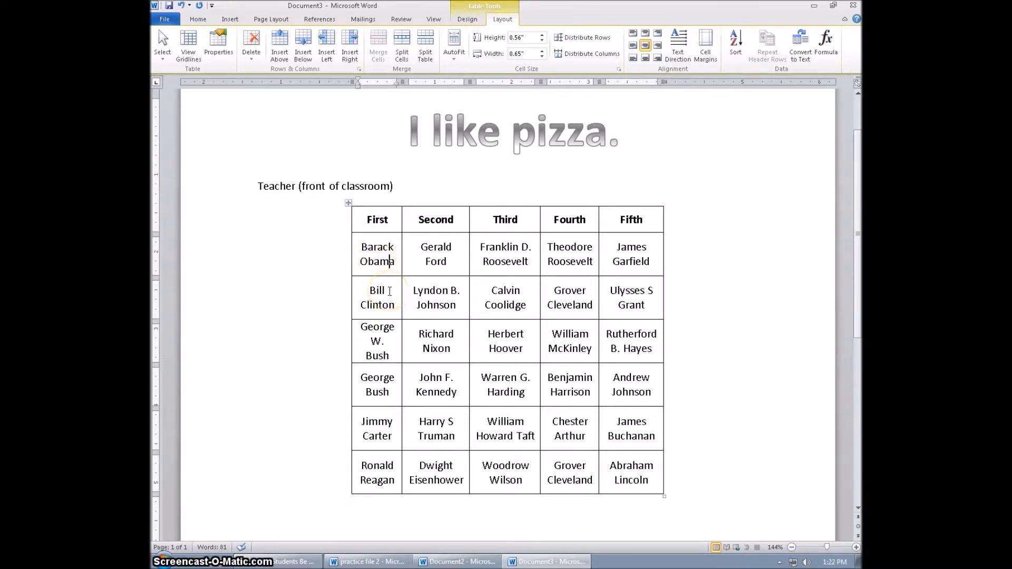
left_click(389, 392)
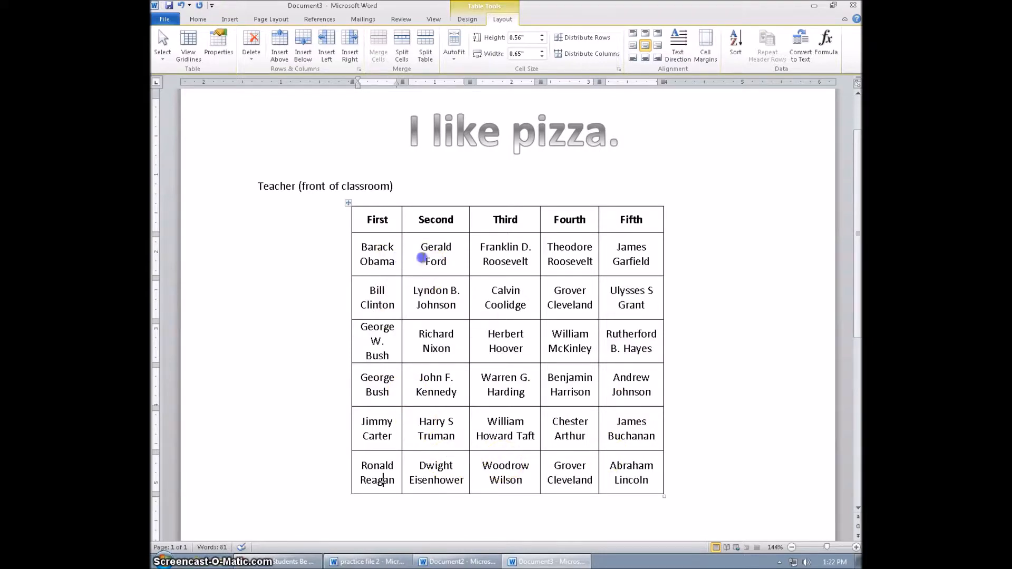
left_click_drag(390, 258, 595, 253)
left_click(368, 261)
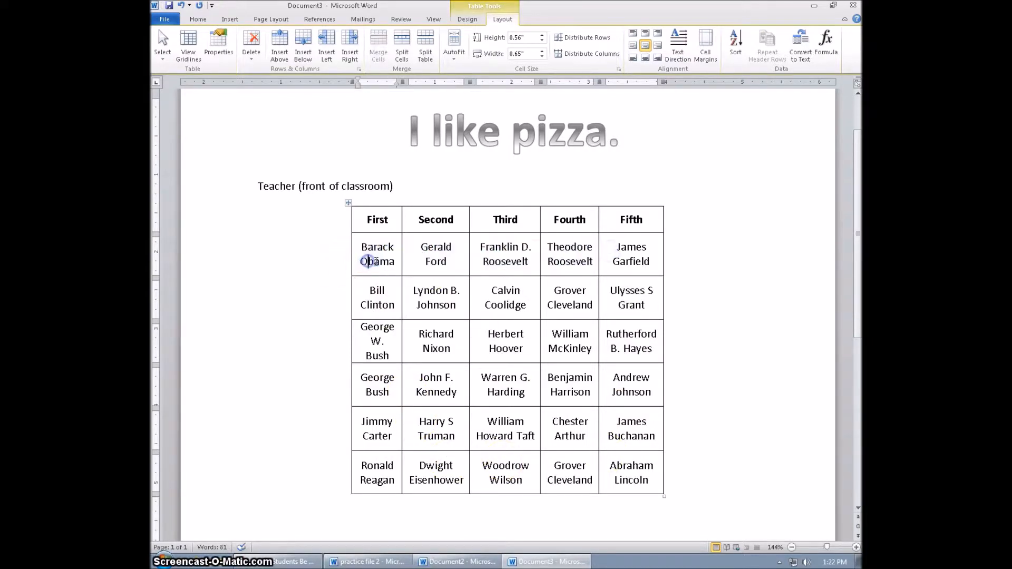
left_click(433, 258)
left_click(507, 257)
left_click(390, 290)
key("ctrl+z")
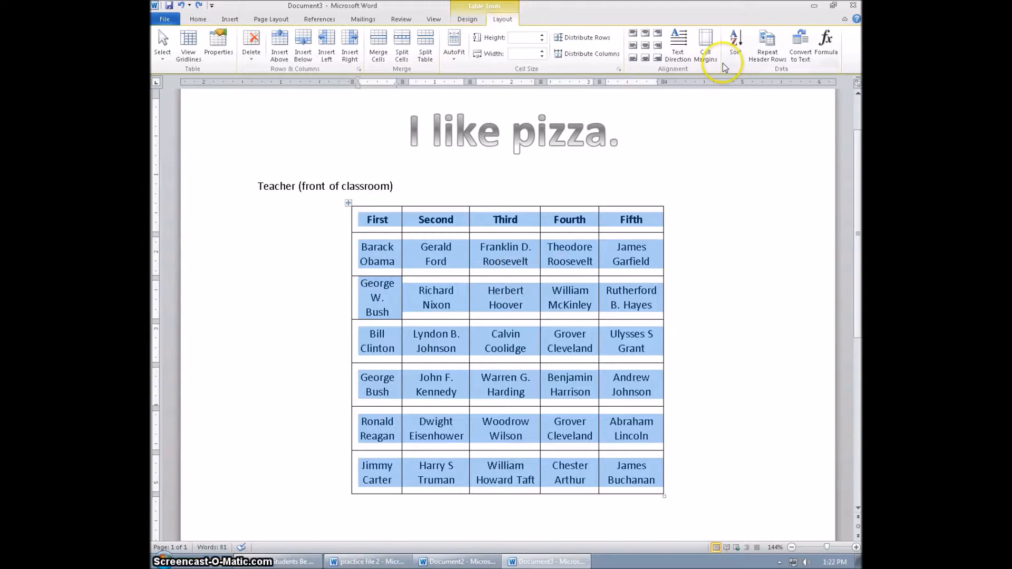
Sort the table by the First column in descending order, treating the top row as a header row.
left_click(733, 50)
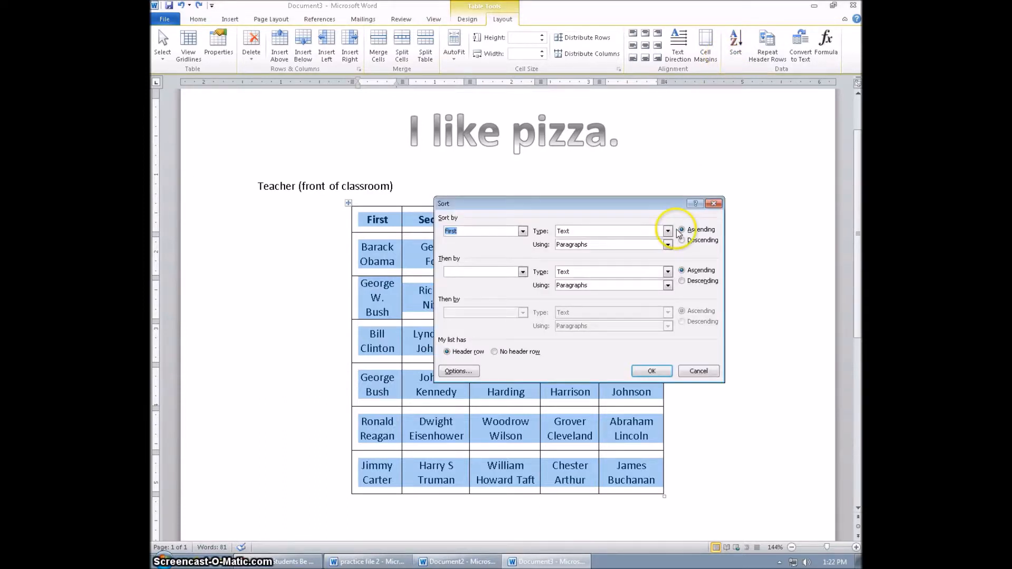
left_click(682, 241)
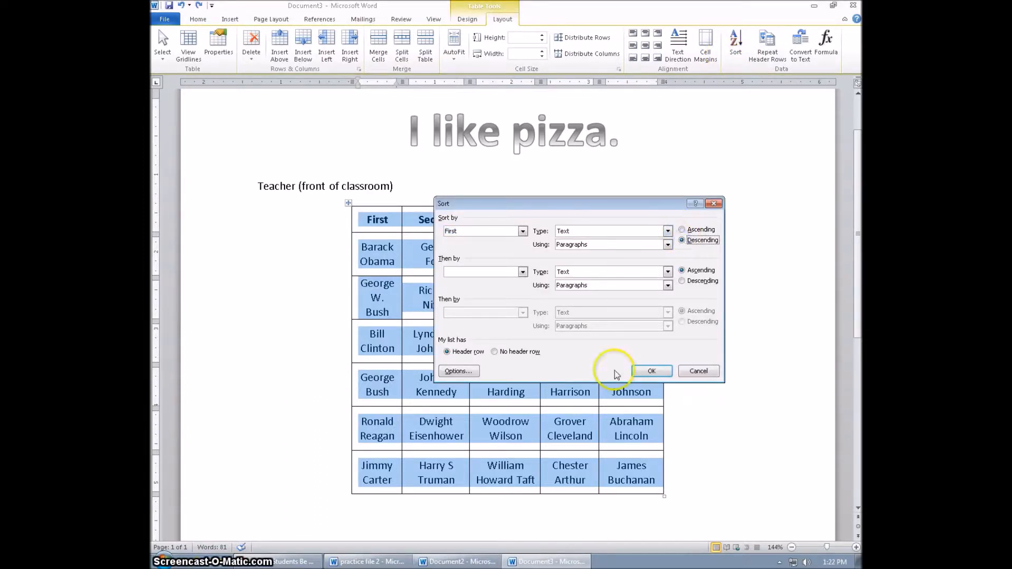
left_click(657, 370)
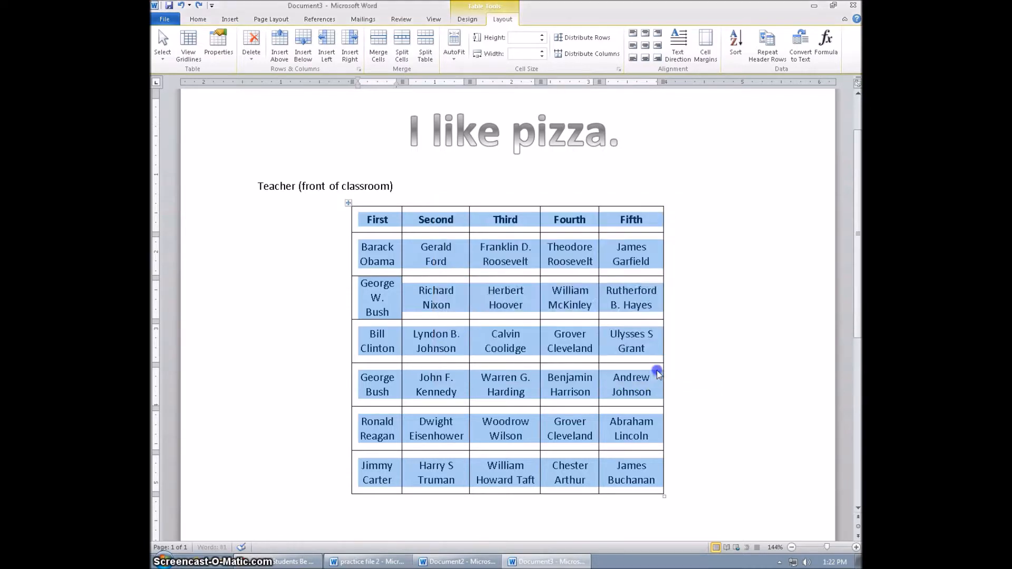
left_click(386, 247)
left_click(390, 466)
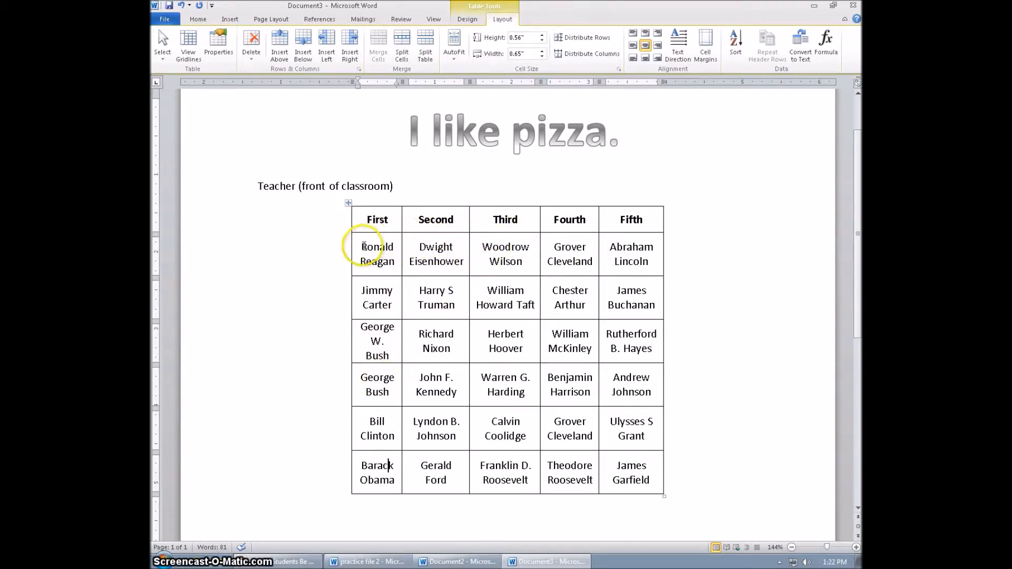
Copy the entire seating chart table and paste the copy a few lines below the original.
left_click_drag(330, 190, 348, 399)
left_click(320, 224)
left_click_drag(323, 221, 658, 481)
key("ctrl+c")
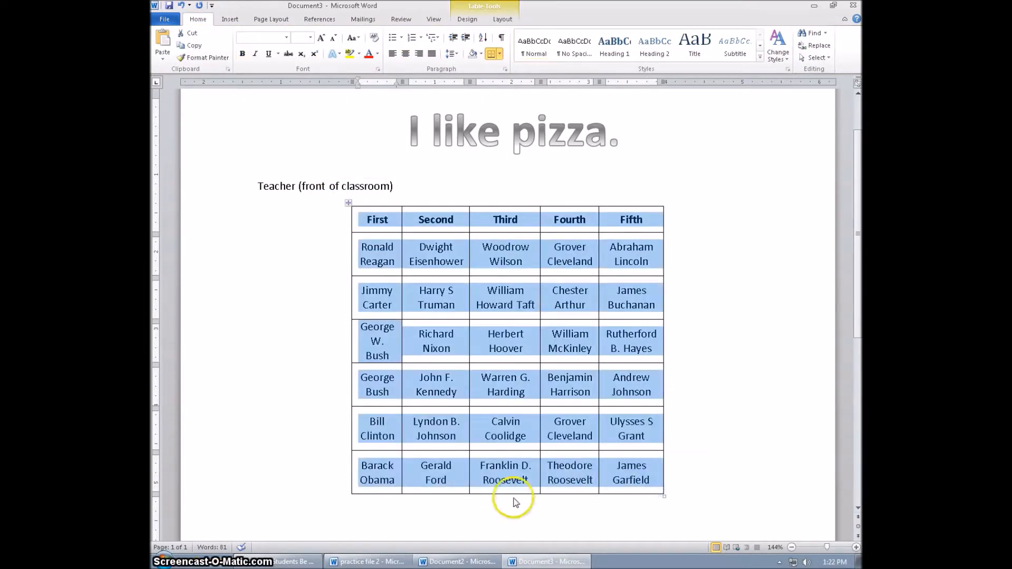
left_click(502, 508)
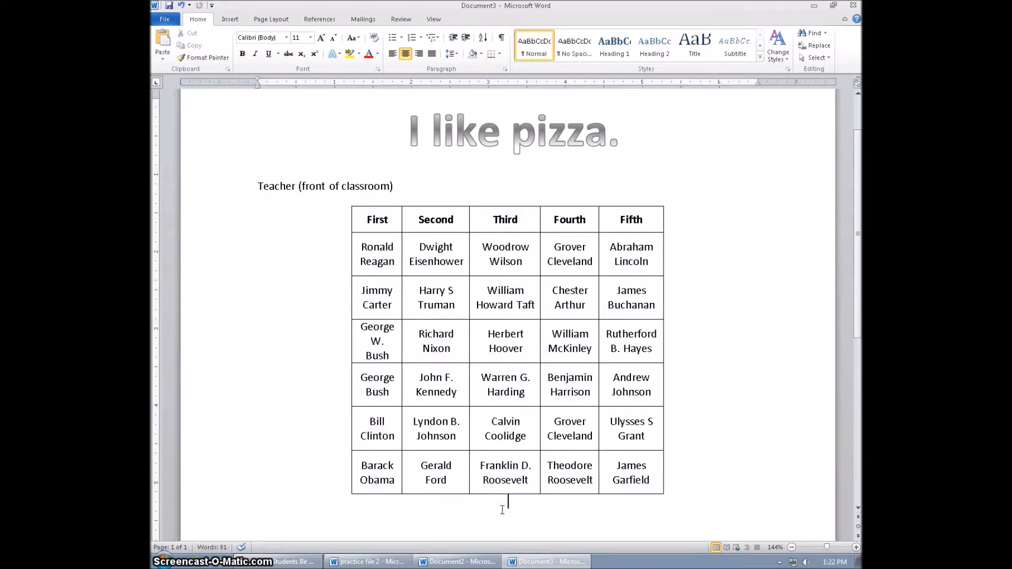
key("ctrl+z")
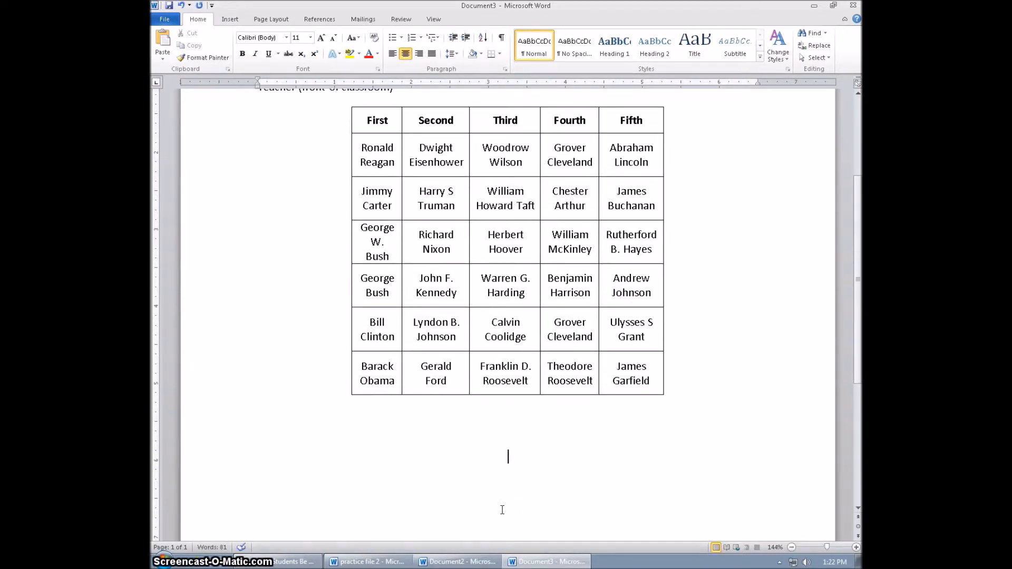
key("ctrl+v")
left_click(492, 412)
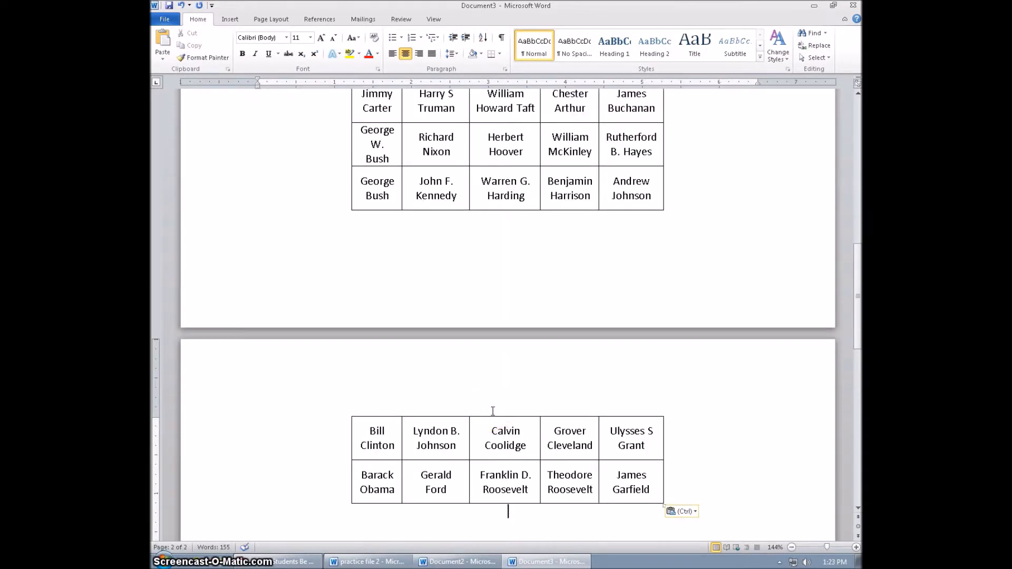
Undo the pasted table copy, and replace the names under the First header with the numbers 1, 5, 2, 8, 15 and 4.
key("ctrl+z")
left_click(858, 213)
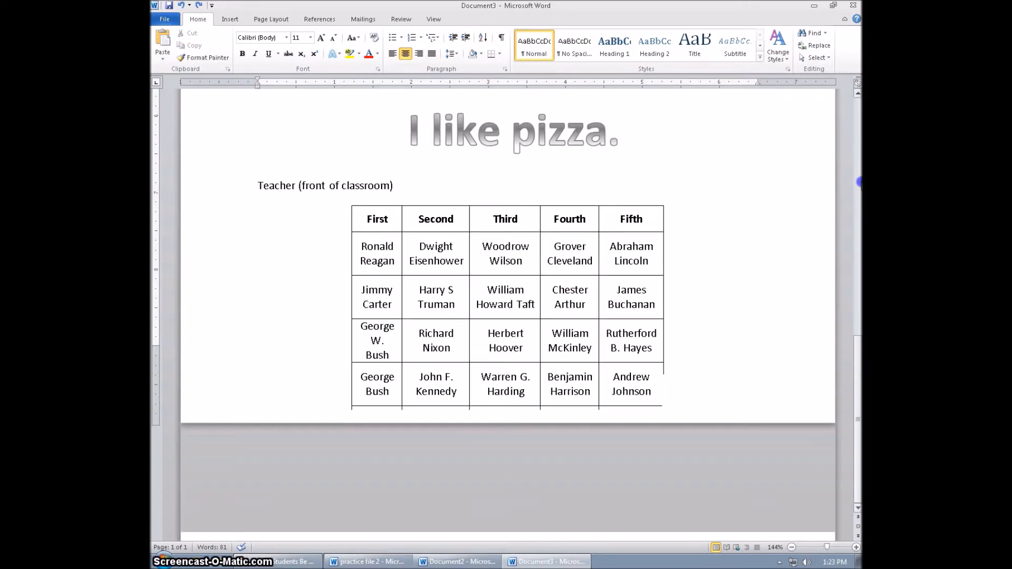
left_click_drag(388, 465, 355, 242)
left_click(353, 248)
key("Delete")
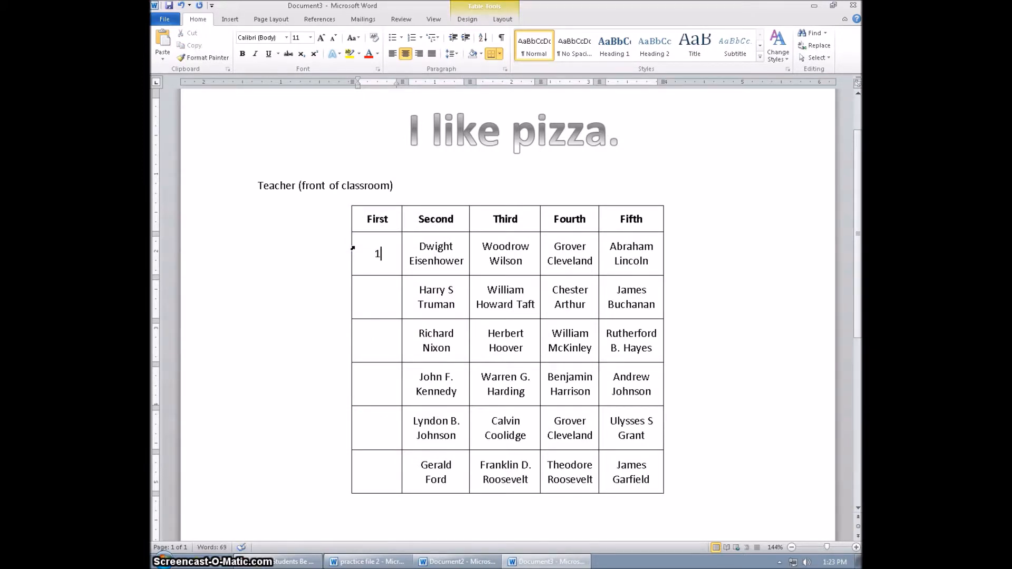
type("5")
key("Down")
key("Down")
Sort the whole table by the First column as numbers in ascending order, treating the top row as a header row.
left_click_drag(359, 208, 613, 459)
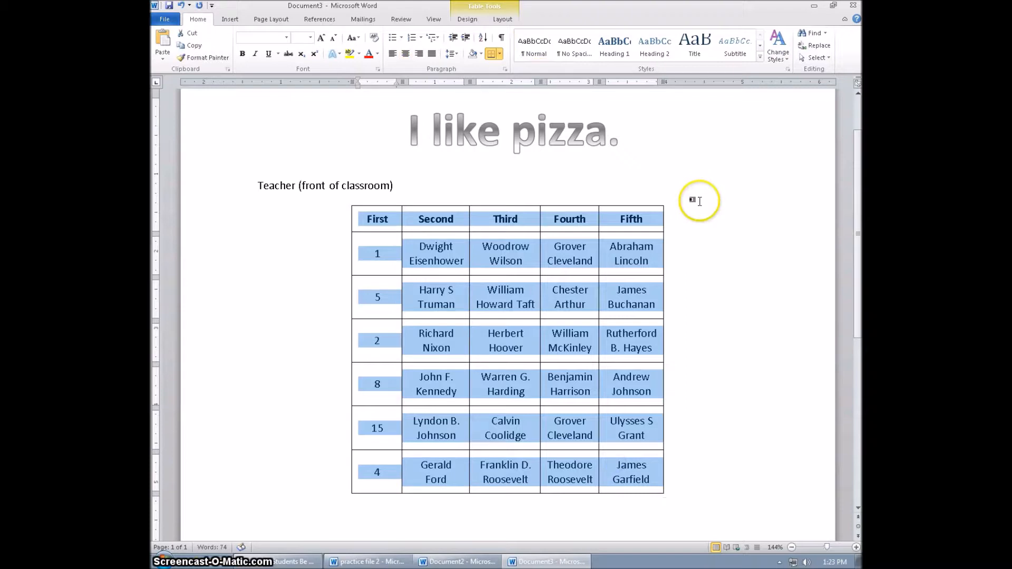
left_click(501, 19)
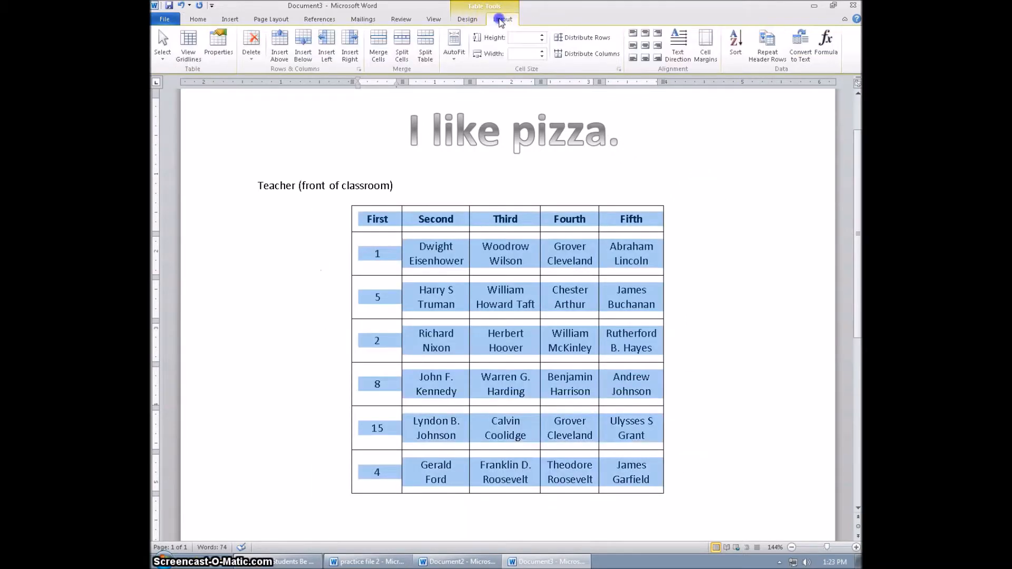
left_click(731, 39)
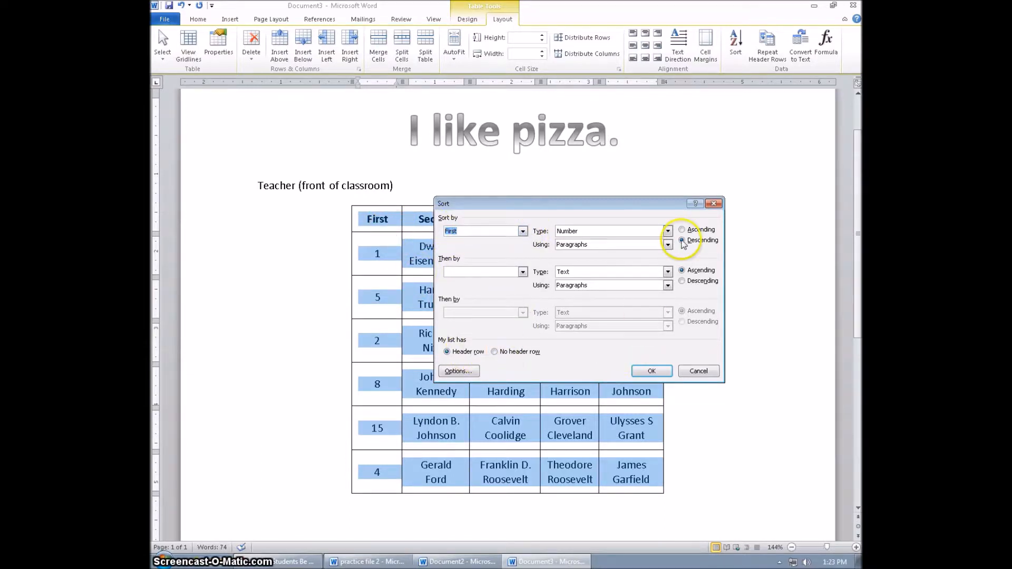
left_click(652, 370)
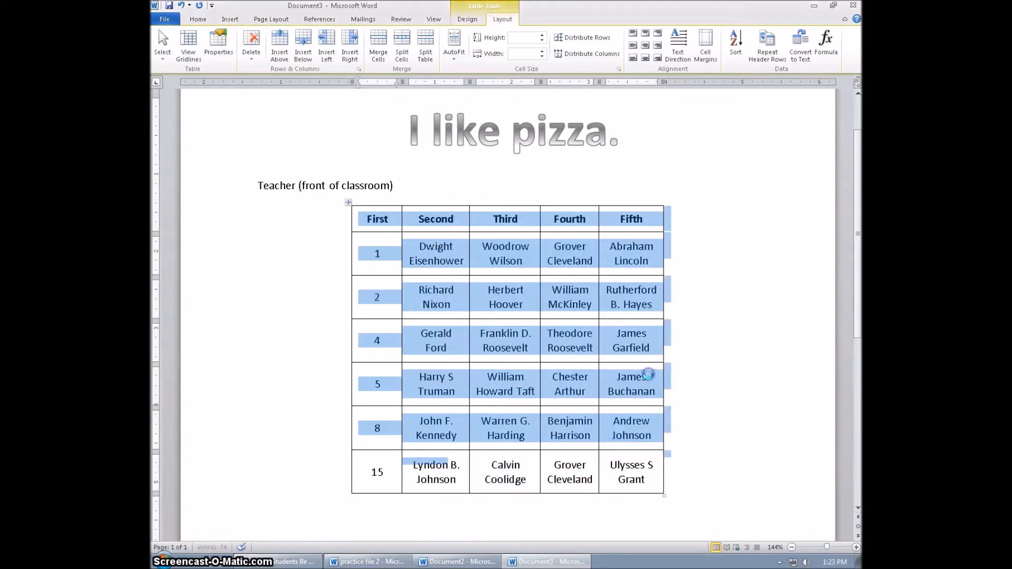
left_click(388, 259)
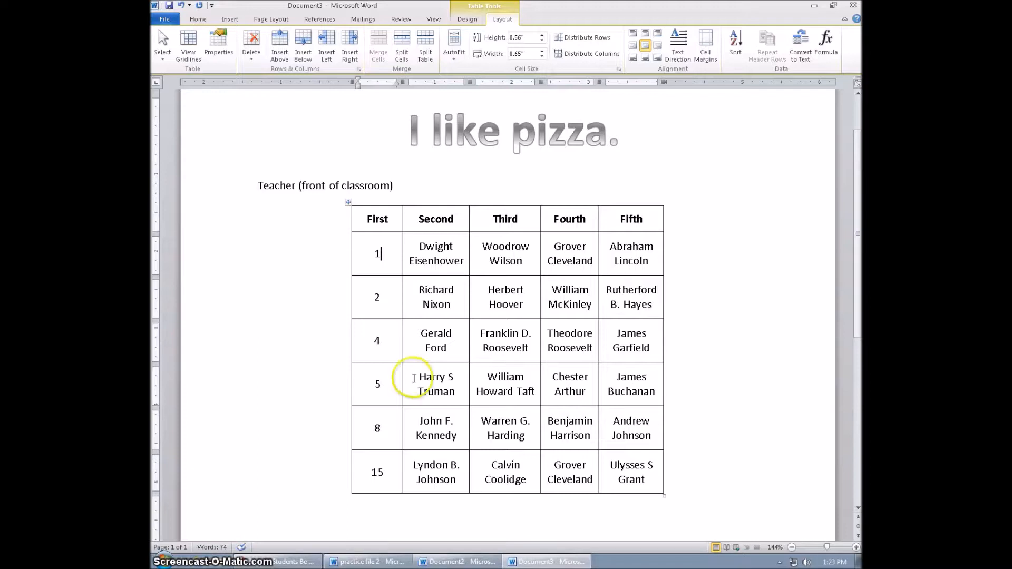
Select all the table's rows and choose a thick solid line style for all borders in the Borders and Shading settings.
left_click(344, 222)
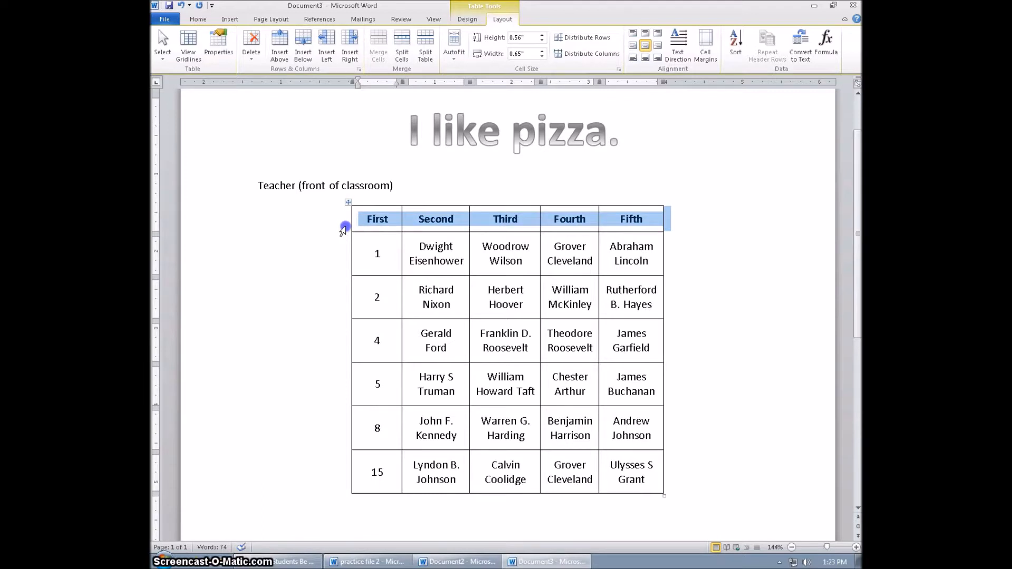
left_click(324, 217)
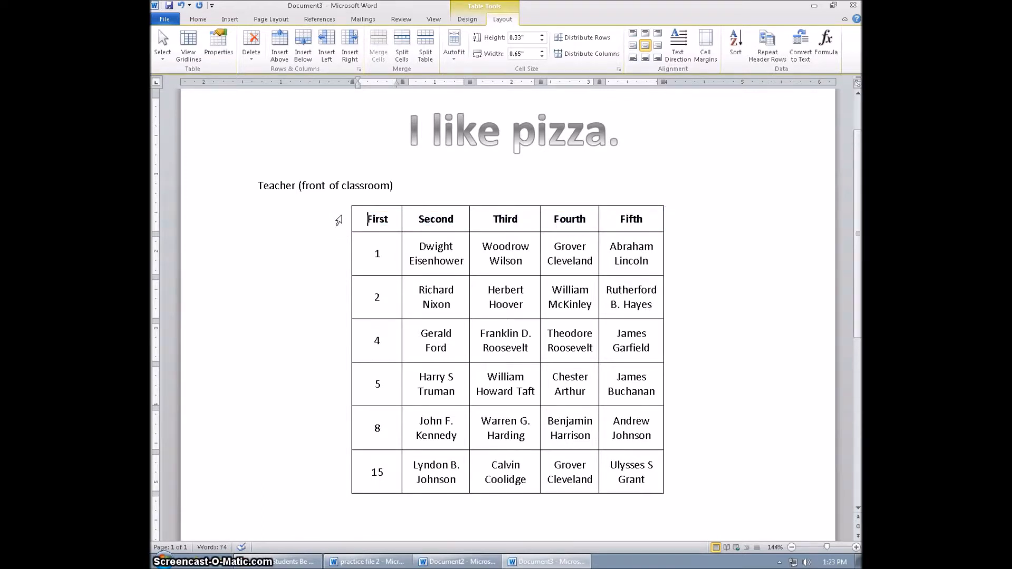
left_click_drag(340, 221, 352, 466)
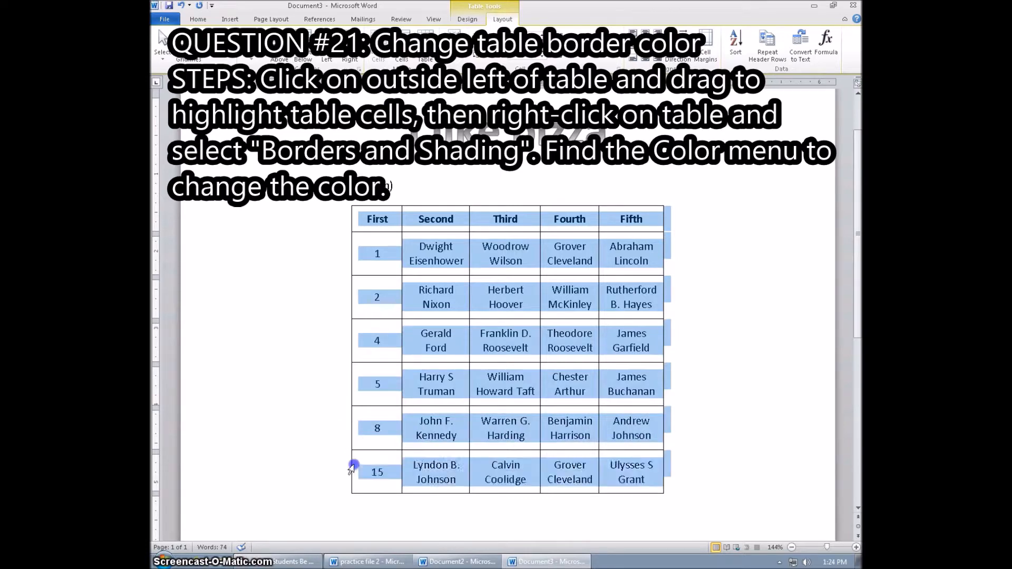
right_click(387, 302)
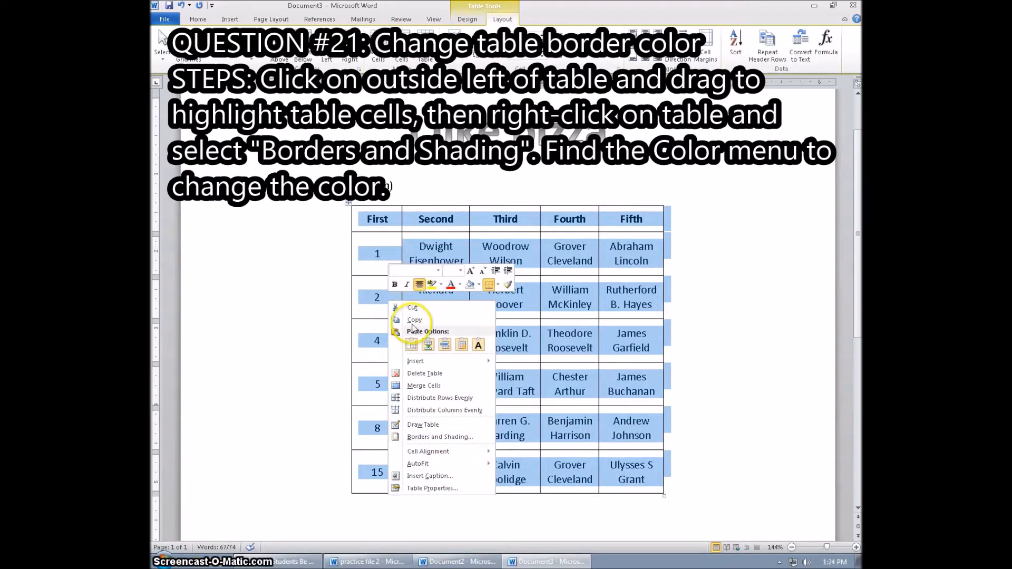
left_click(437, 441)
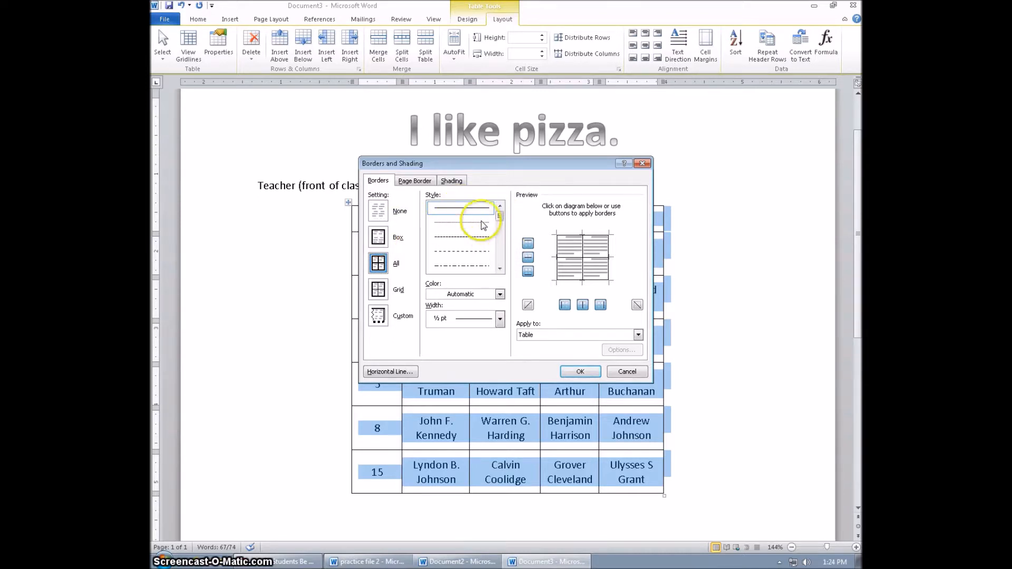
left_click(491, 266)
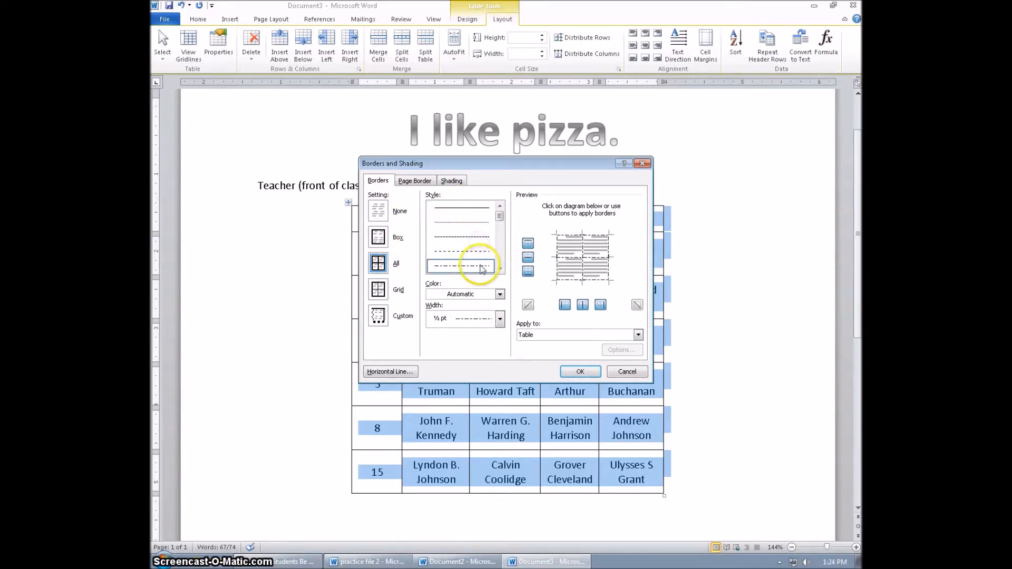
left_click(500, 270)
left_click(462, 265)
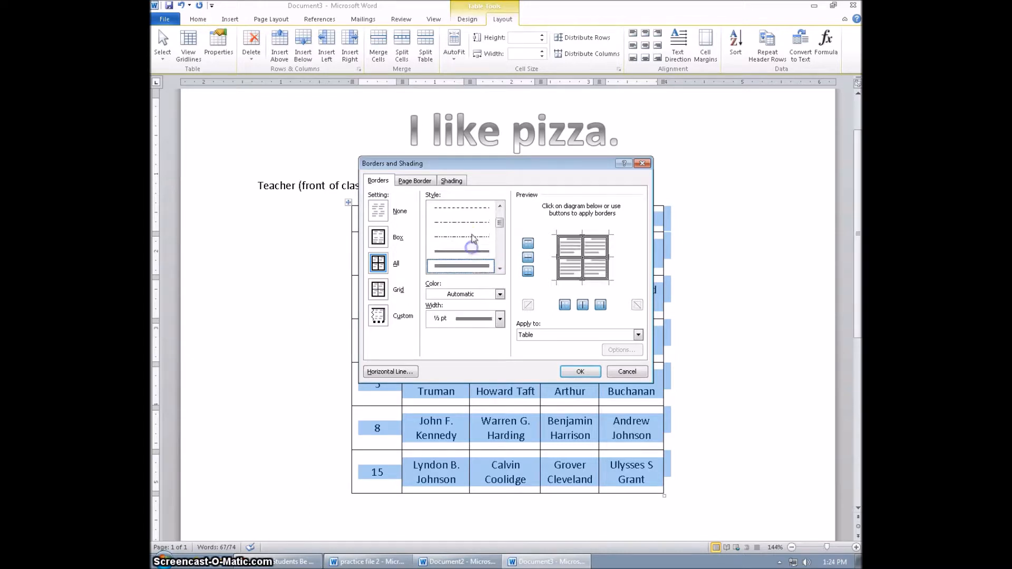
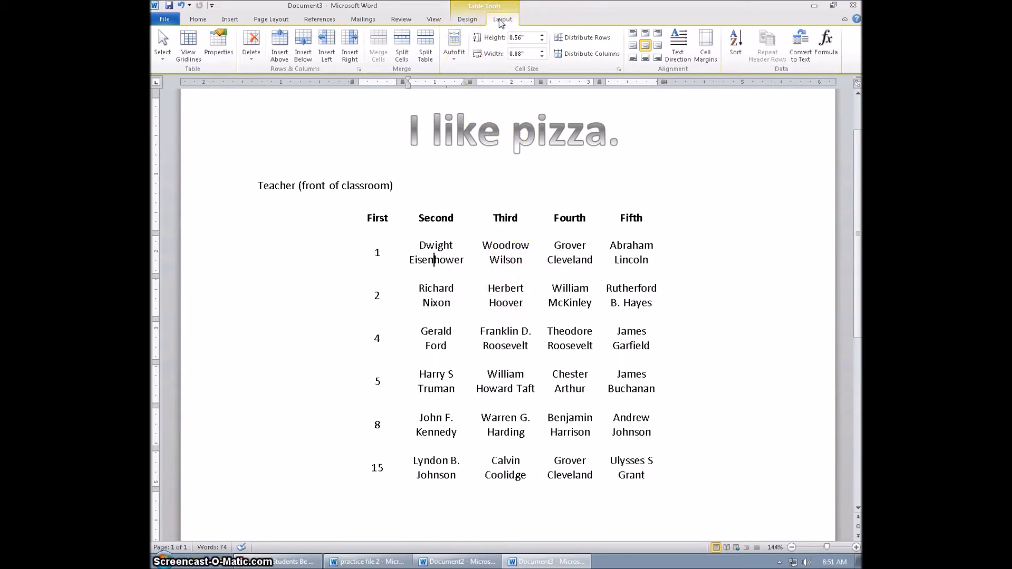
Turn on gridlines for the borderless table and check in the print preview whether they would print.
left_click(191, 61)
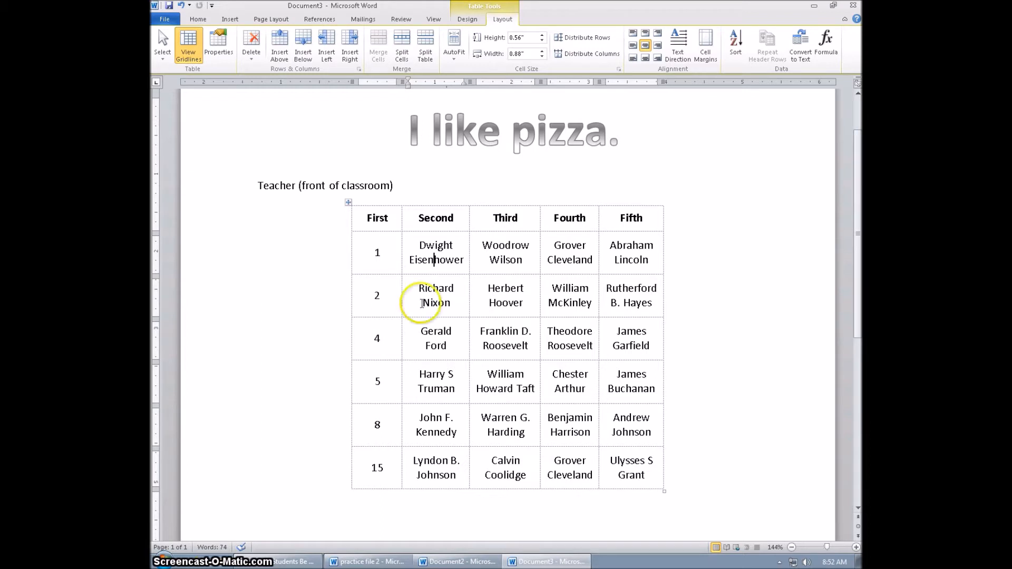
left_click(159, 20)
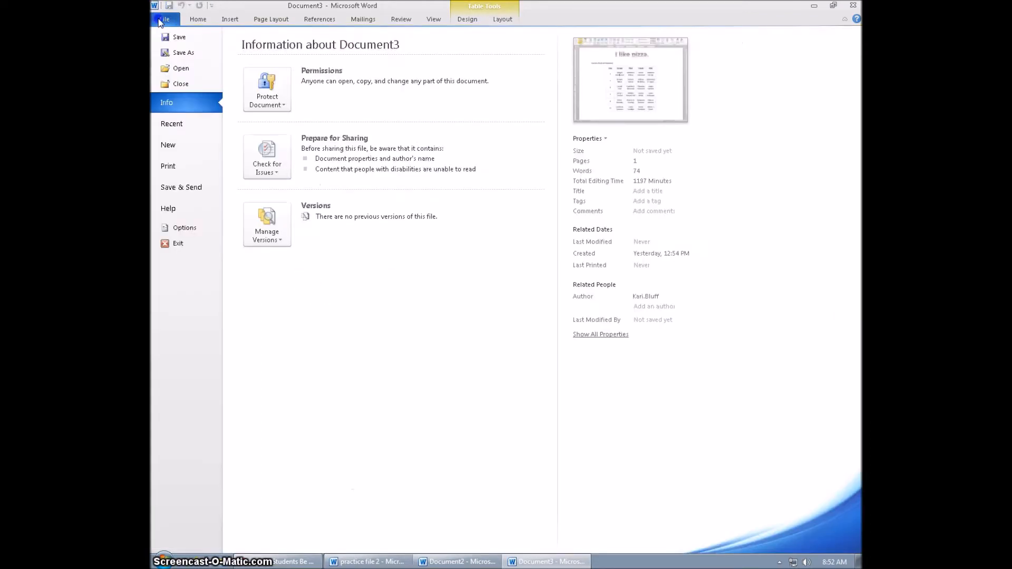
left_click(178, 168)
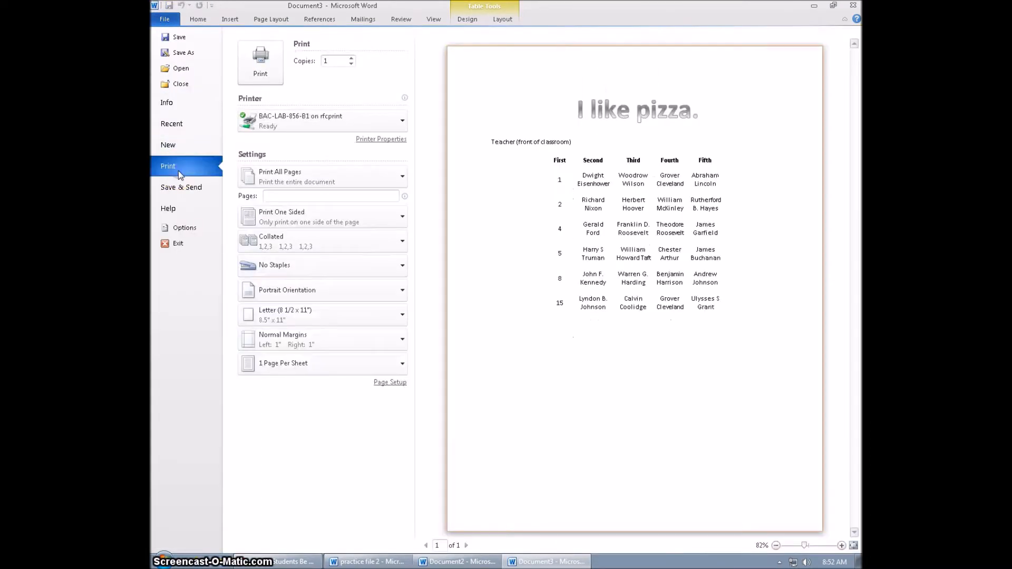
left_click(504, 19)
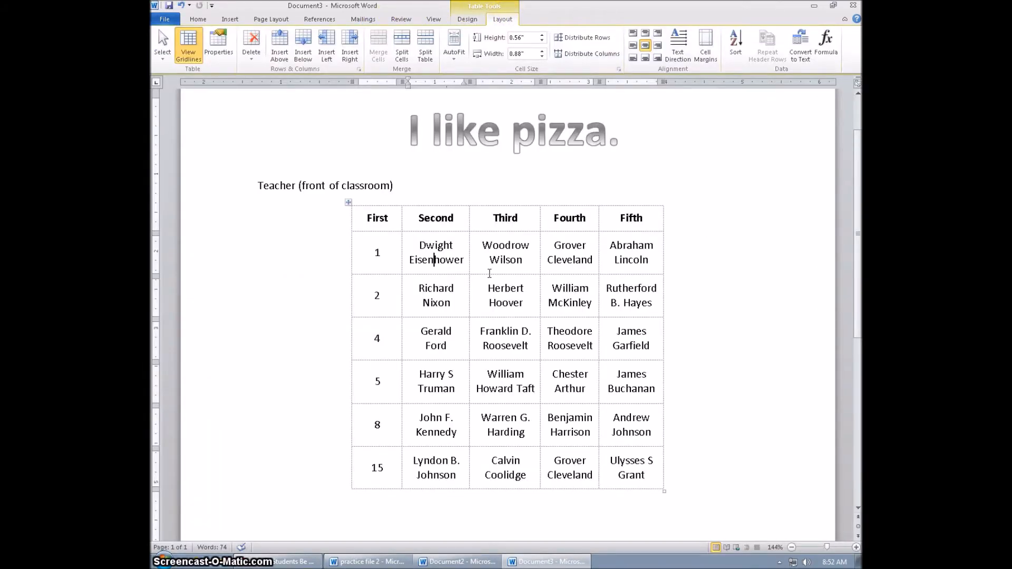
key("ctrl+p")
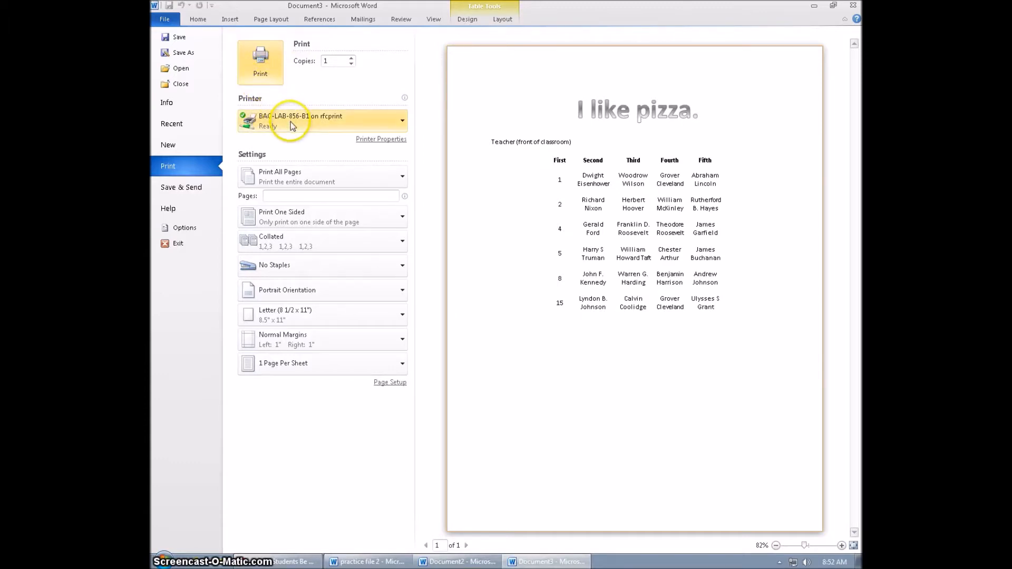
mouse_move(290, 122)
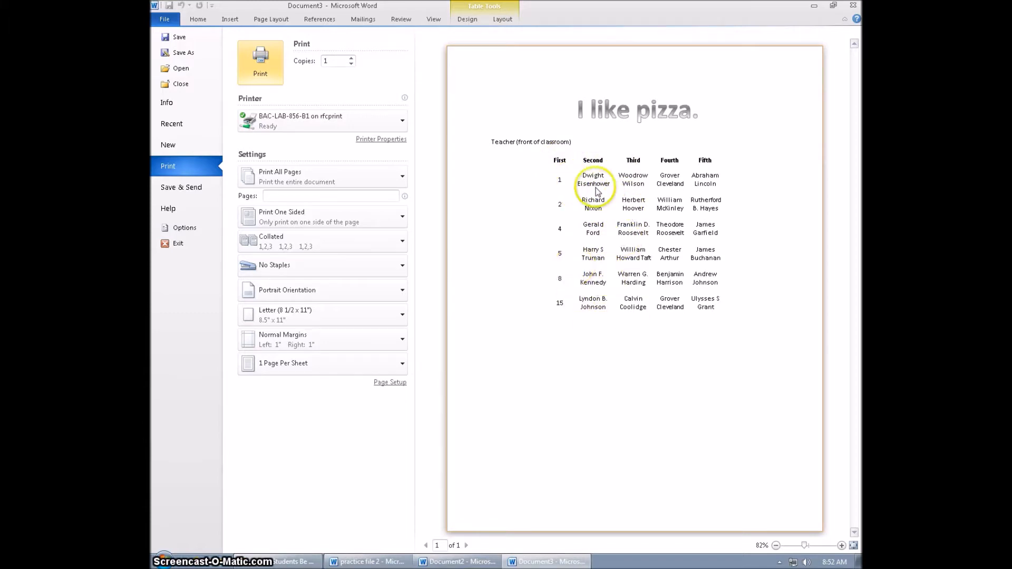
left_click(502, 20)
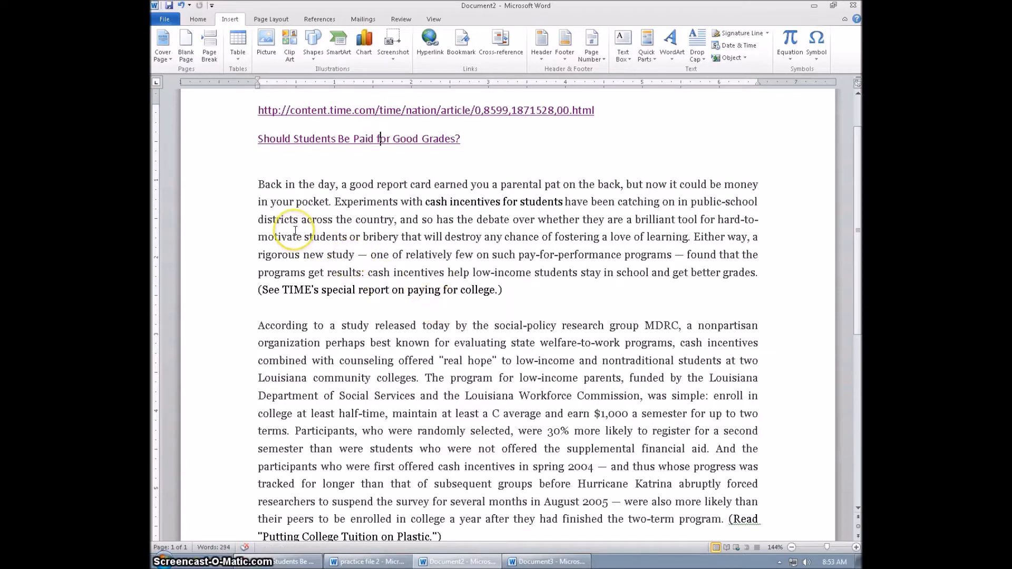
Review the preset page margins and the portrait and landscape orientation options for the article document.
left_click(264, 21)
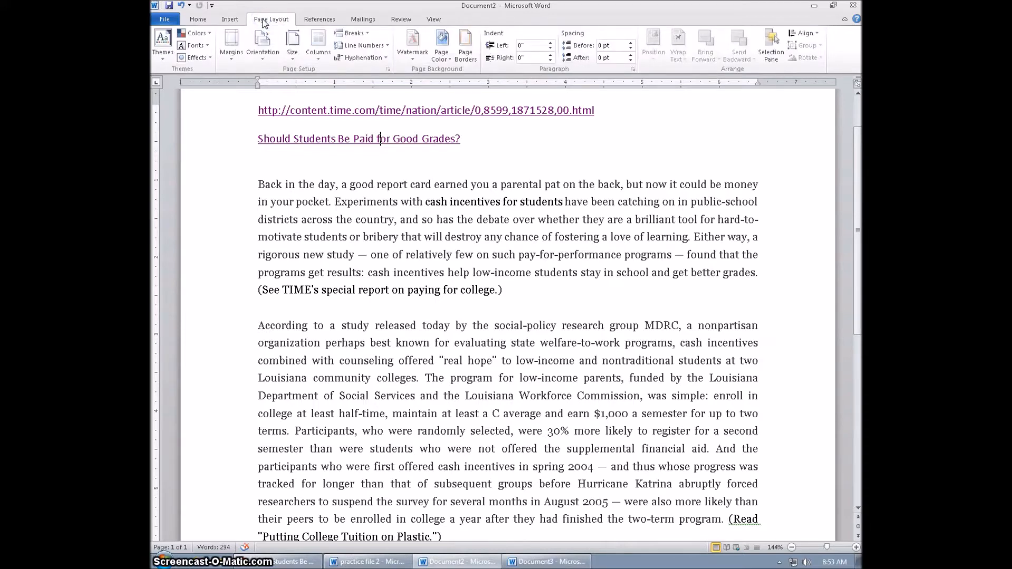
left_click(232, 50)
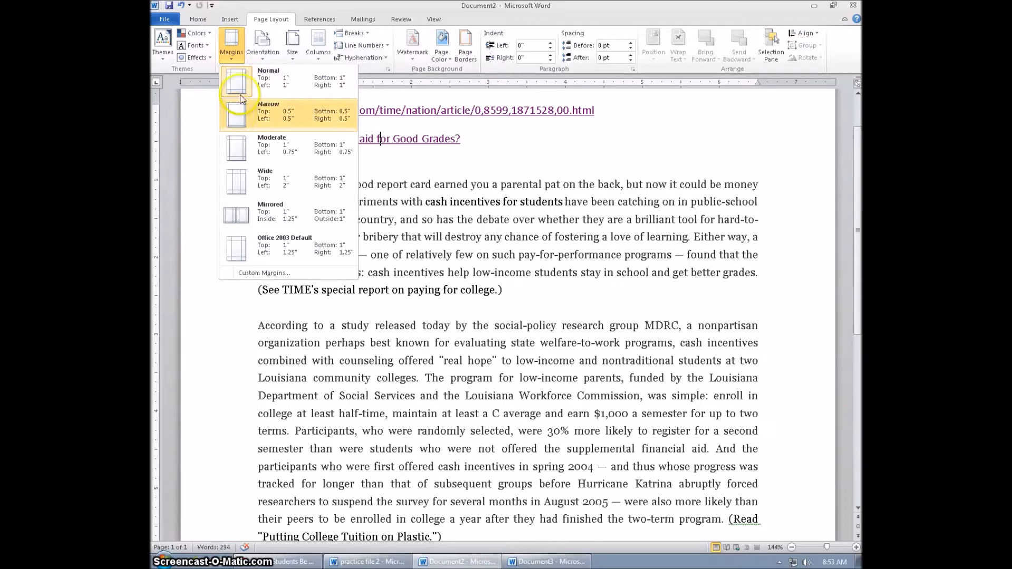
left_click(263, 46)
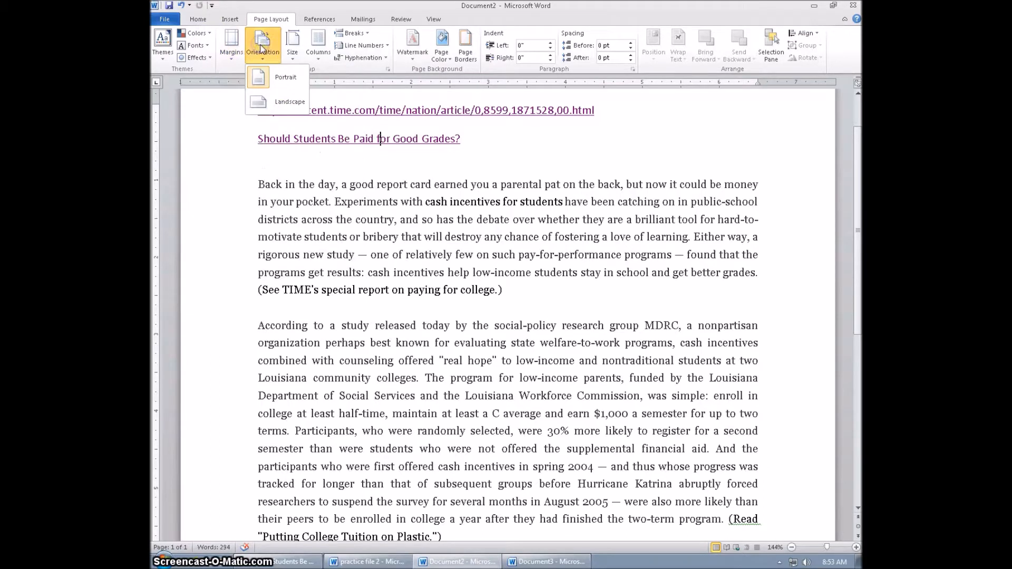
left_click(272, 87)
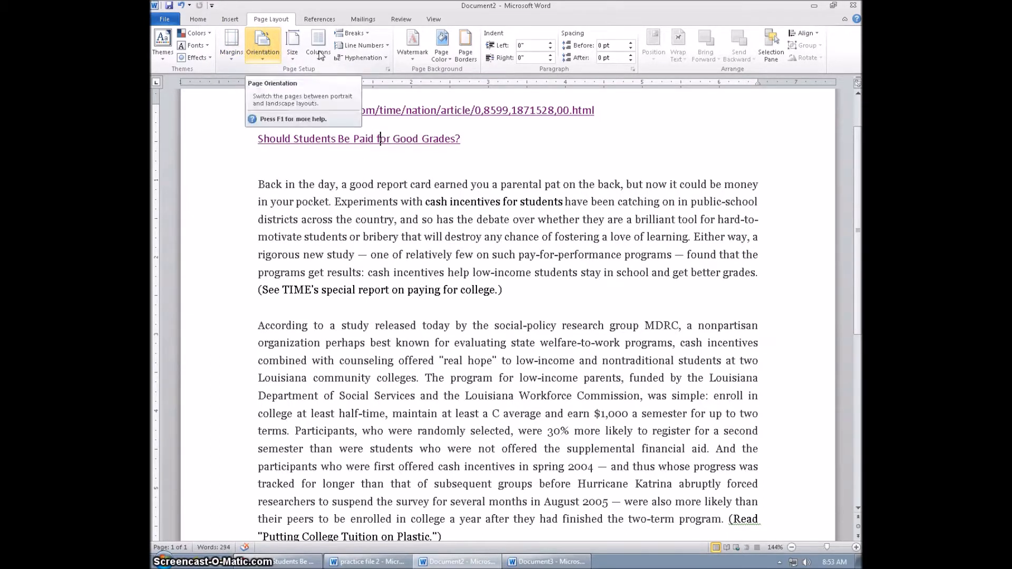
Try laying out the entire article, including its link and heading, in two columns, and undo the column layout.
left_click(280, 180)
left_click_drag(245, 182, 236, 445)
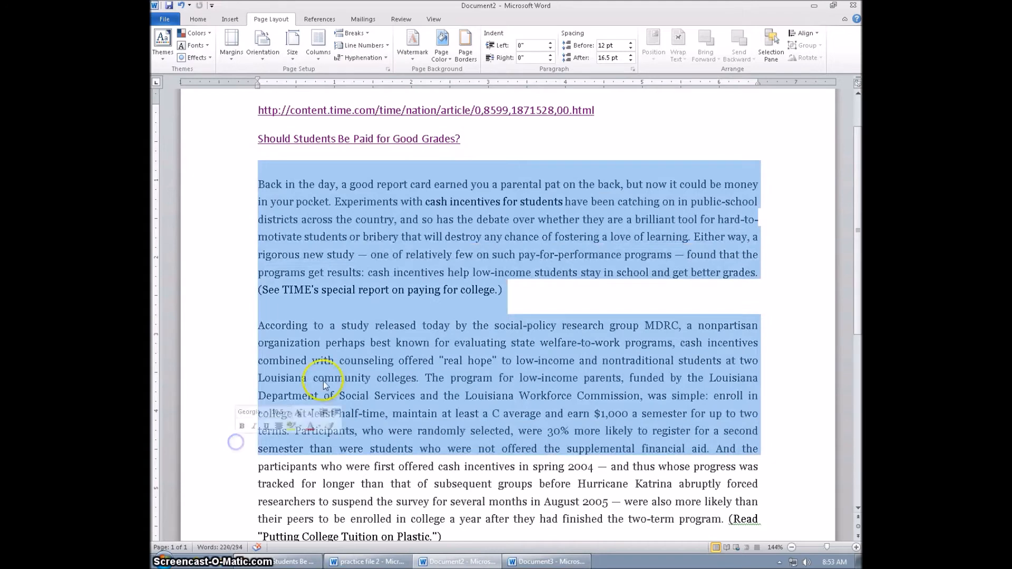
left_click(324, 377)
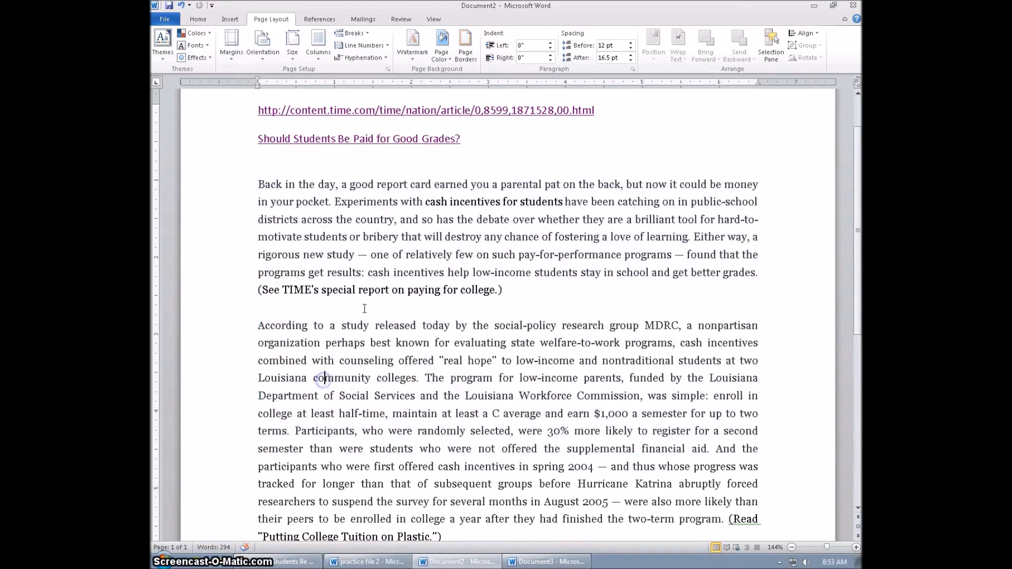
left_click(320, 56)
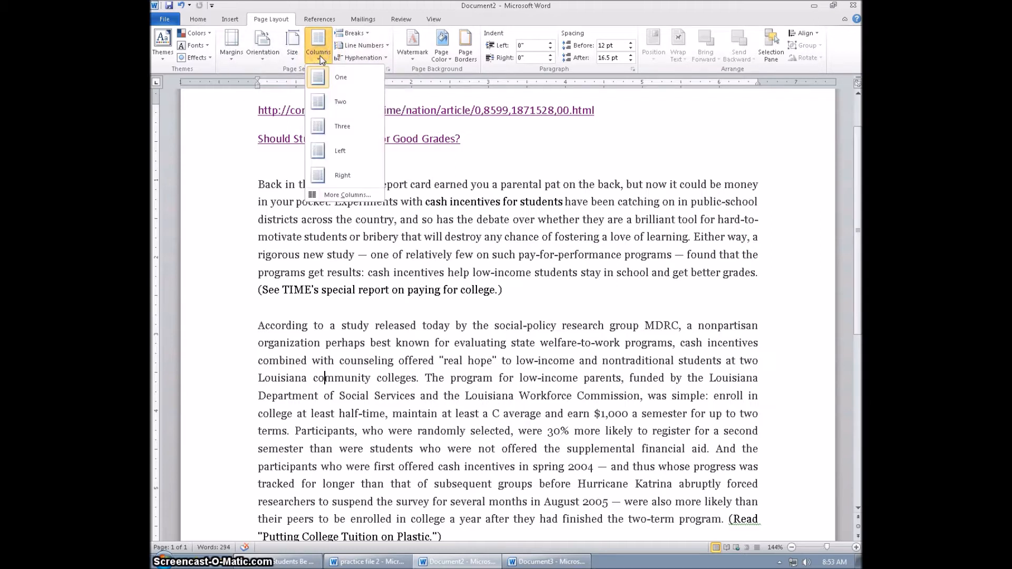
left_click(336, 103)
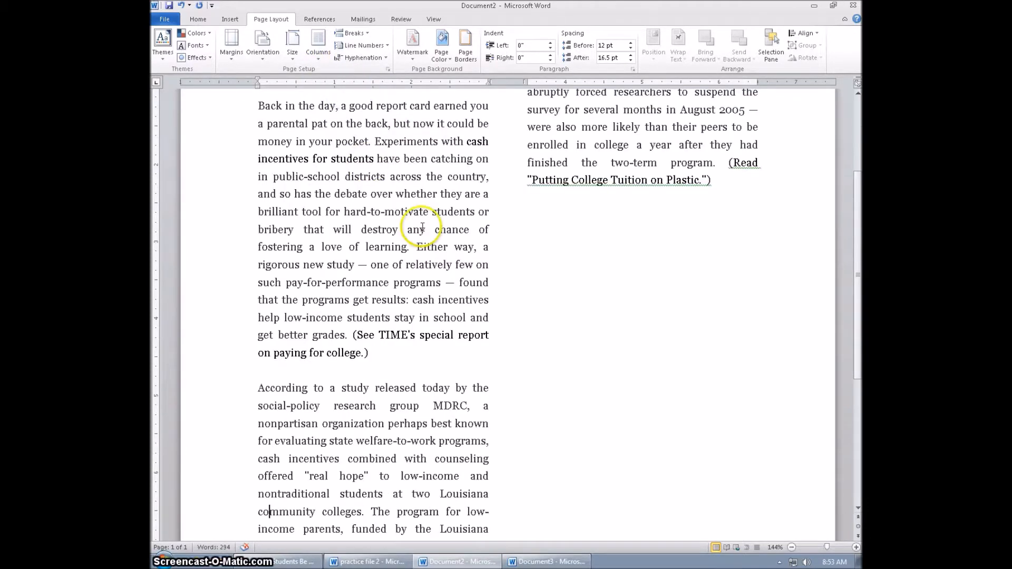
left_click_drag(443, 138, 435, 315)
scroll(434, 314, "down", 3, "ctrl")
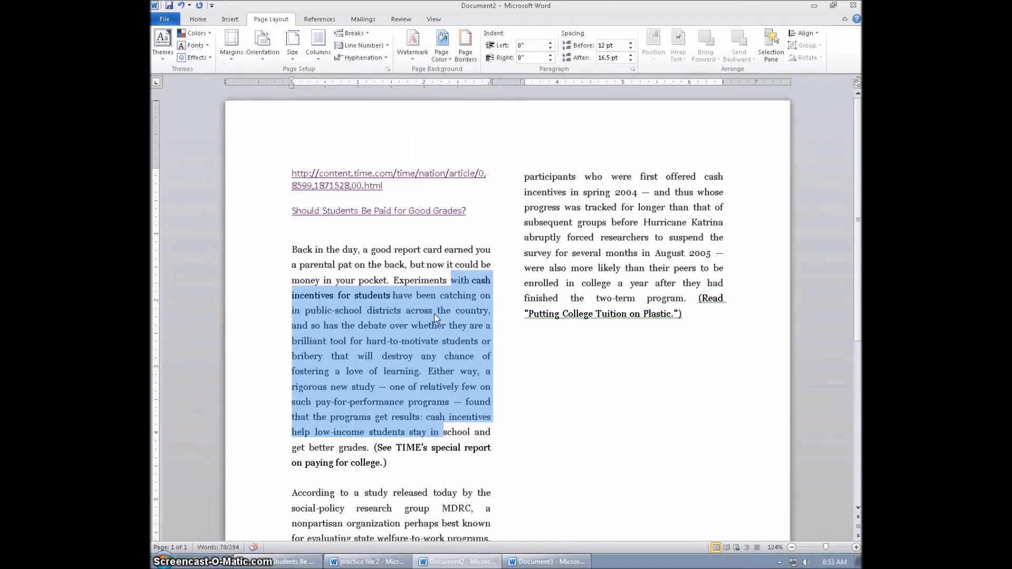
left_click(424, 334)
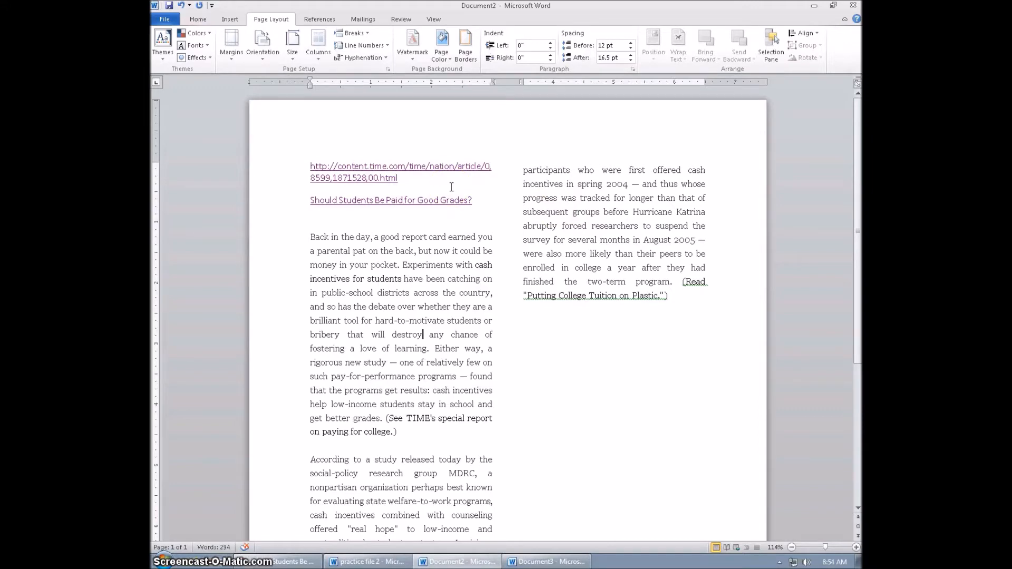
key("ctrl+z")
Centre the heading "Should Students Be Paid for Good Grades?" and enlarge its font by several points.
left_click_drag(492, 193, 312, 197)
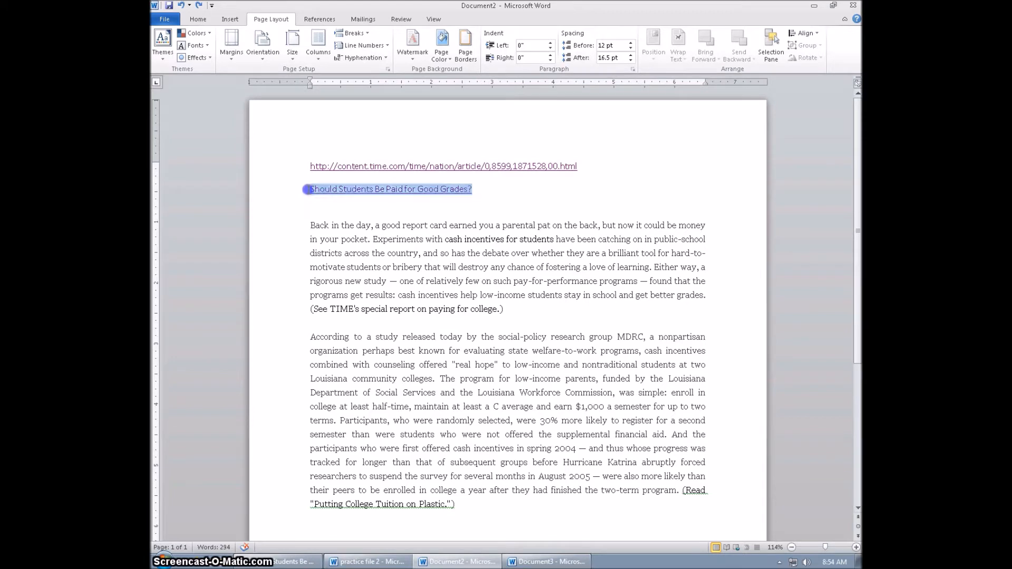
key("ctrl+e")
key("ctrl+bracketright")
key("ctrl+bracketright")
key("ctrl+bracketright")
key("ctrl+bracketright")
key("ctrl+bracketright")
key("ctrl+bracketright")
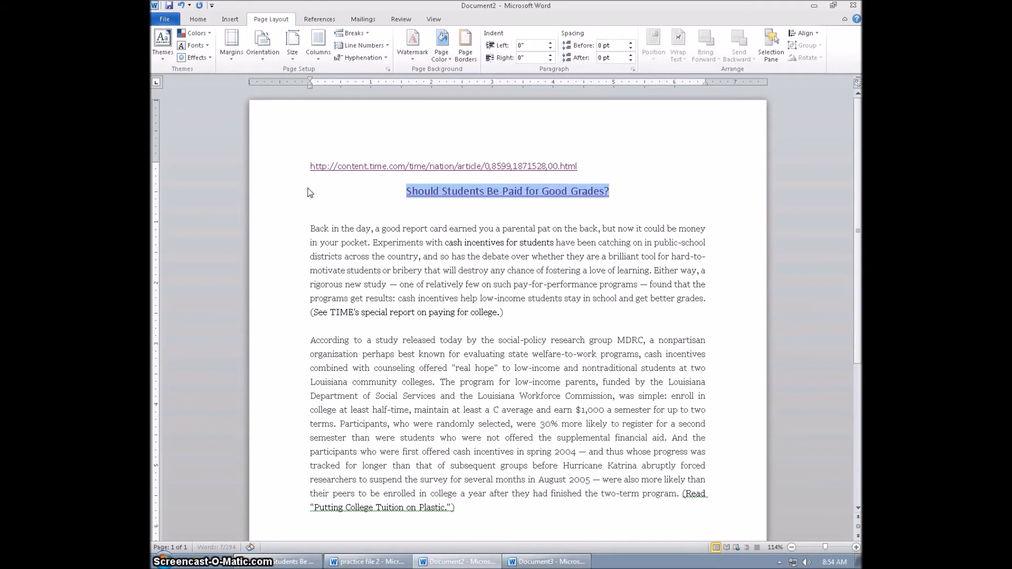
Lay out only the article's body paragraphs in two columns, leaving out the link and the heading.
left_click_drag(293, 229, 282, 512)
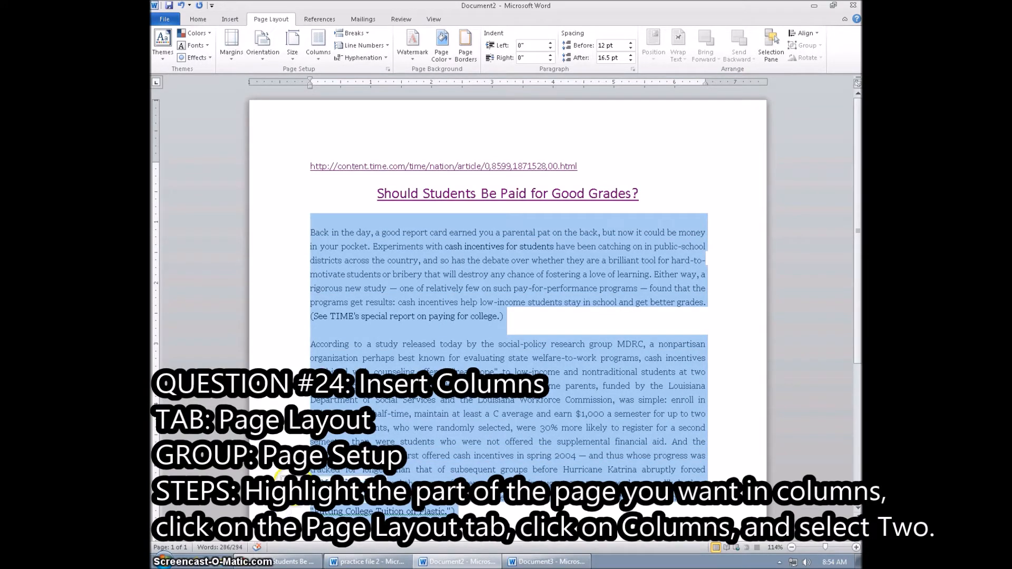
left_click(320, 53)
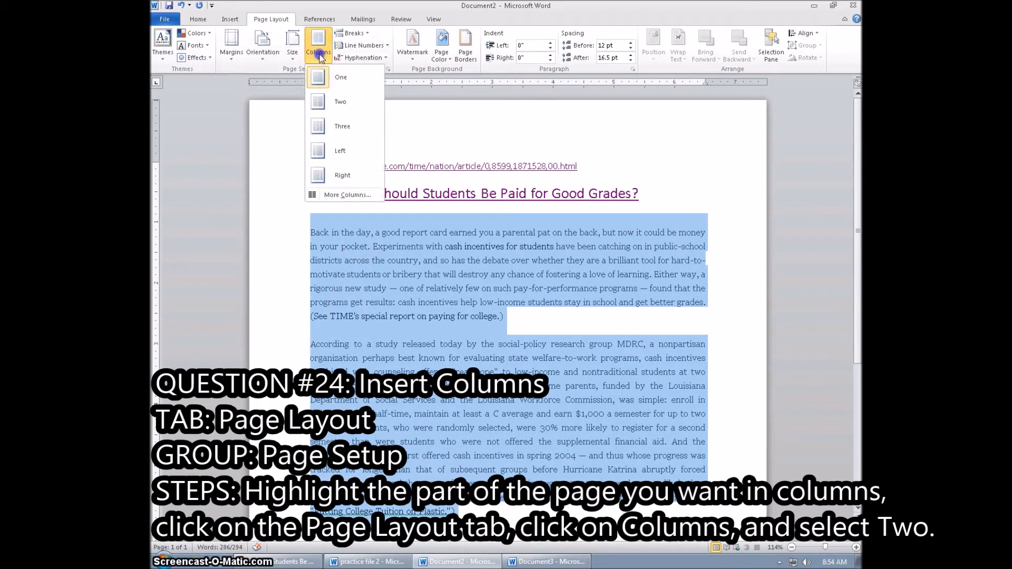
left_click(329, 107)
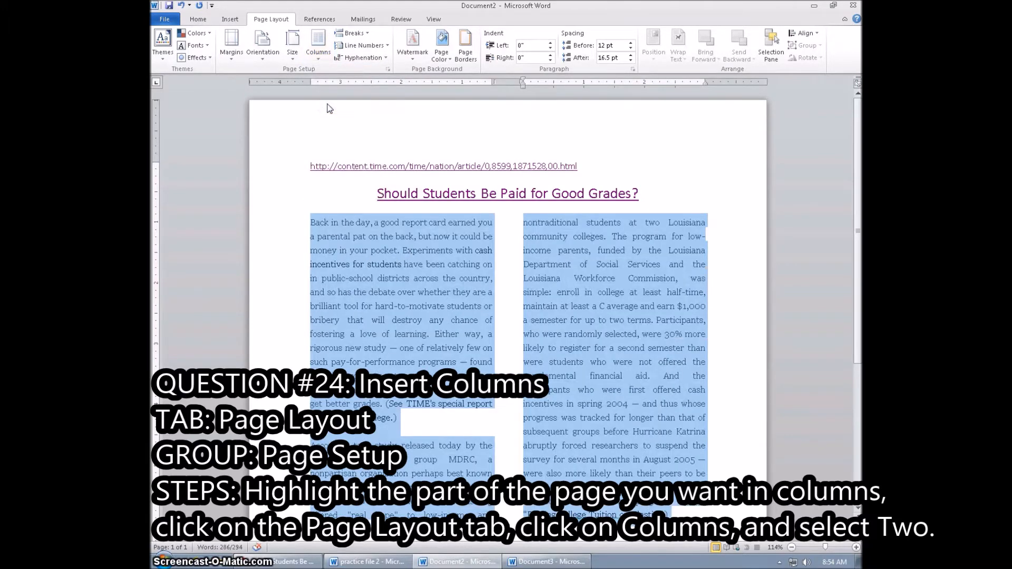
left_click(439, 349)
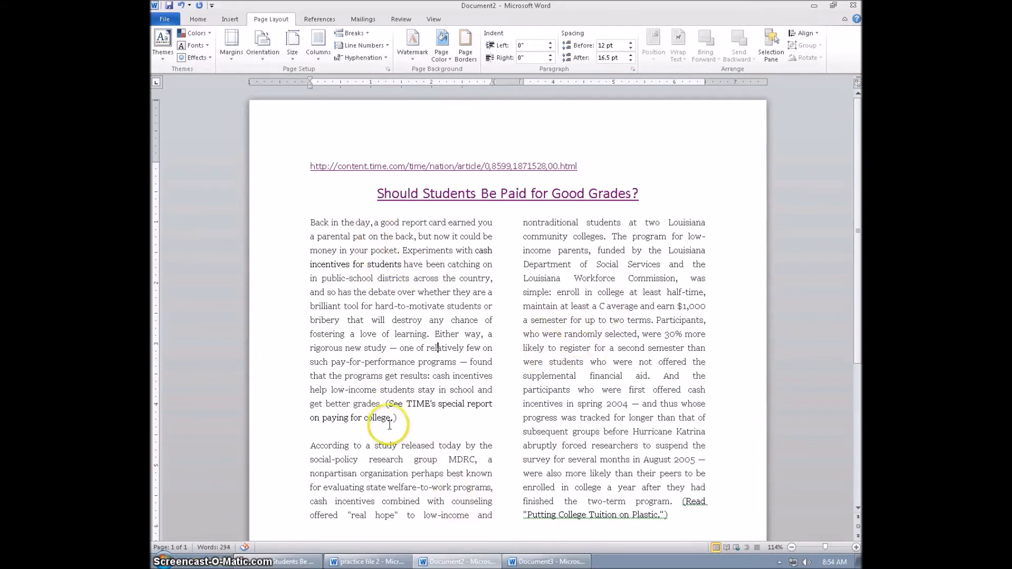
Insert a column break before the paragraph beginning "According to a study released today".
left_click(309, 446)
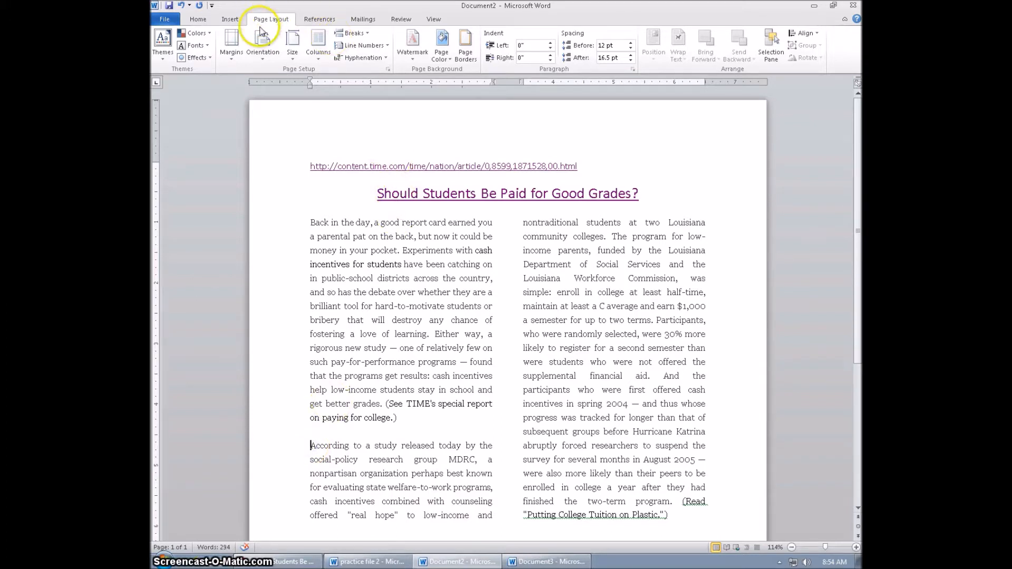
left_click(364, 34)
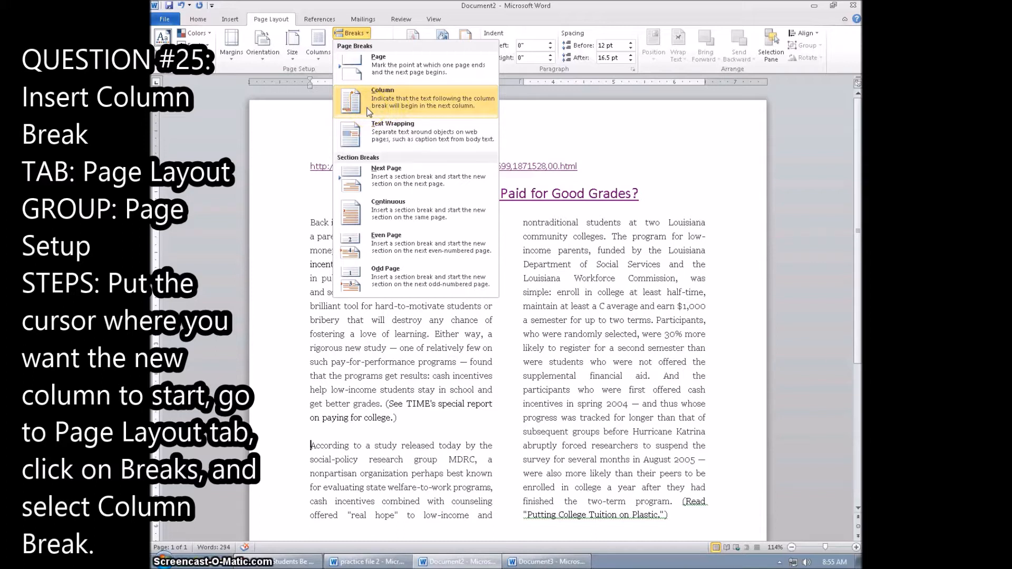
left_click(312, 449)
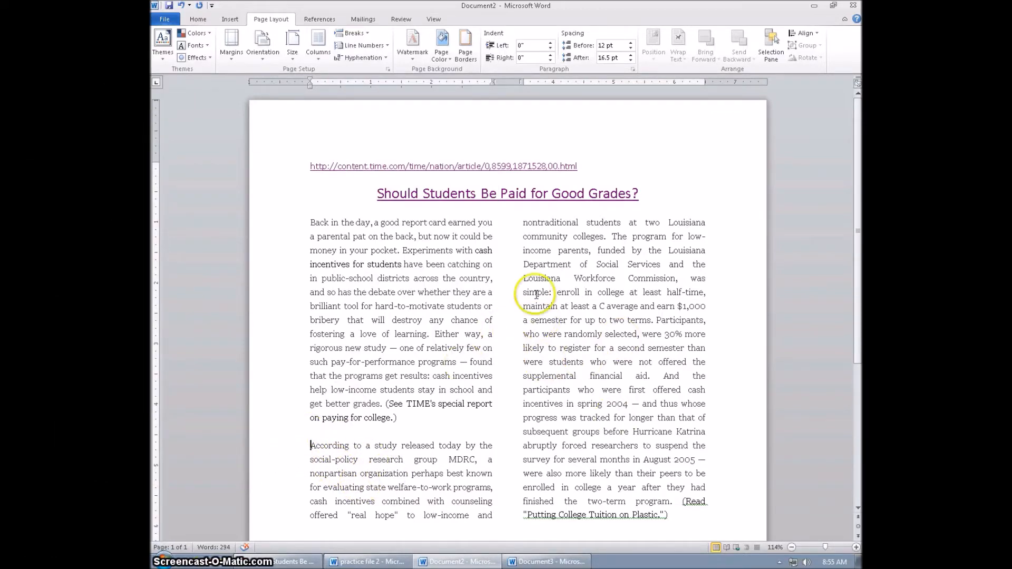
left_click(366, 36)
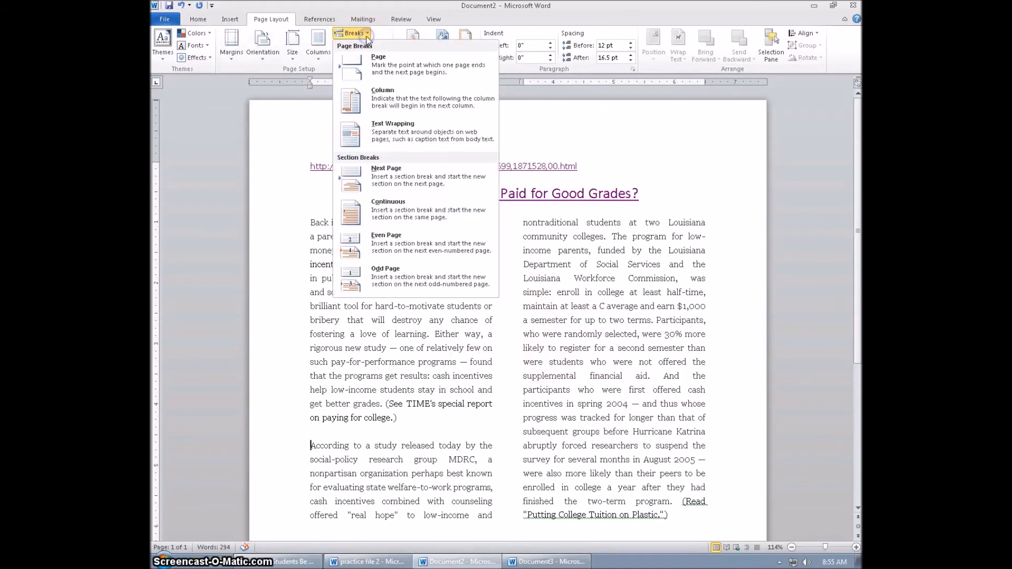
left_click(393, 103)
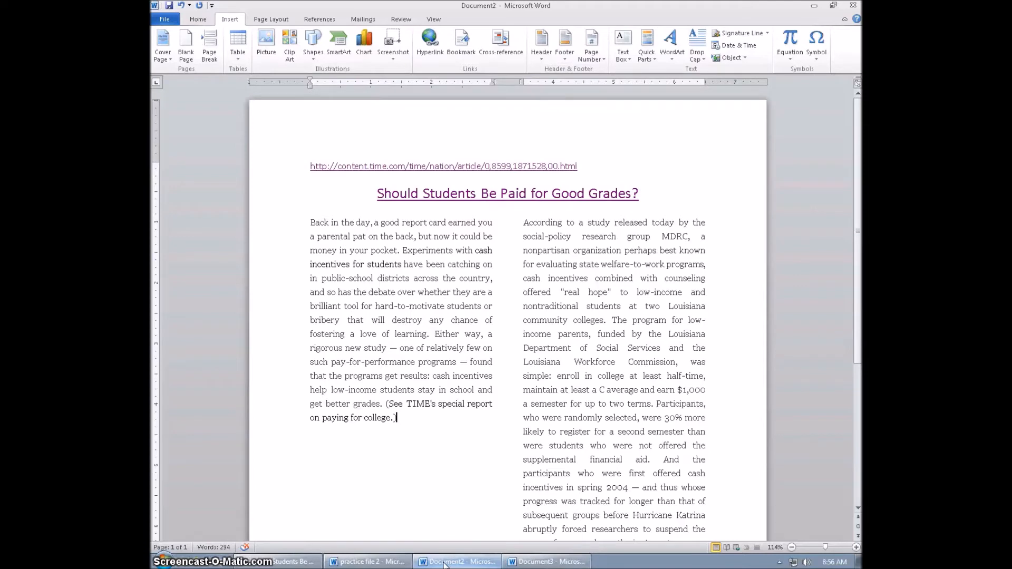
Copy the final-grade photo from the TIME article in the browser and paste it before "Back in the day" in the Word document.
left_click(281, 566)
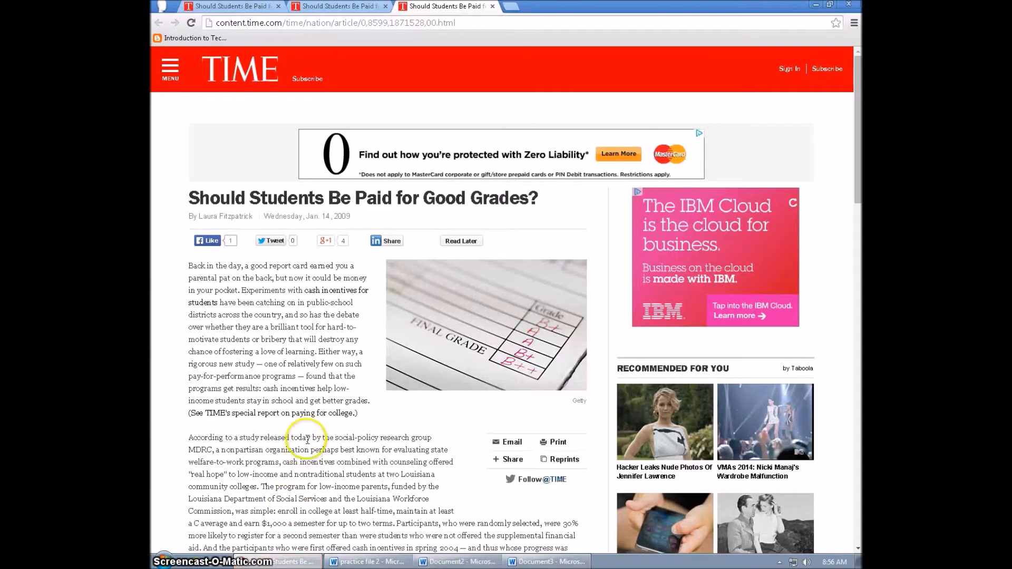
right_click(409, 303)
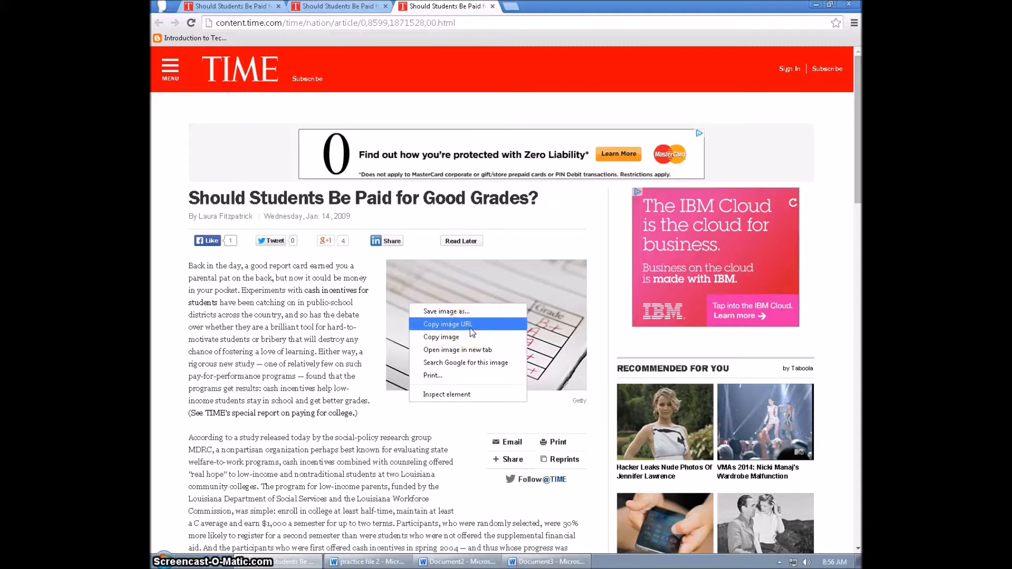
left_click(452, 339)
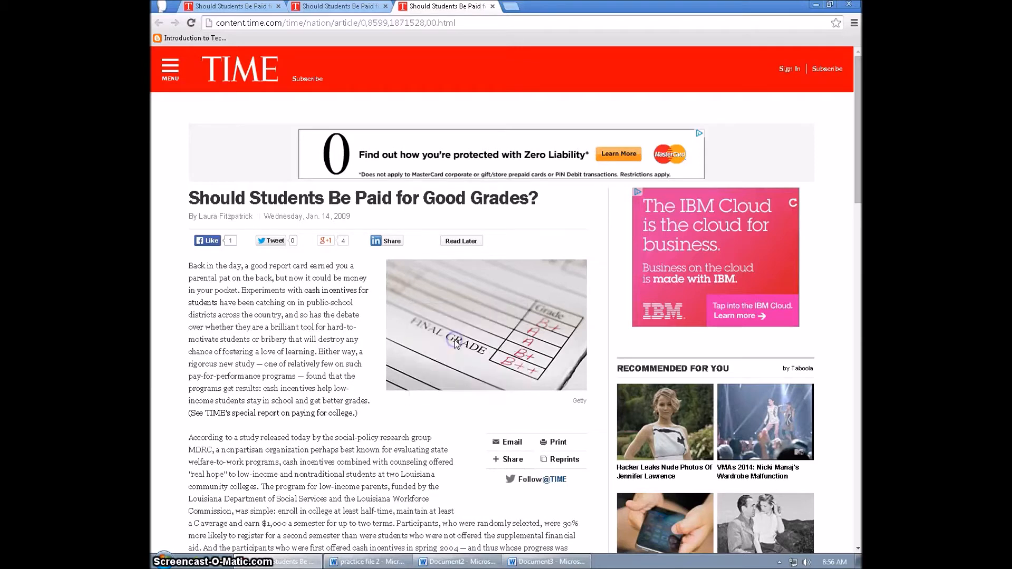
left_click(457, 562)
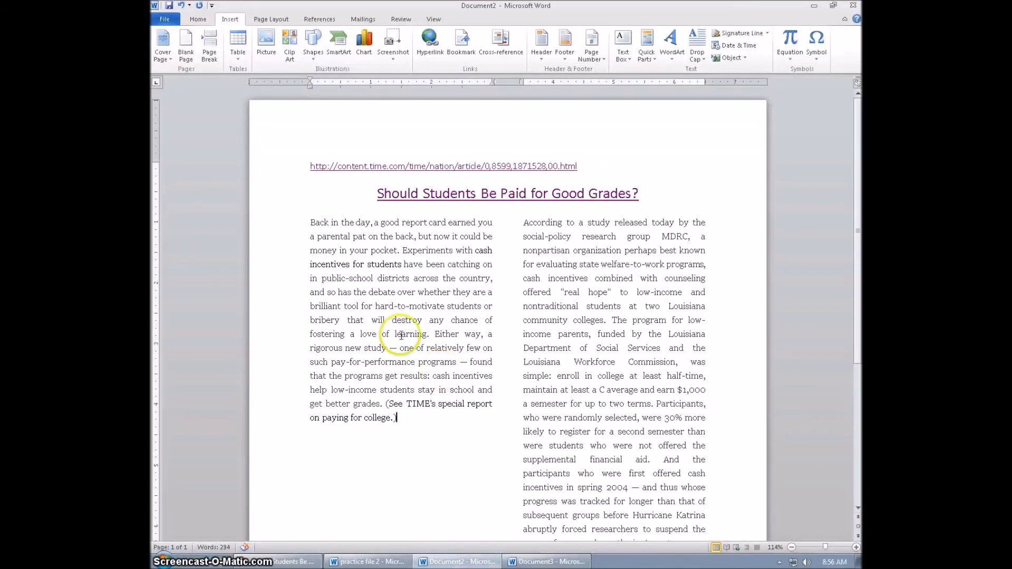
left_click(310, 222)
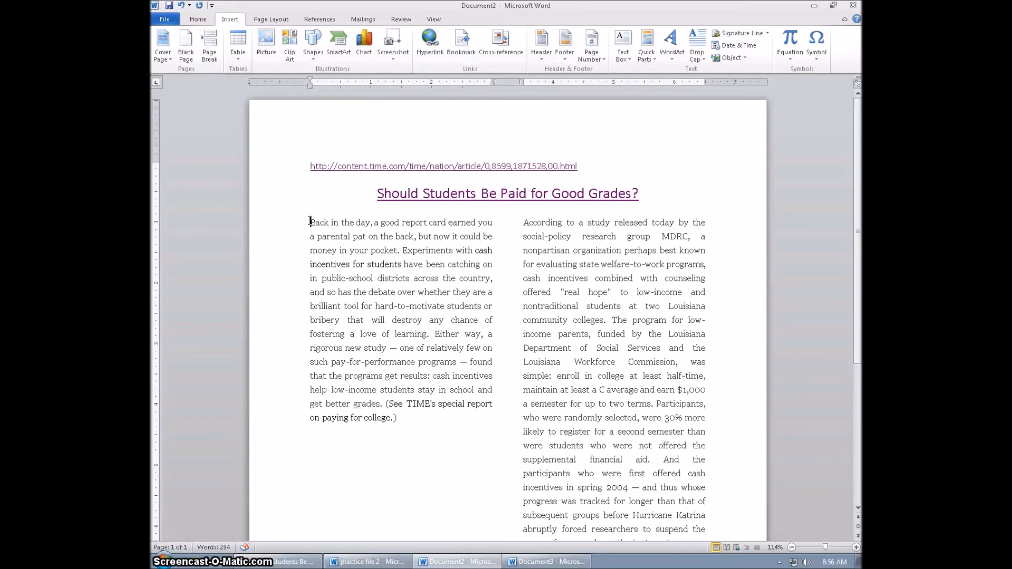
right_click(310, 221)
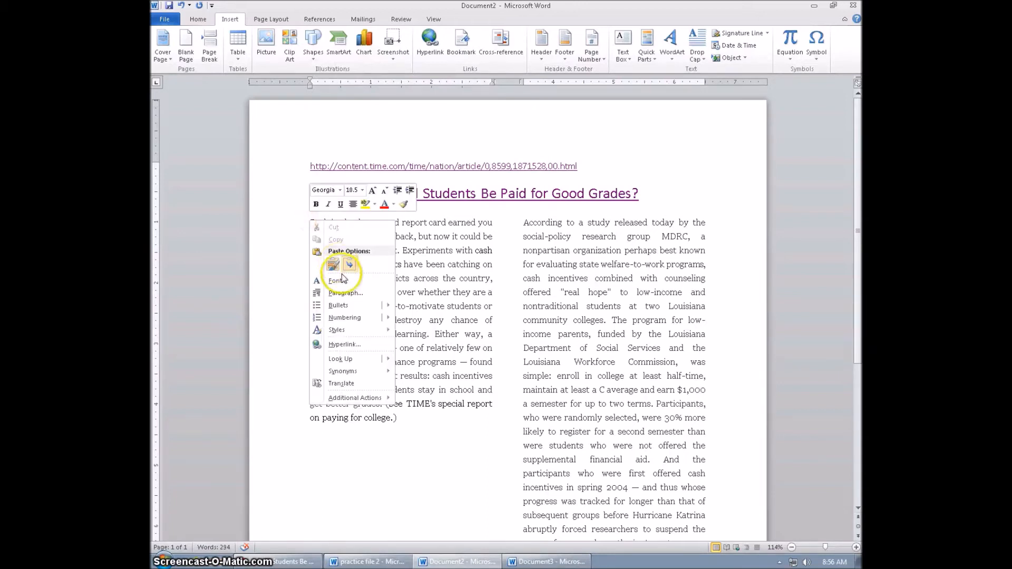
left_click(306, 228)
key("ctrl+v")
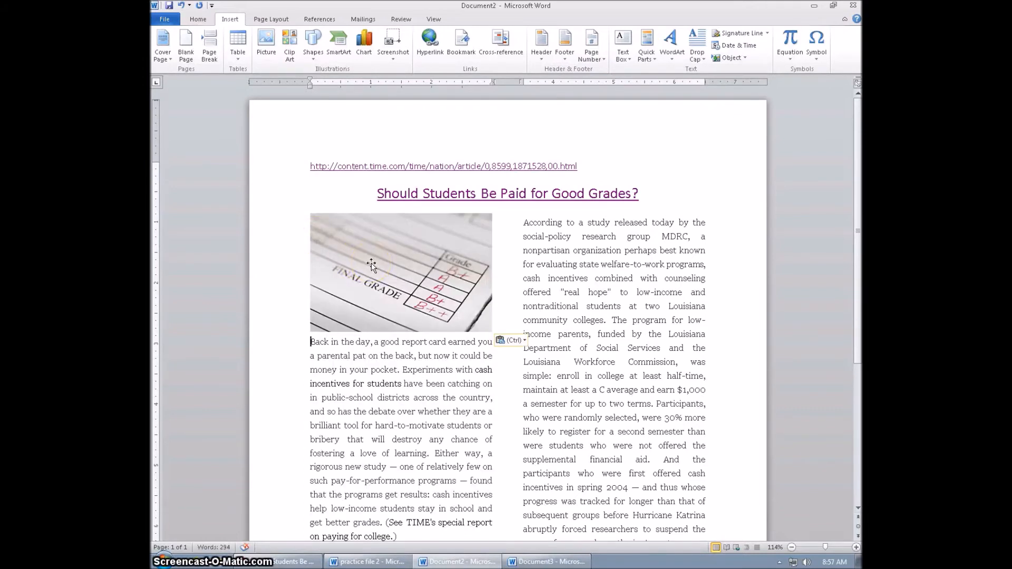
Enlarge the pasted final-grade photo slightly in proportion, and try squeezing only its width to about half.
left_click(409, 311)
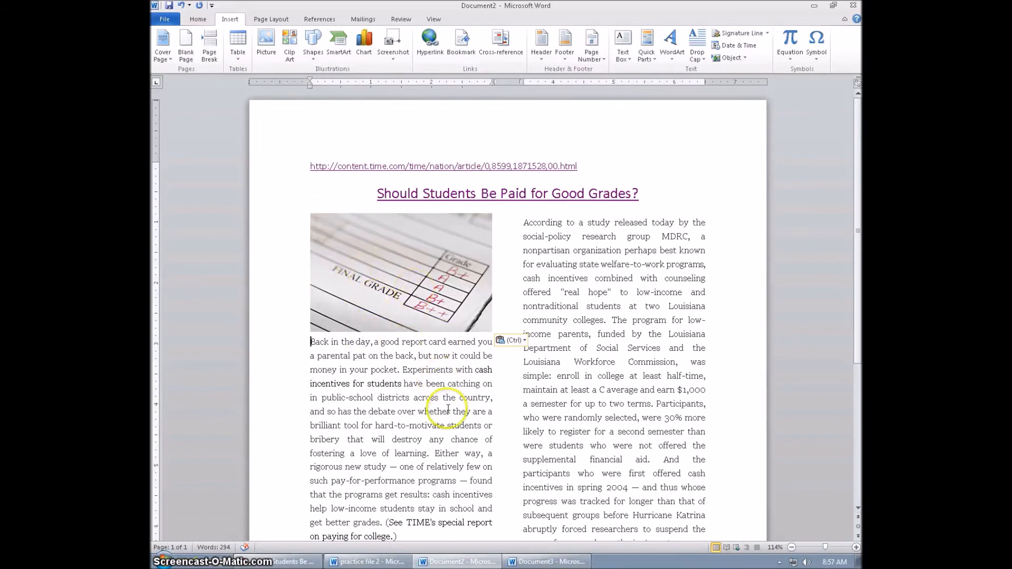
left_click(452, 319)
left_click(491, 330)
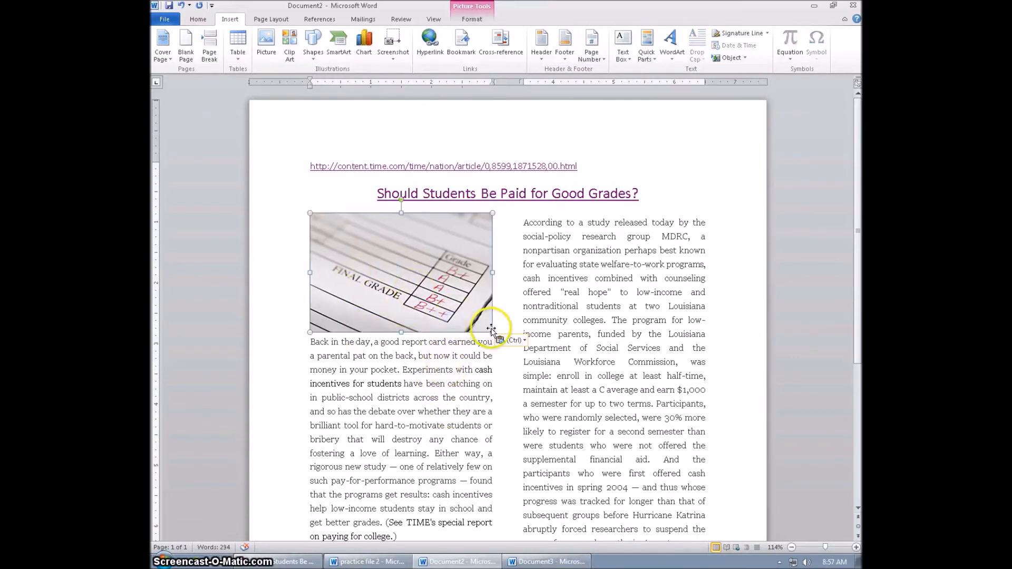
left_click_drag(491, 330, 497, 335)
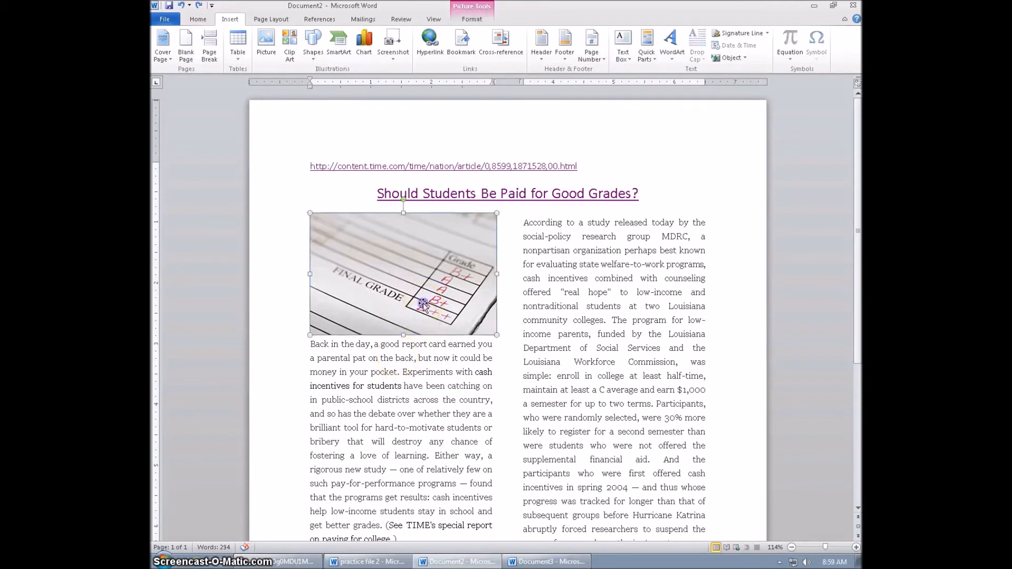
left_click(496, 334)
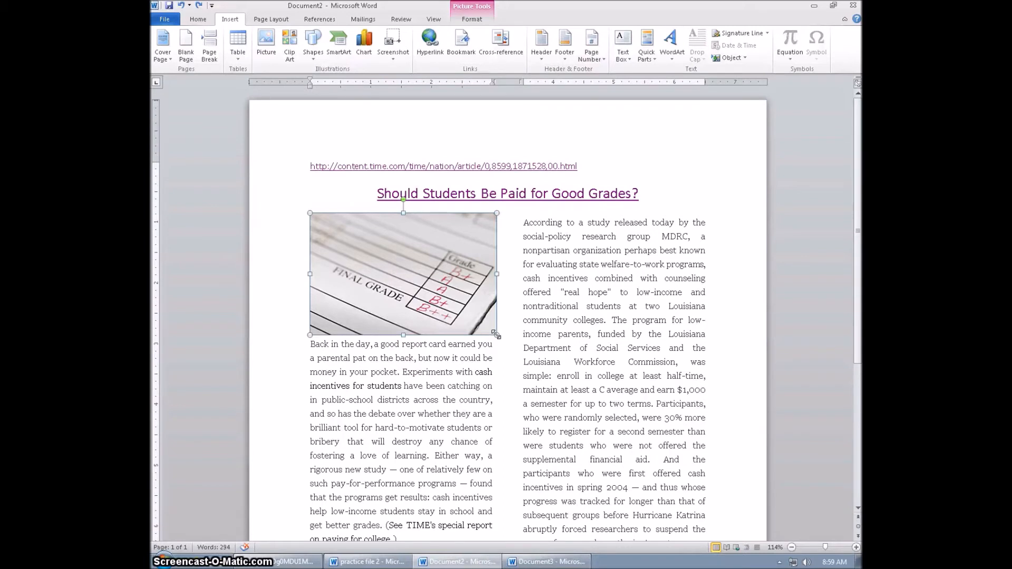
left_click_drag(494, 333, 497, 333)
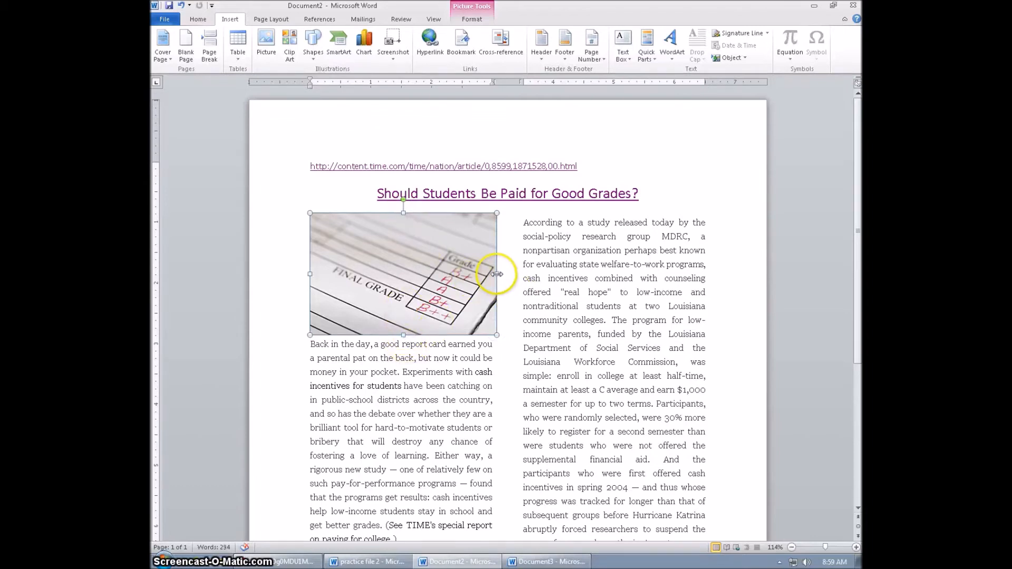
left_click_drag(464, 274, 402, 274)
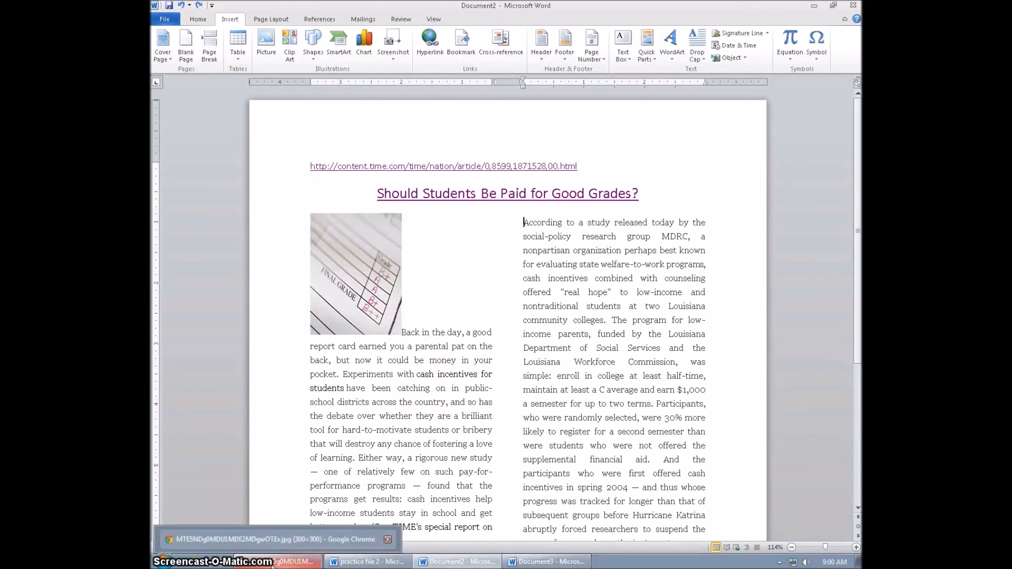
Copy the portrait image open in the browser and paste it before "According to a study" in the Word document's second column.
left_click(273, 563)
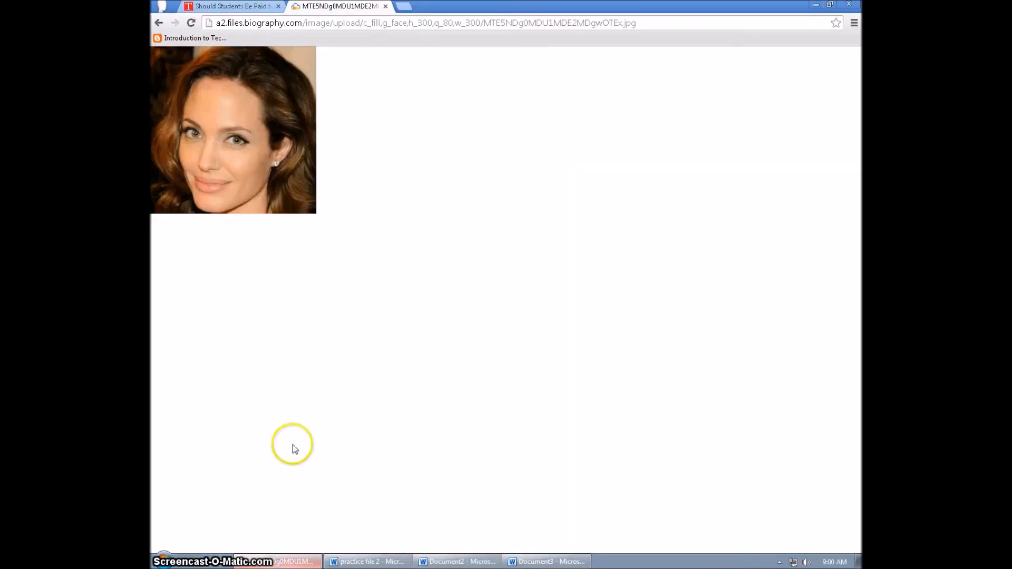
right_click(243, 141)
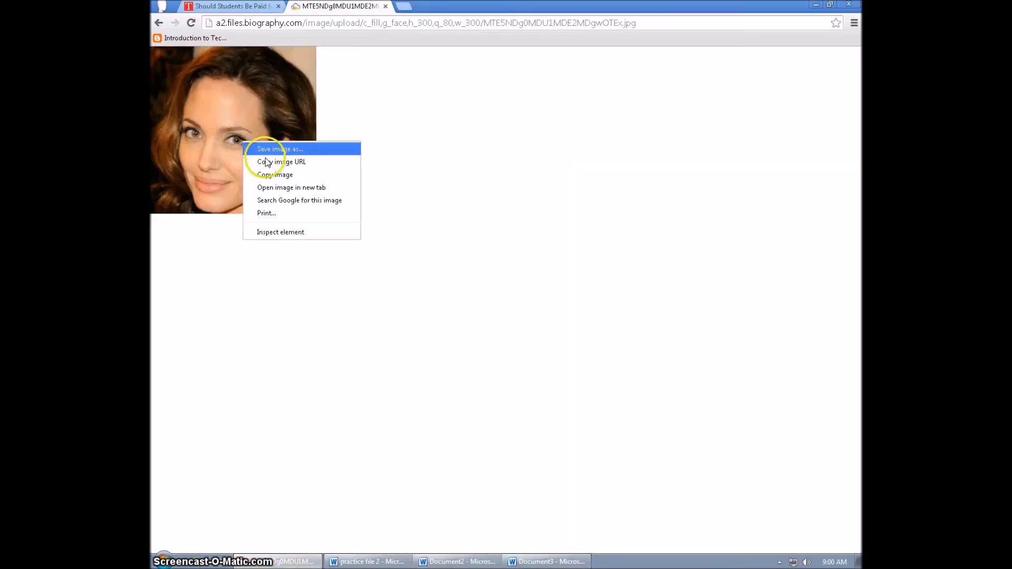
left_click(271, 175)
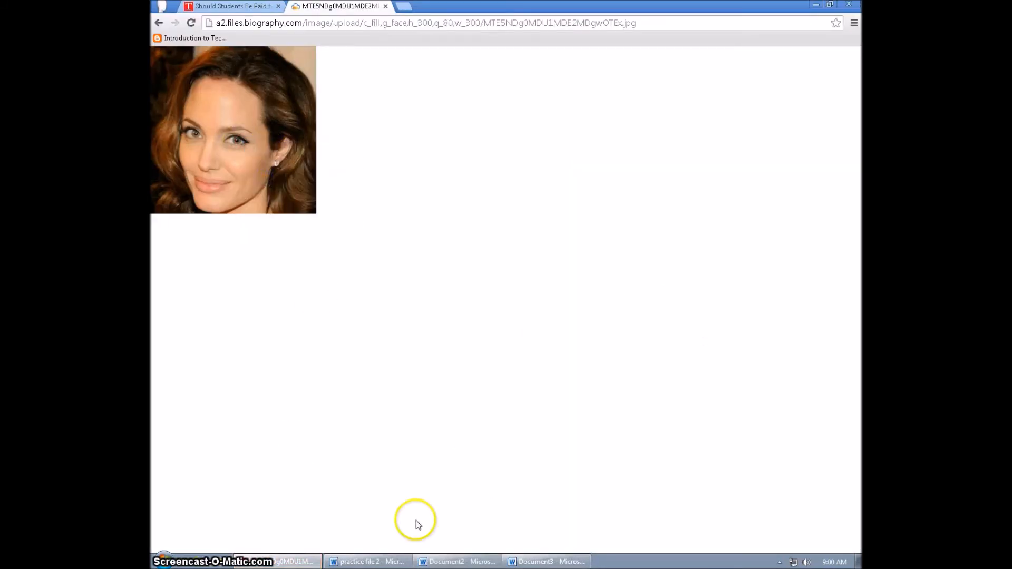
left_click(498, 562)
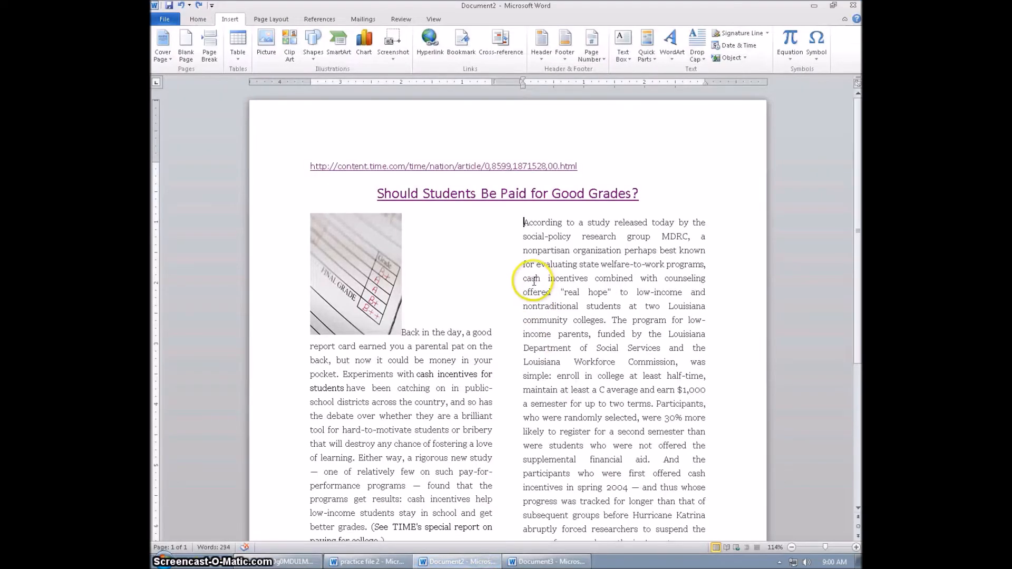
key("ctrl+v")
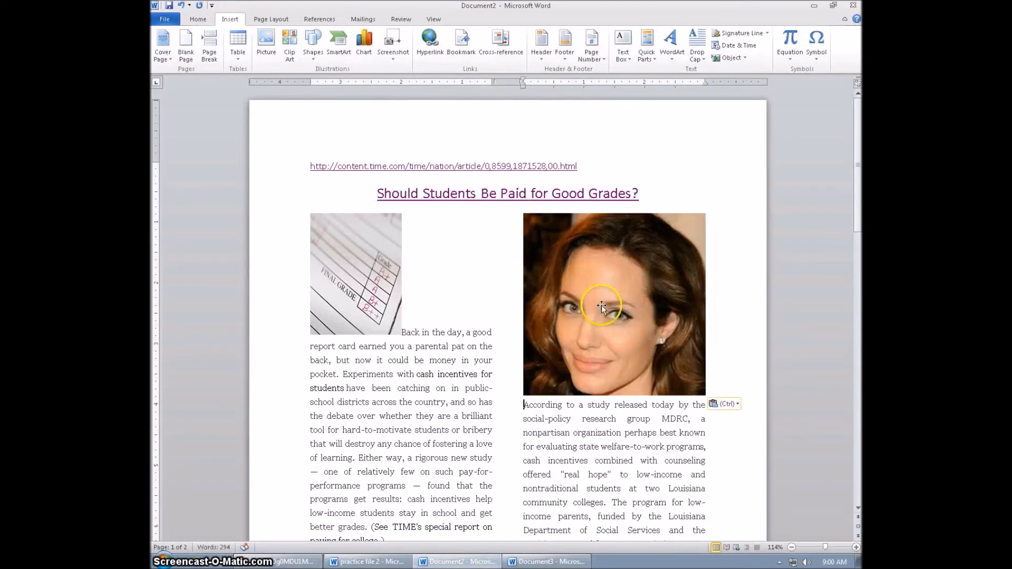
Try squashing only the portrait's height and only its width, undoing each, and scale it proportionally to about half size.
left_click(601, 307)
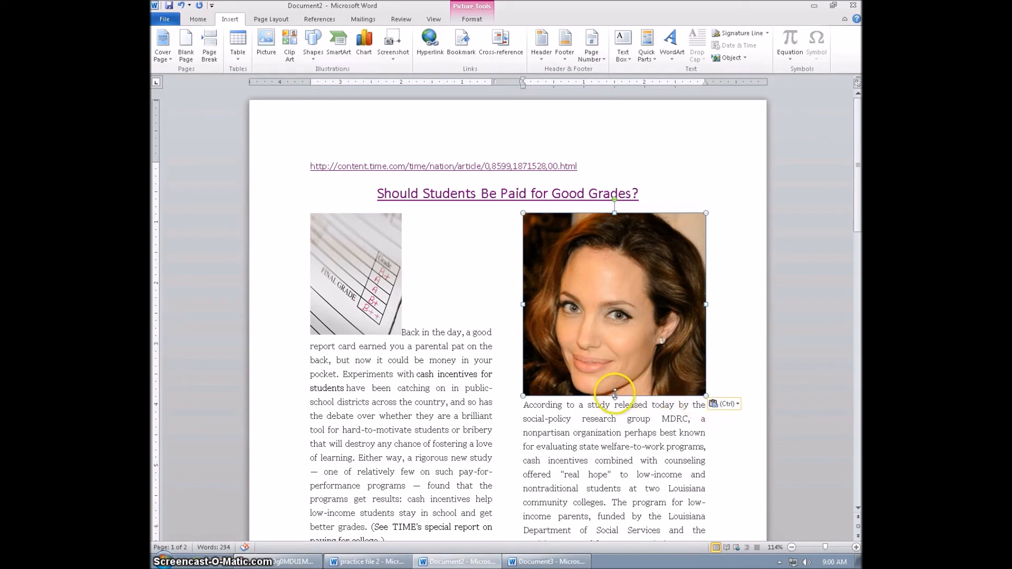
left_click_drag(618, 395, 614, 286)
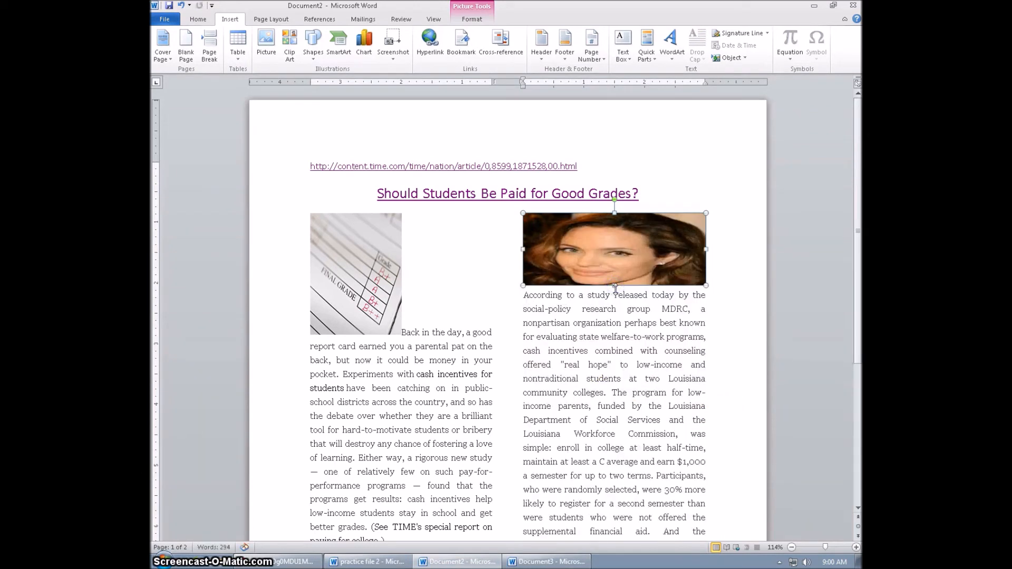
key("ctrl+z")
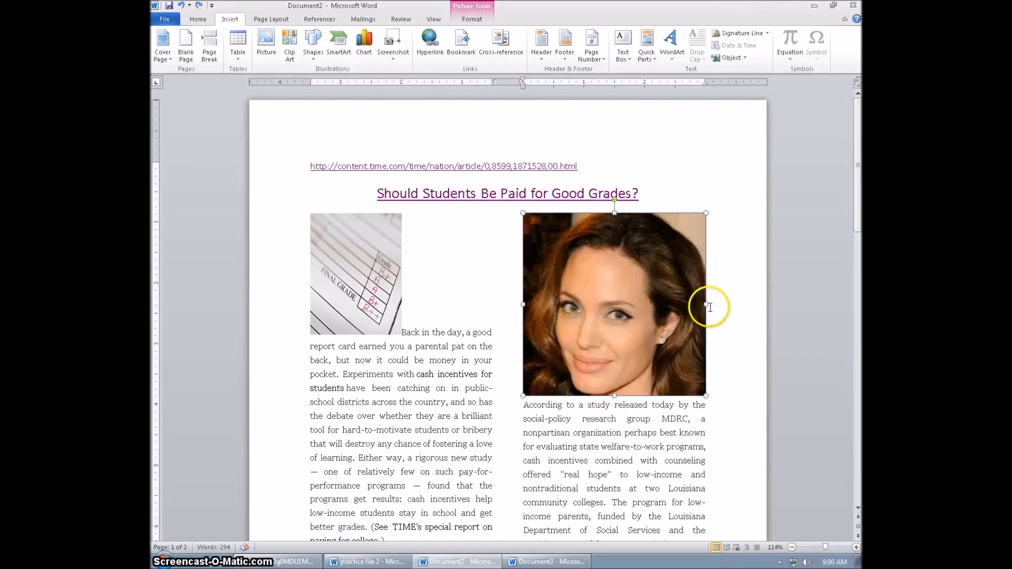
left_click_drag(656, 290, 604, 294)
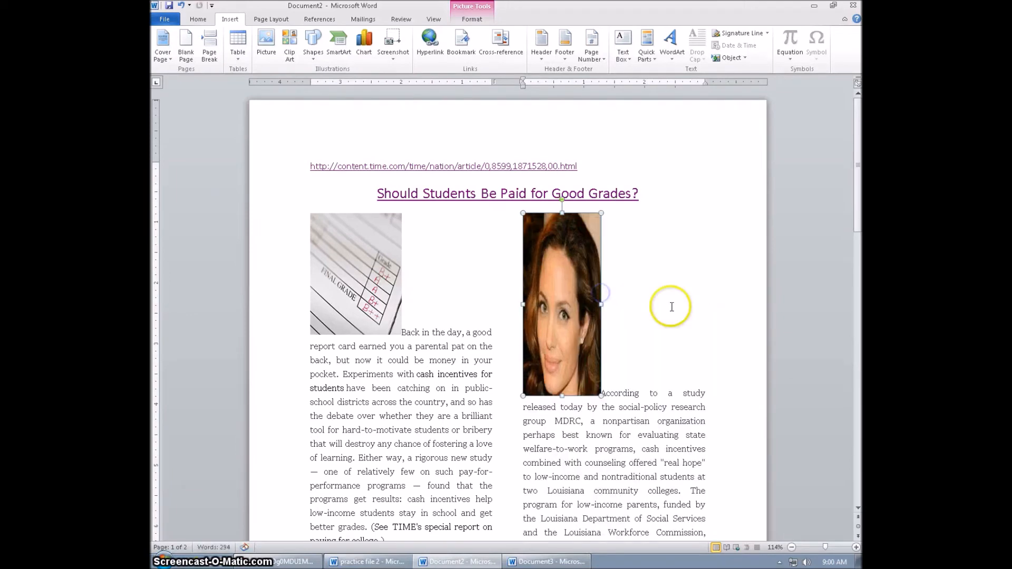
key("ctrl+z")
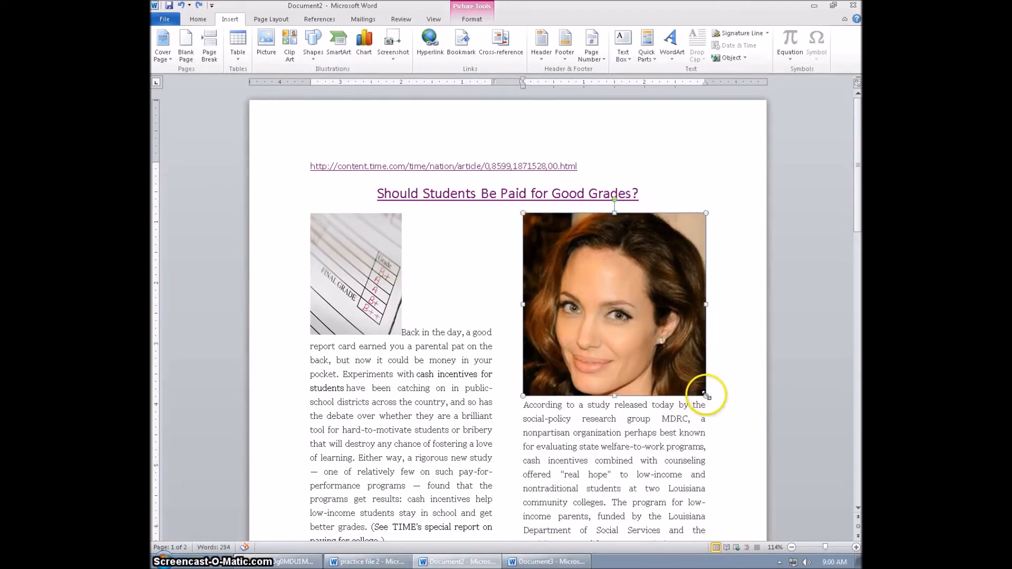
left_click_drag(707, 395, 610, 300)
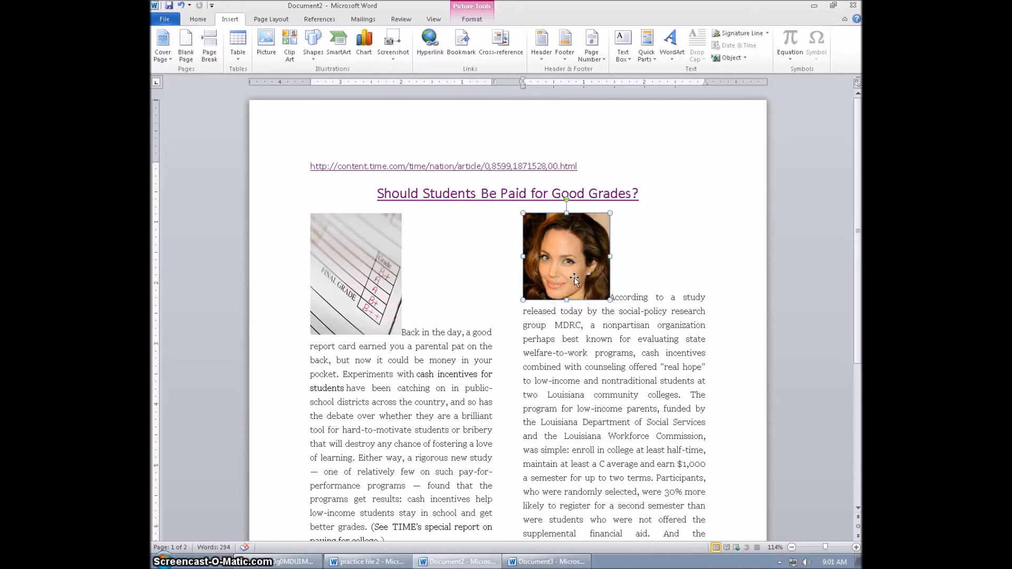
Remove the portrait from the second column and undo the width squeeze of the final-grade photo.
key("Delete")
key("ctrl+z")
key("Delete")
key("ctrl+z")
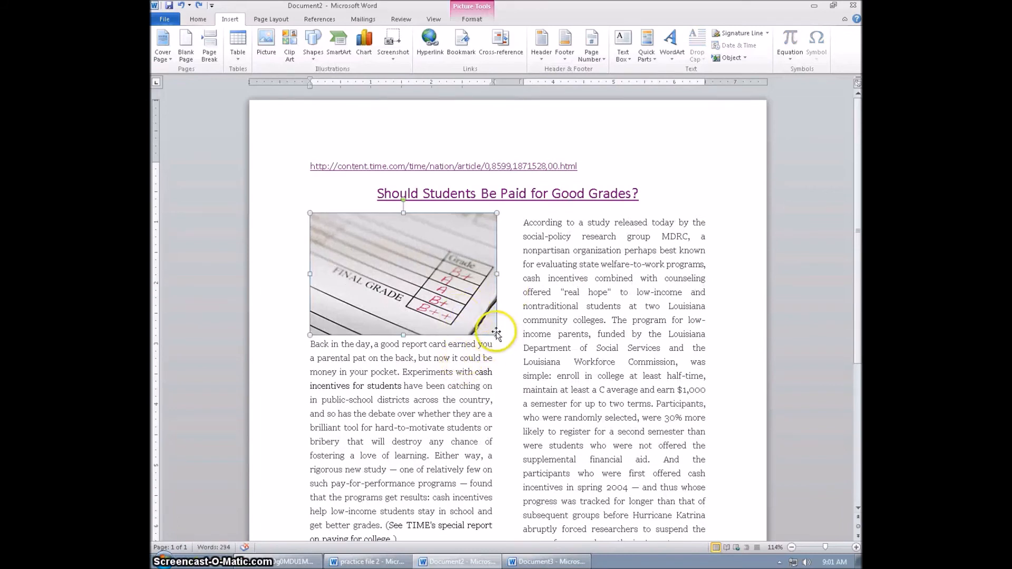
Scale the final-grade photo down proportionally to about 1.8 inches wide.
left_click_drag(496, 333, 419, 284)
left_click(415, 285)
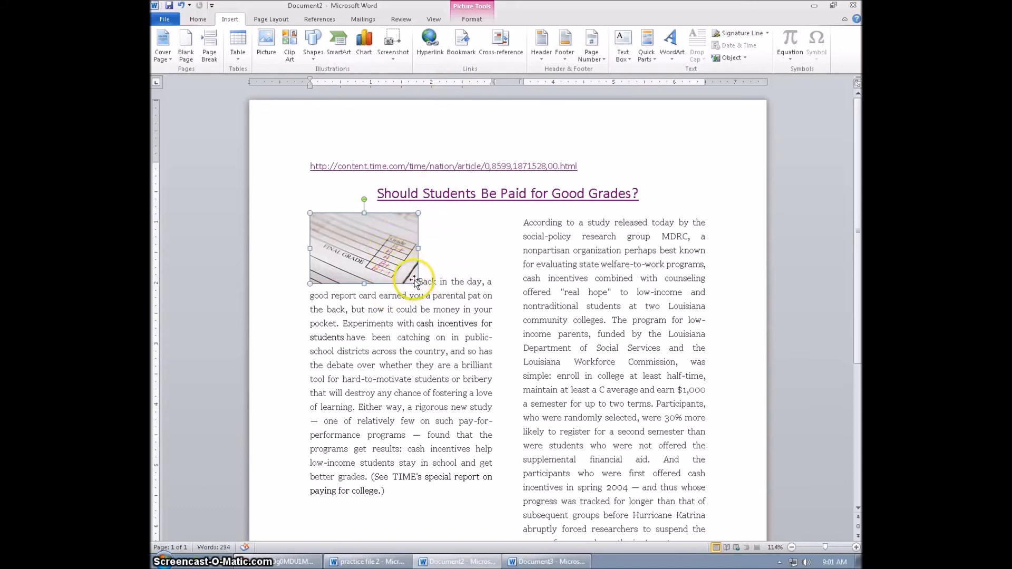
Scale the final-grade photo down proportionally to about 1.05 inches high by 1.62 inches wide.
left_click_drag(415, 283, 409, 277)
left_click(395, 256)
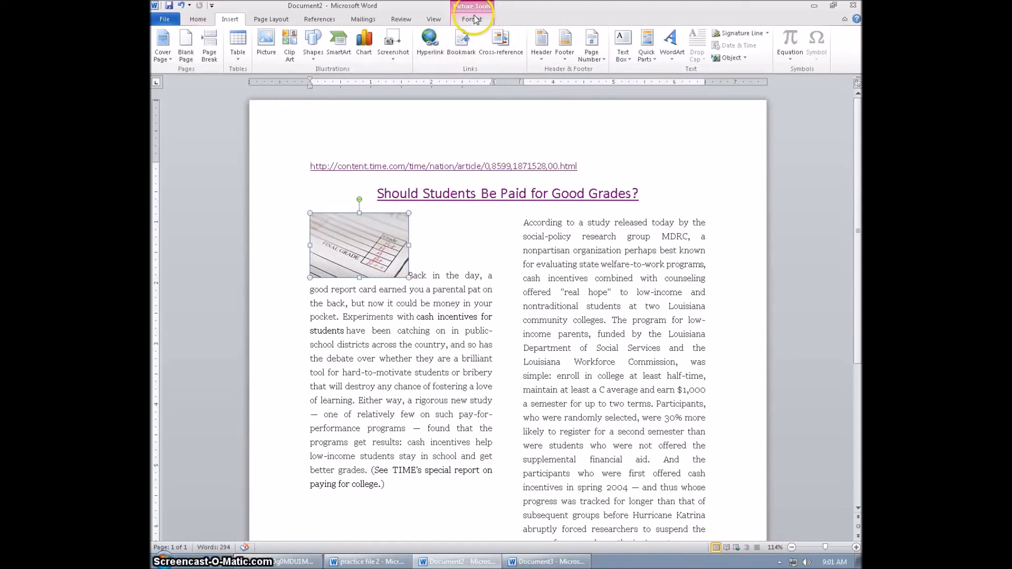
left_click(453, 289)
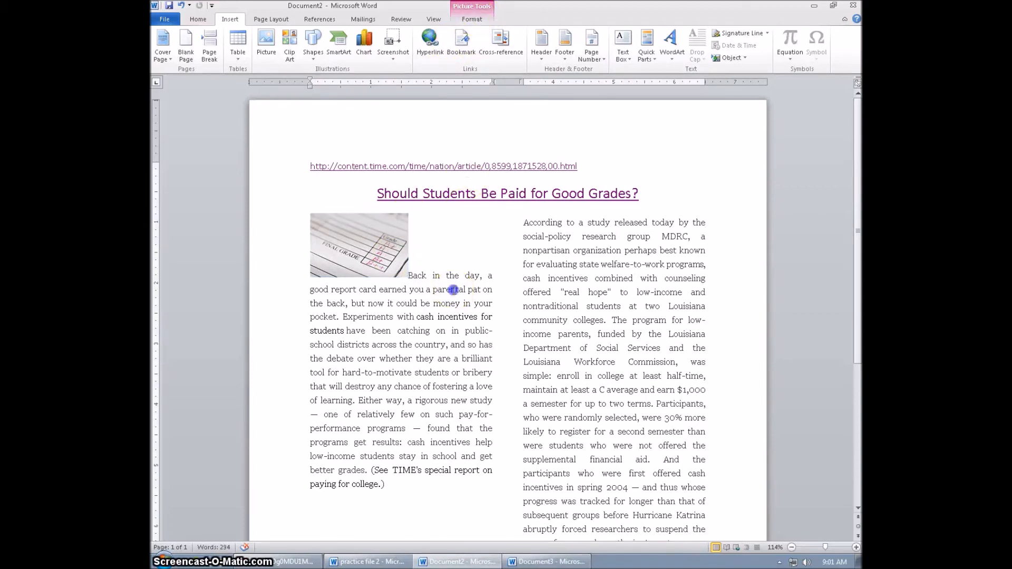
Apply Tight text wrapping to the final-grade photo and nudge it into place at the start of the first column.
left_click(381, 239)
left_click(475, 20)
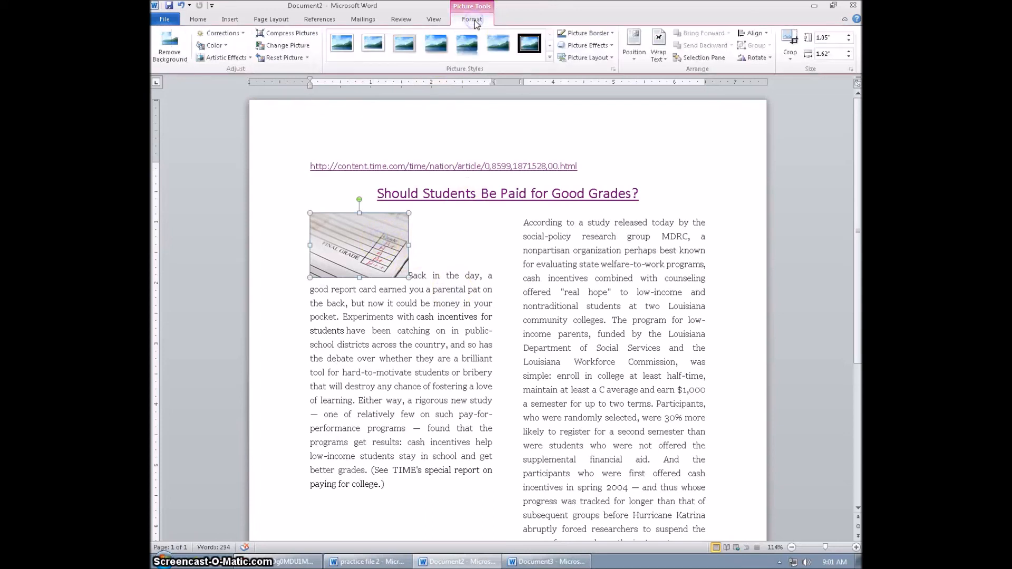
left_click(656, 45)
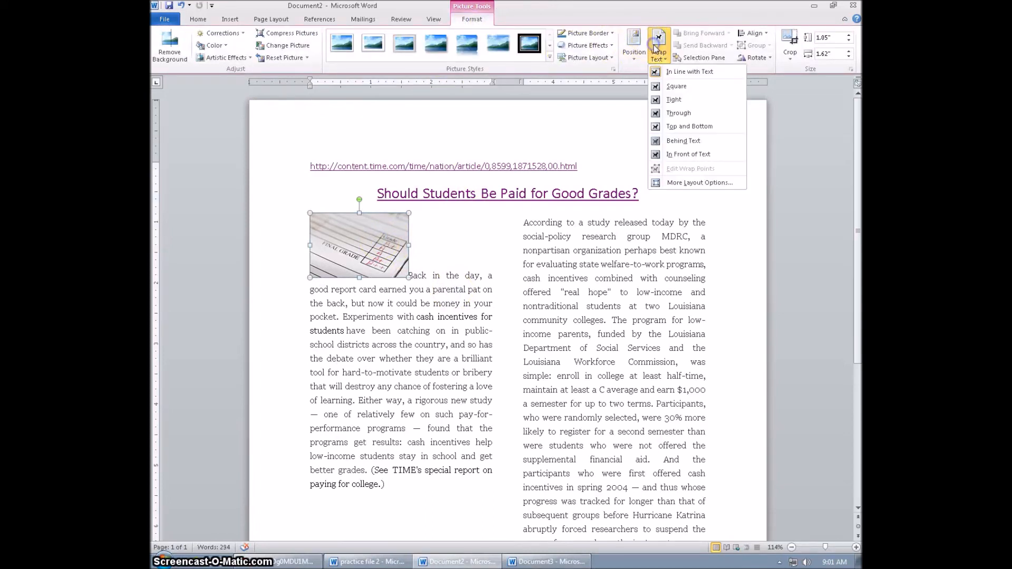
left_click(675, 99)
left_click_drag(367, 263, 372, 266)
left_click(459, 306)
left_click(359, 264)
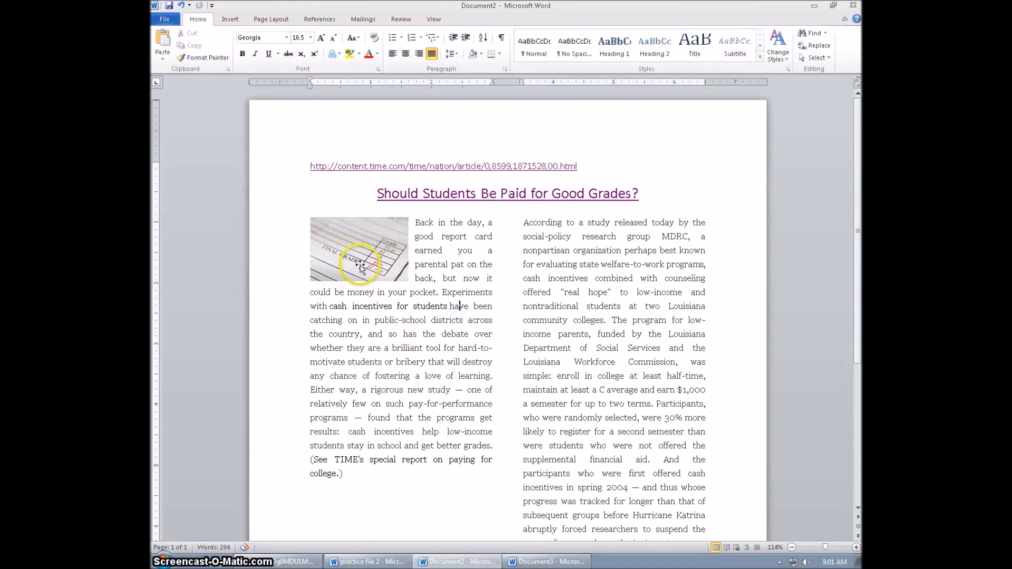
Deselect the photo and take the Remote Desktop session out of full screen into a window.
left_click(437, 305)
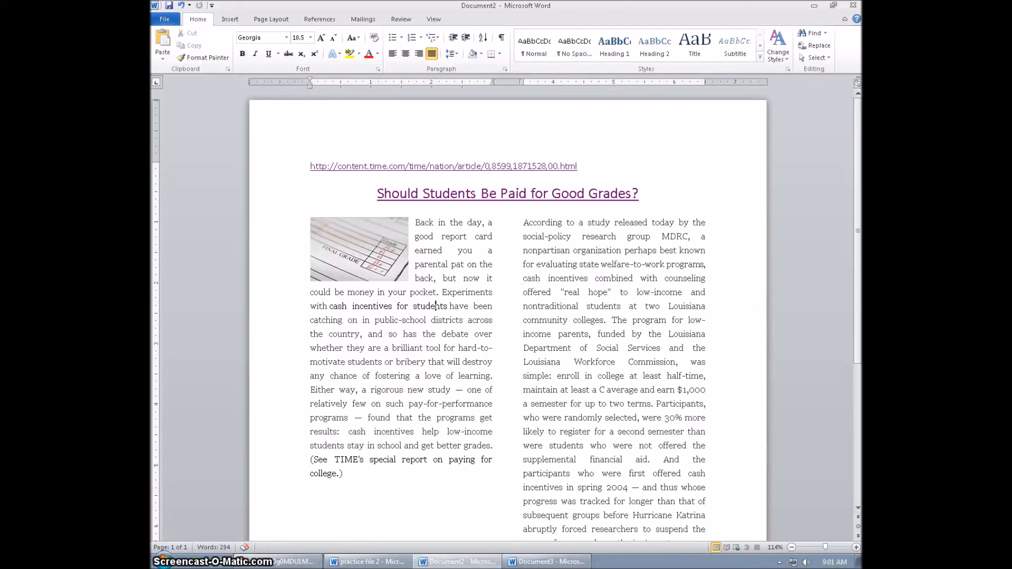
mouse_move(686, 8)
left_click(688, 9)
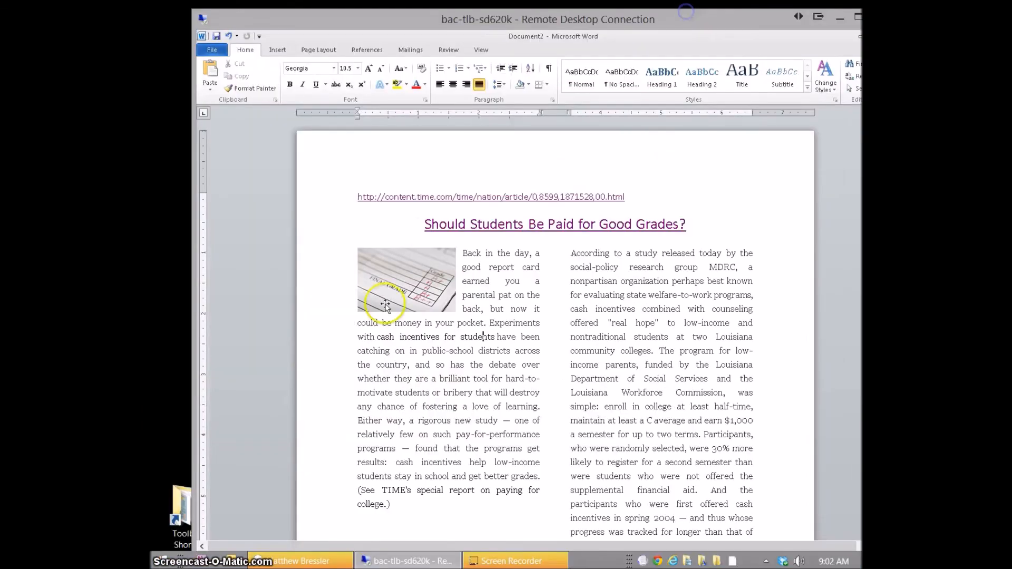